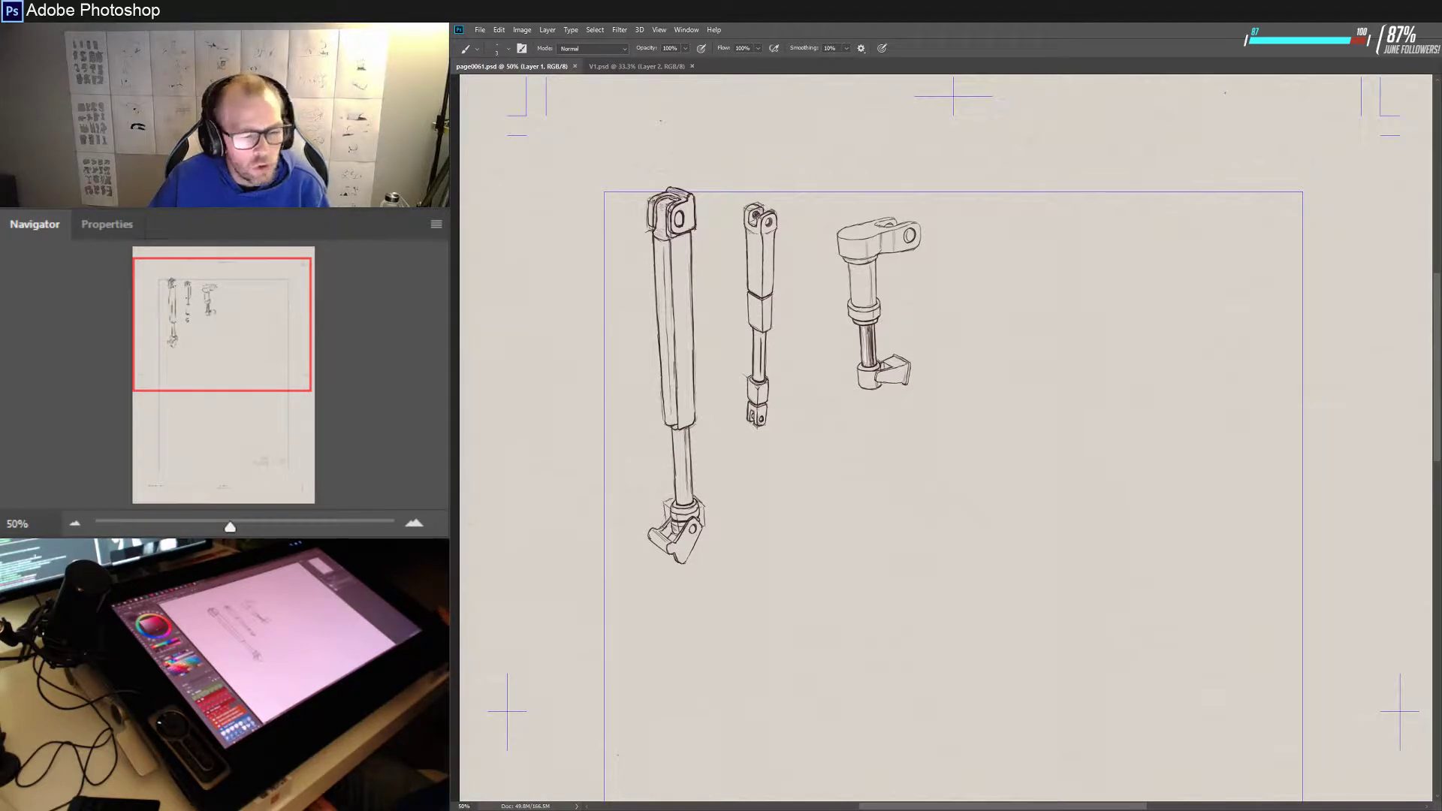
# - View the cat sketch in the other open document and return to the page of cylinder drawings
pyautogui.click(610, 67)
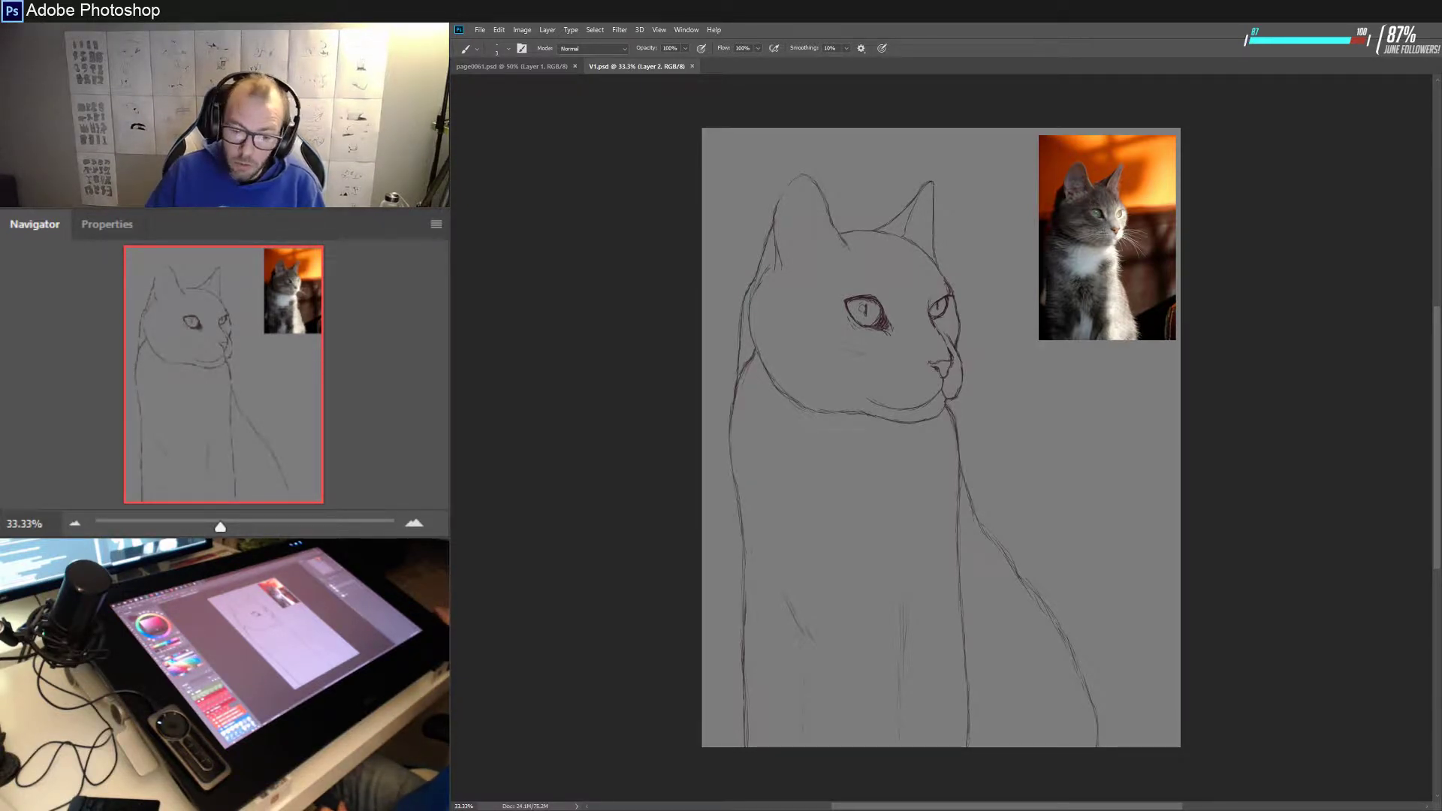
pyautogui.click(511, 66)
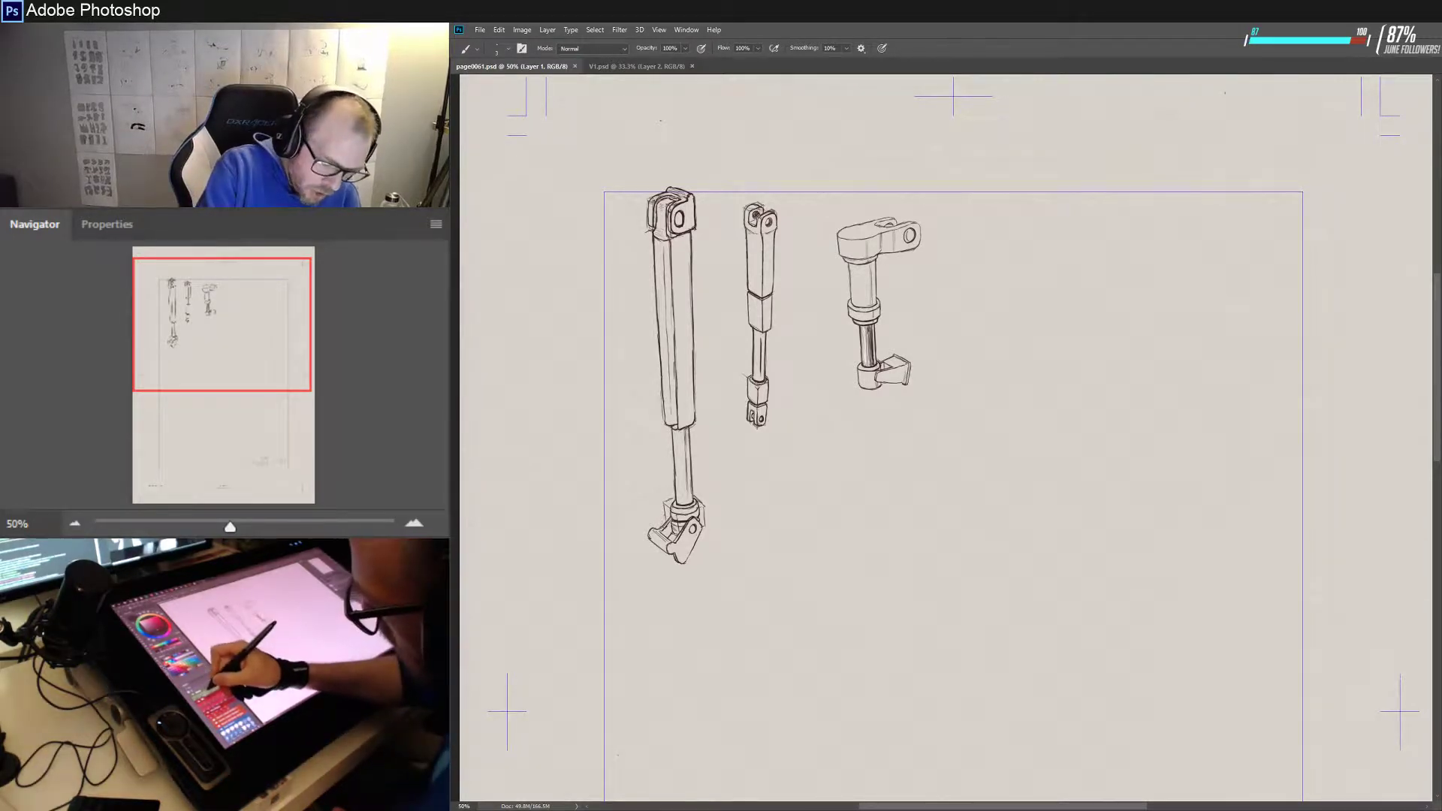
# - Make a quick test scribble on the empty part of the page and undo it
pyautogui.moveTo(969, 580)
pyautogui.mouseDown()
pyautogui.moveTo(987, 544)
pyautogui.moveTo(1005, 576)
pyautogui.mouseUp()
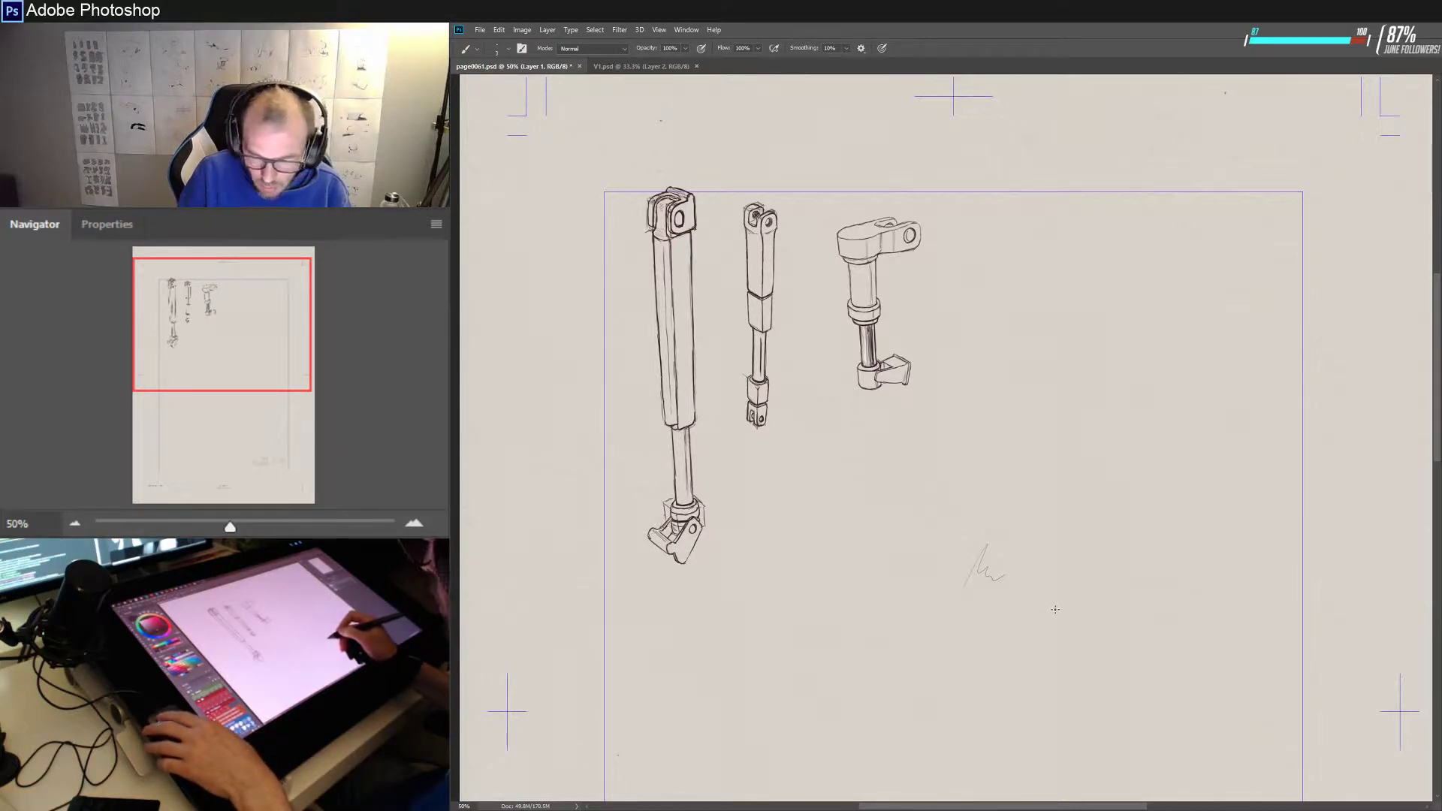
pyautogui.hotkey('ctrl', 'z')
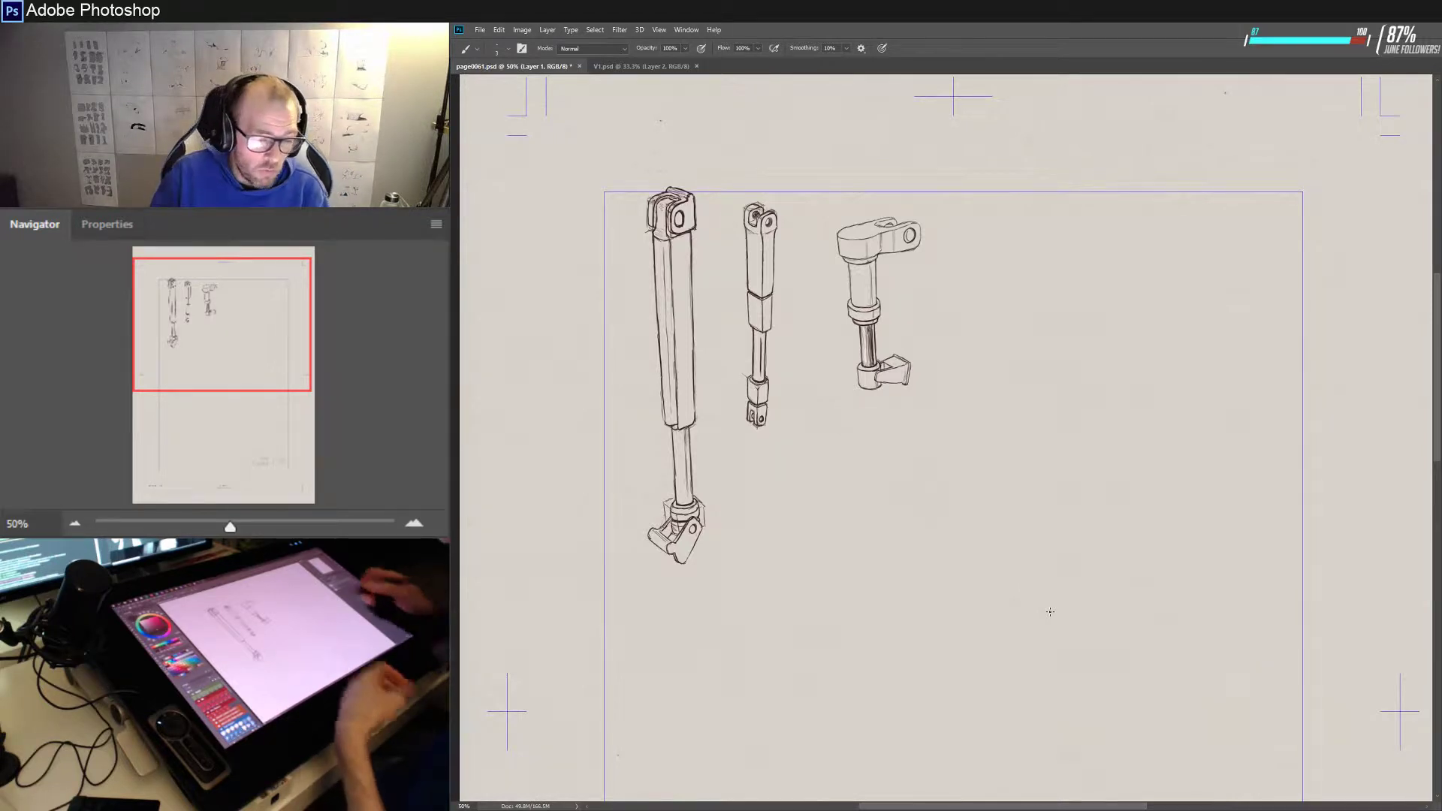
# - Check the page's pixel dimensions and resolution in the Image Size settings
pyautogui.click(547, 29)
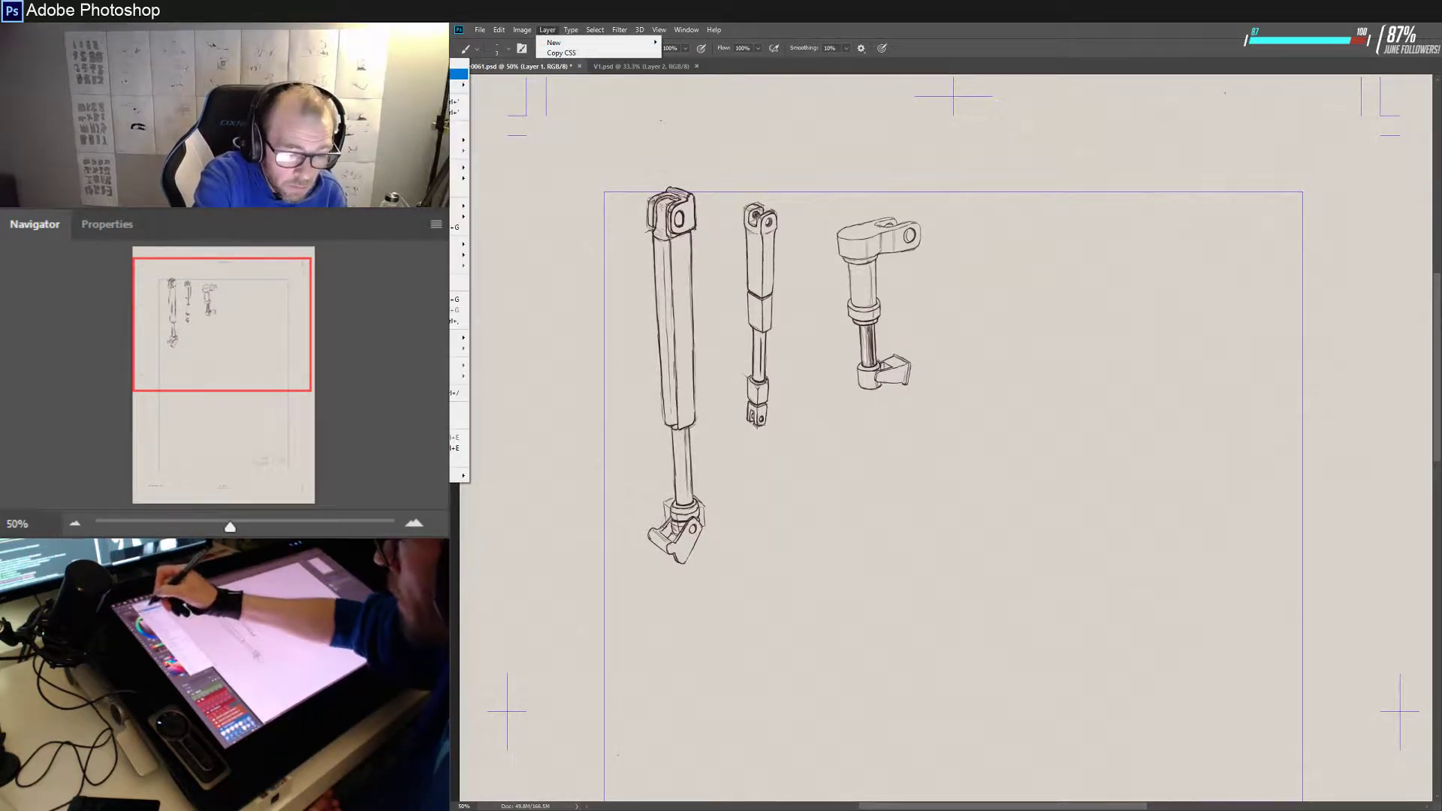
pyautogui.click(570, 30)
pyautogui.moveTo(521, 30)
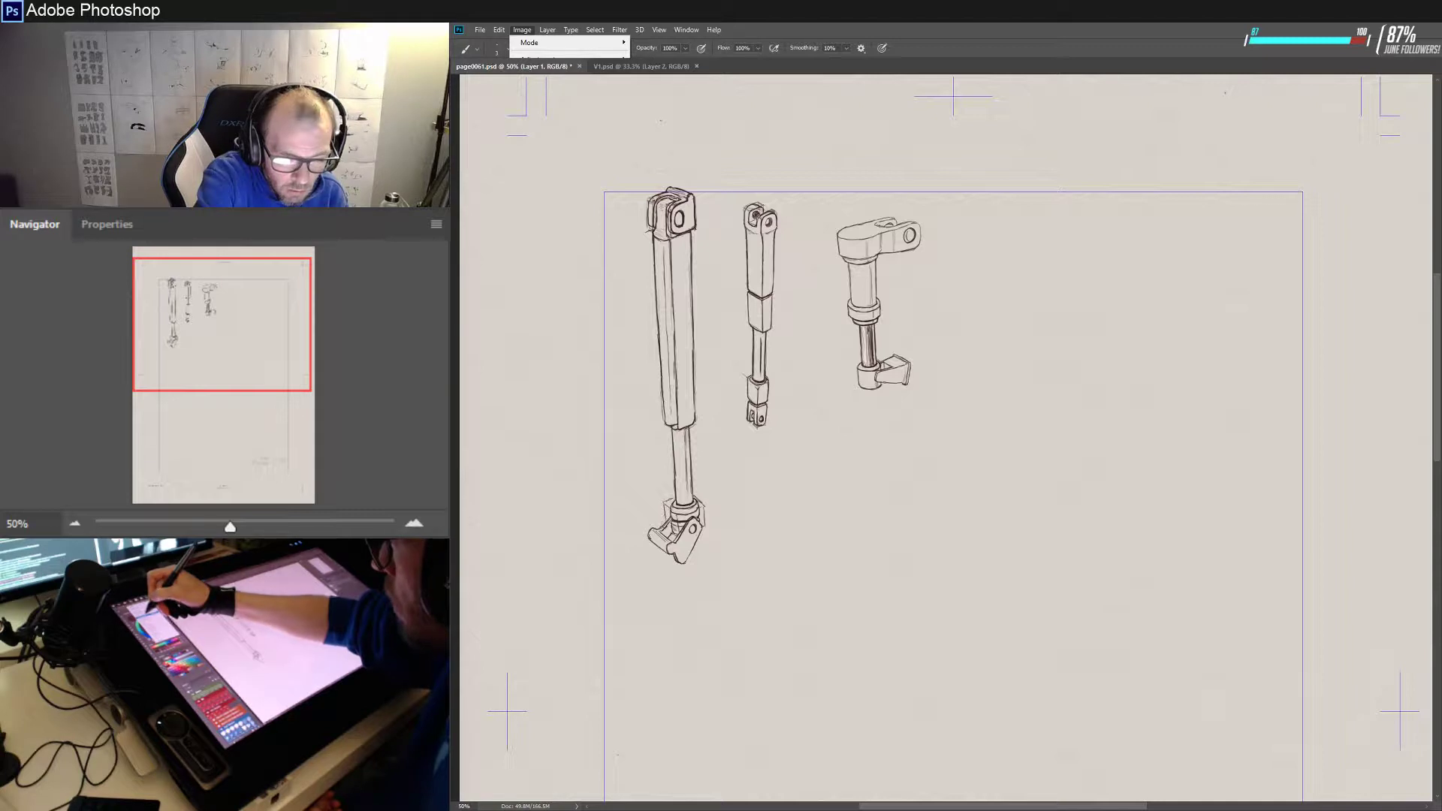
pyautogui.click(544, 123)
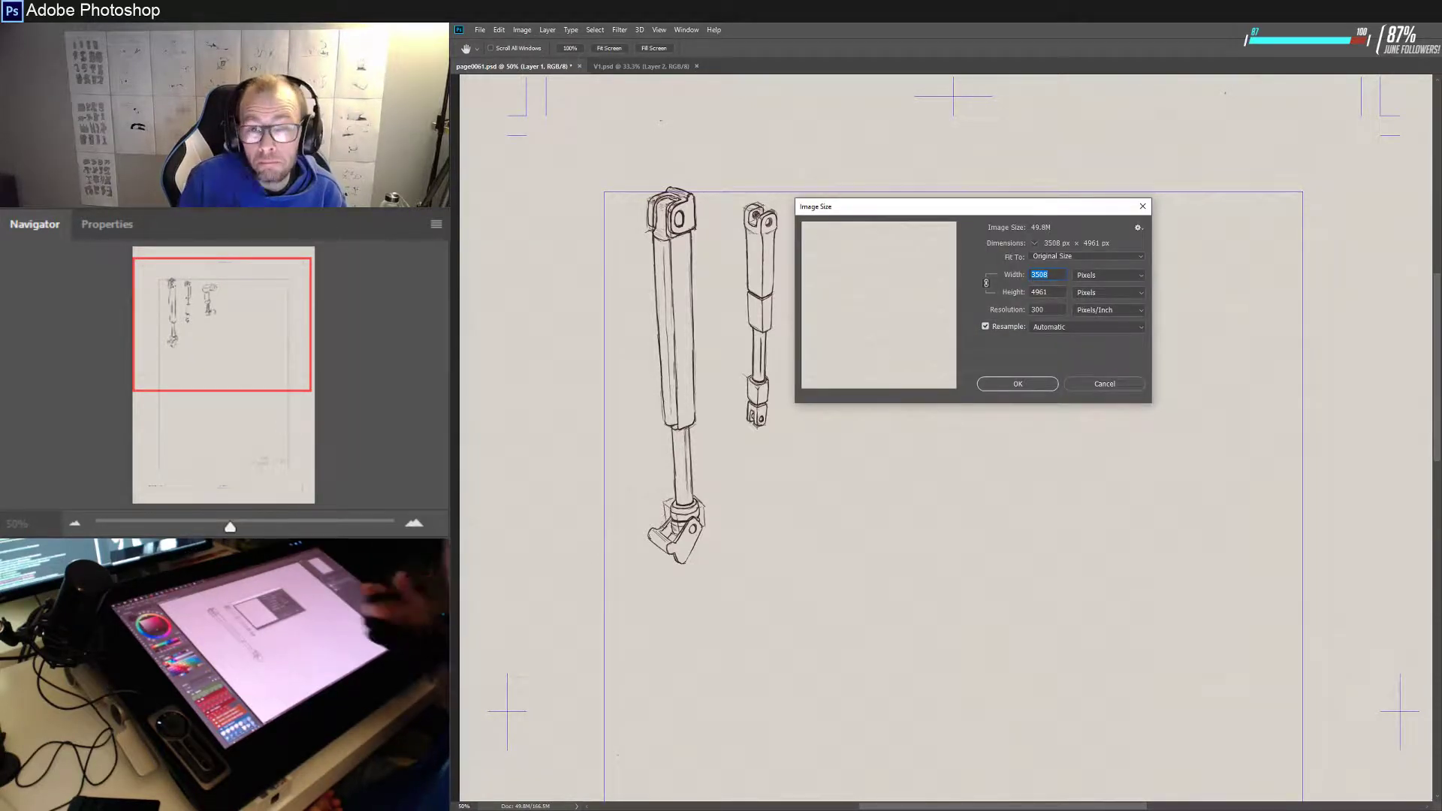
pyautogui.click(1105, 384)
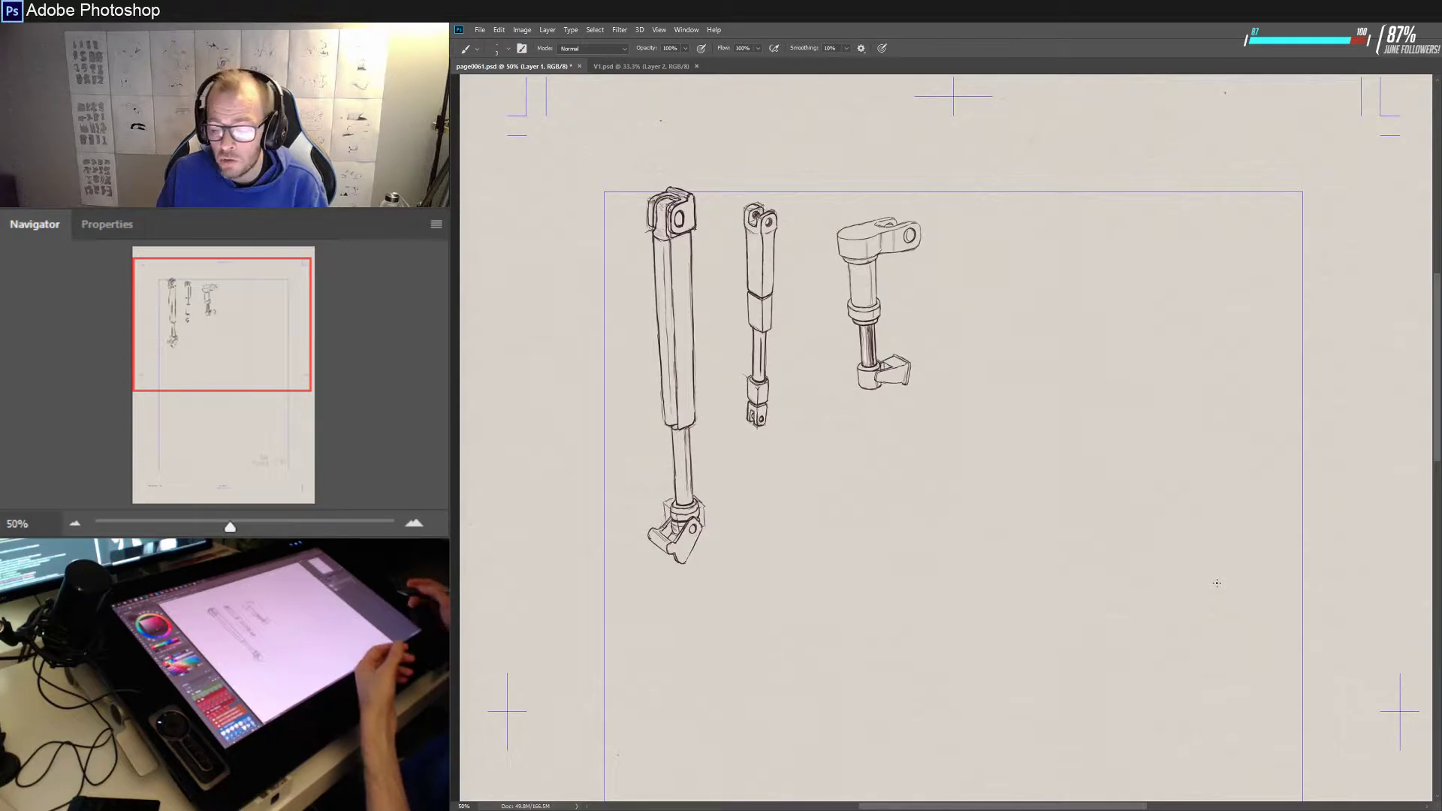
# - Add a new layer and sketch a small box beside the three cylinders, shaping it into a notched block with a raised corner
pyautogui.hotkey('ctrl', 'shift', 'alt', 'n')
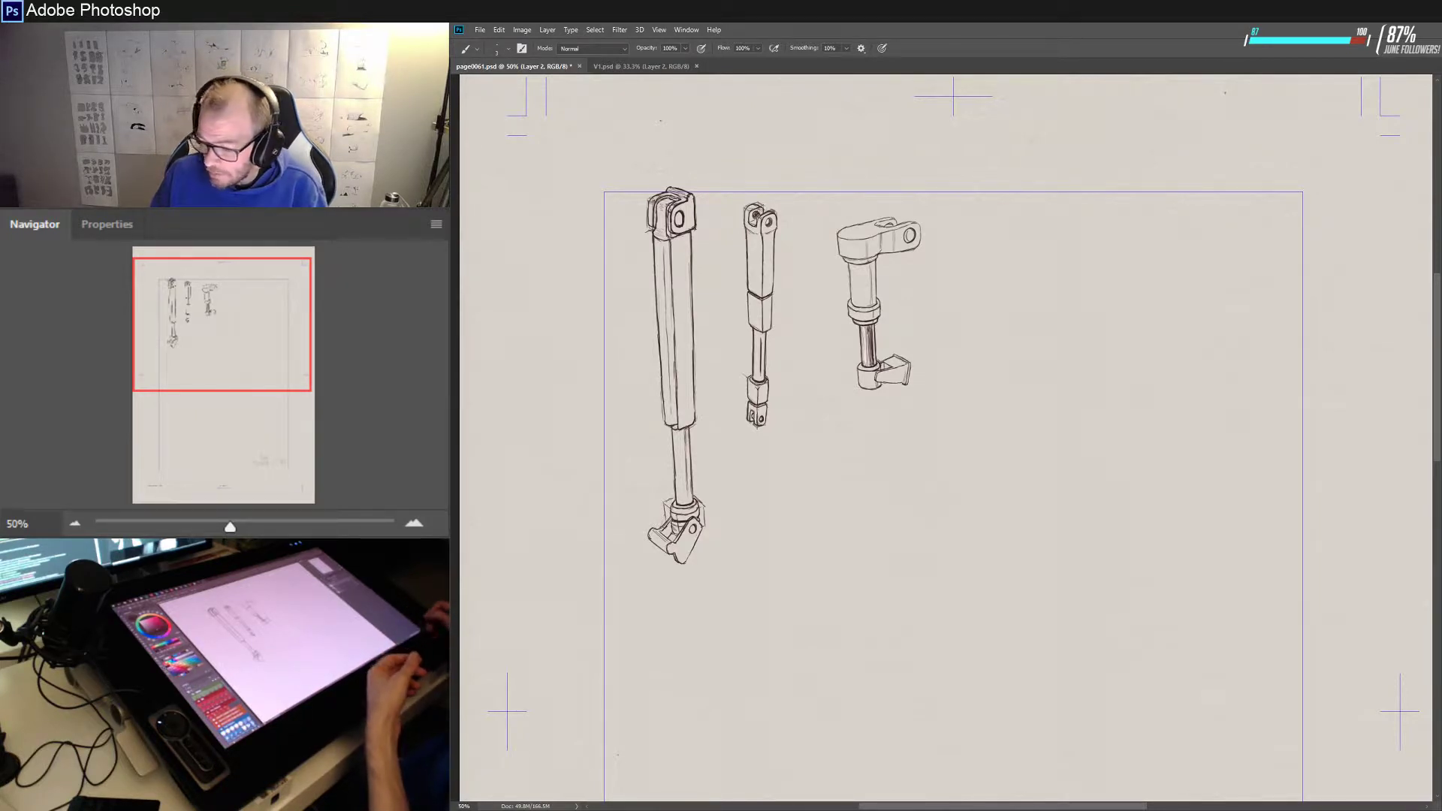
pyautogui.moveTo(1107, 313)
pyautogui.mouseDown()
pyautogui.moveTo(1107, 338)
pyautogui.moveTo(1150, 289)
pyautogui.moveTo(1085, 291)
pyautogui.moveTo(1150, 289)
pyautogui.moveTo(1109, 340)
pyautogui.moveTo(1087, 336)
pyautogui.moveTo(1106, 338)
pyautogui.mouseUp()
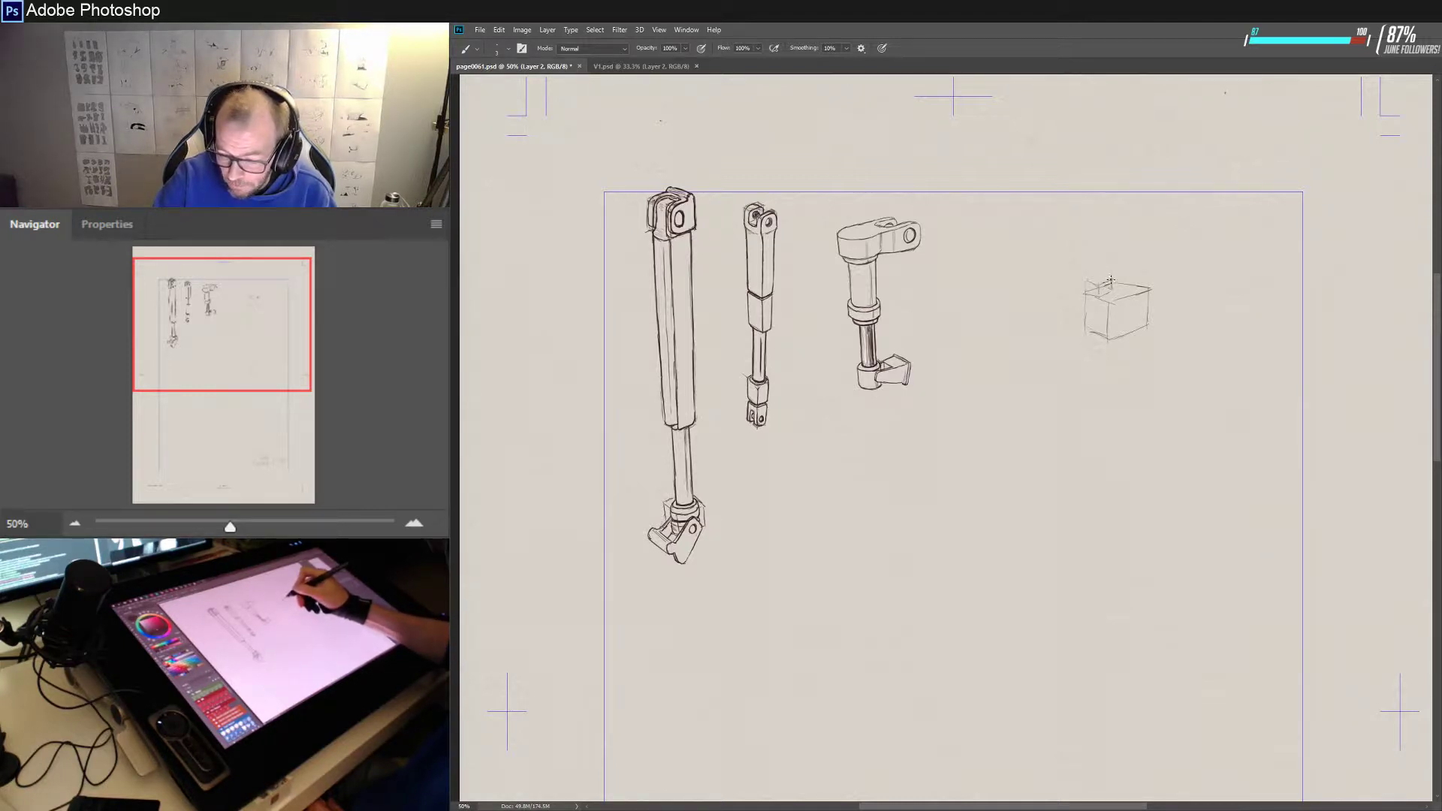
pyautogui.moveTo(1101, 275); pyautogui.dragTo(1112, 278)
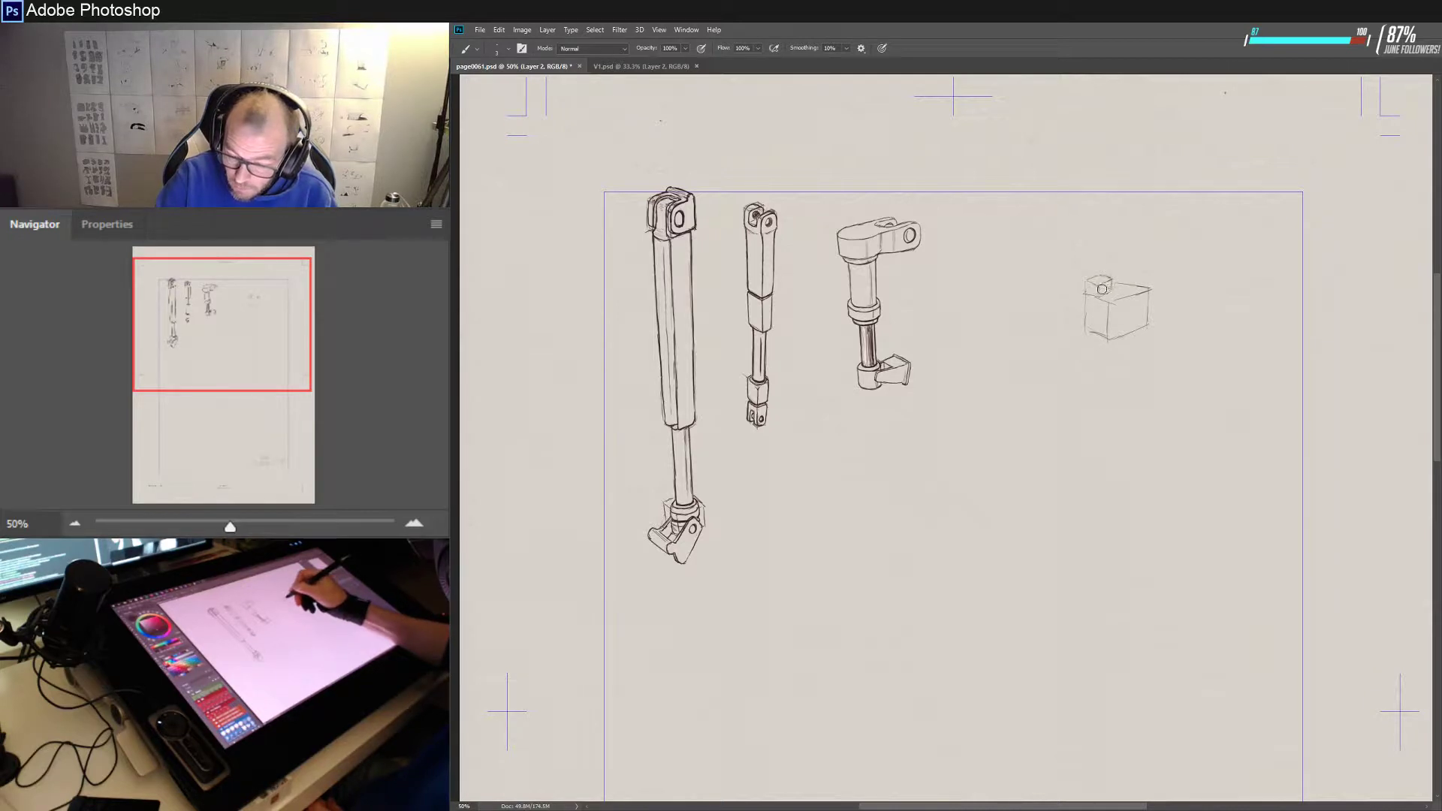
pyautogui.moveTo(1100, 286); pyautogui.dragTo(1112, 280)
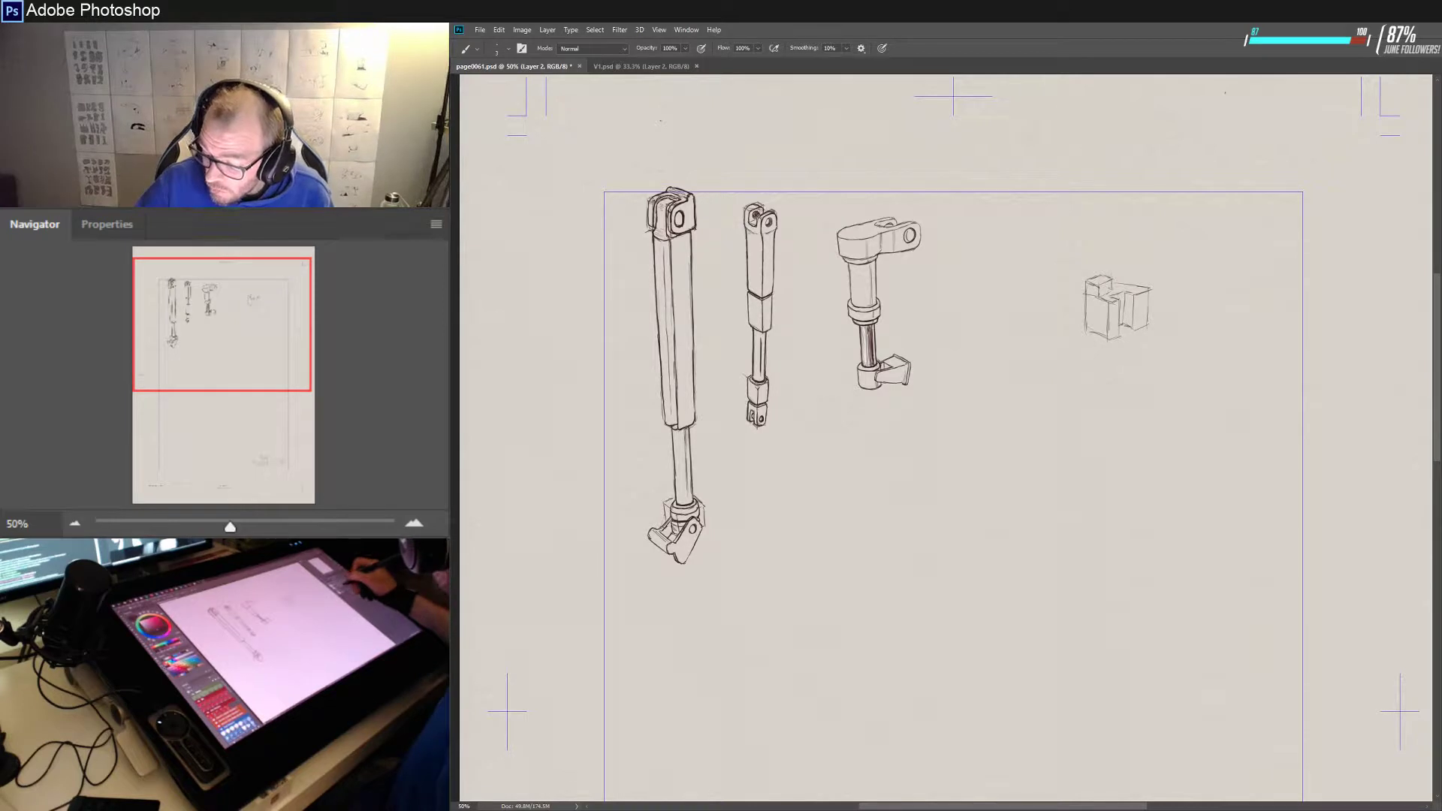
# - Return to Layer 1 and sketch a small upright box in perspective in the empty area below the third cylinder
pyautogui.hotkey('alt', '[')
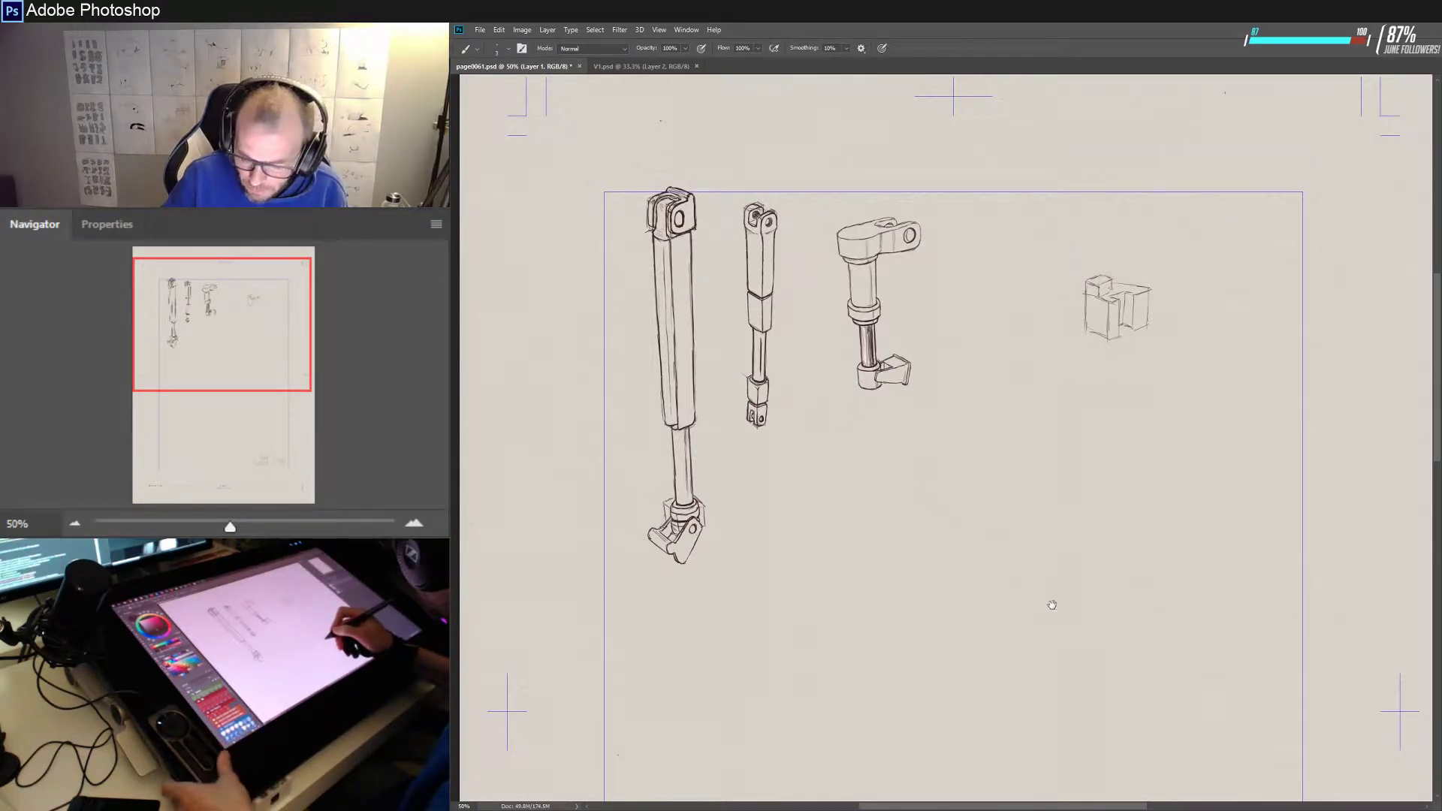
pyautogui.moveTo(1050, 599); pyautogui.dragTo(1044, 451)
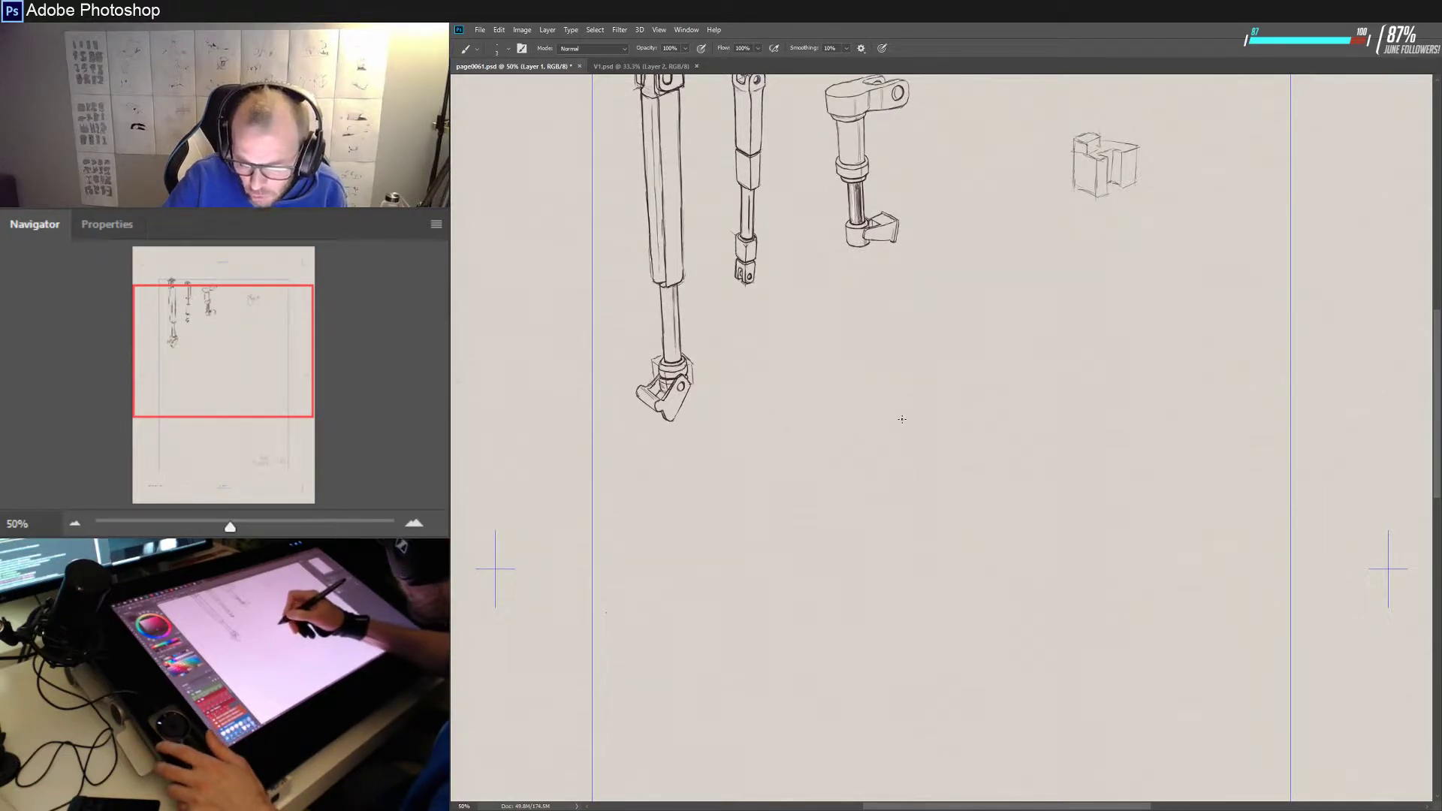
pyautogui.moveTo(903, 427); pyautogui.dragTo(903, 434)
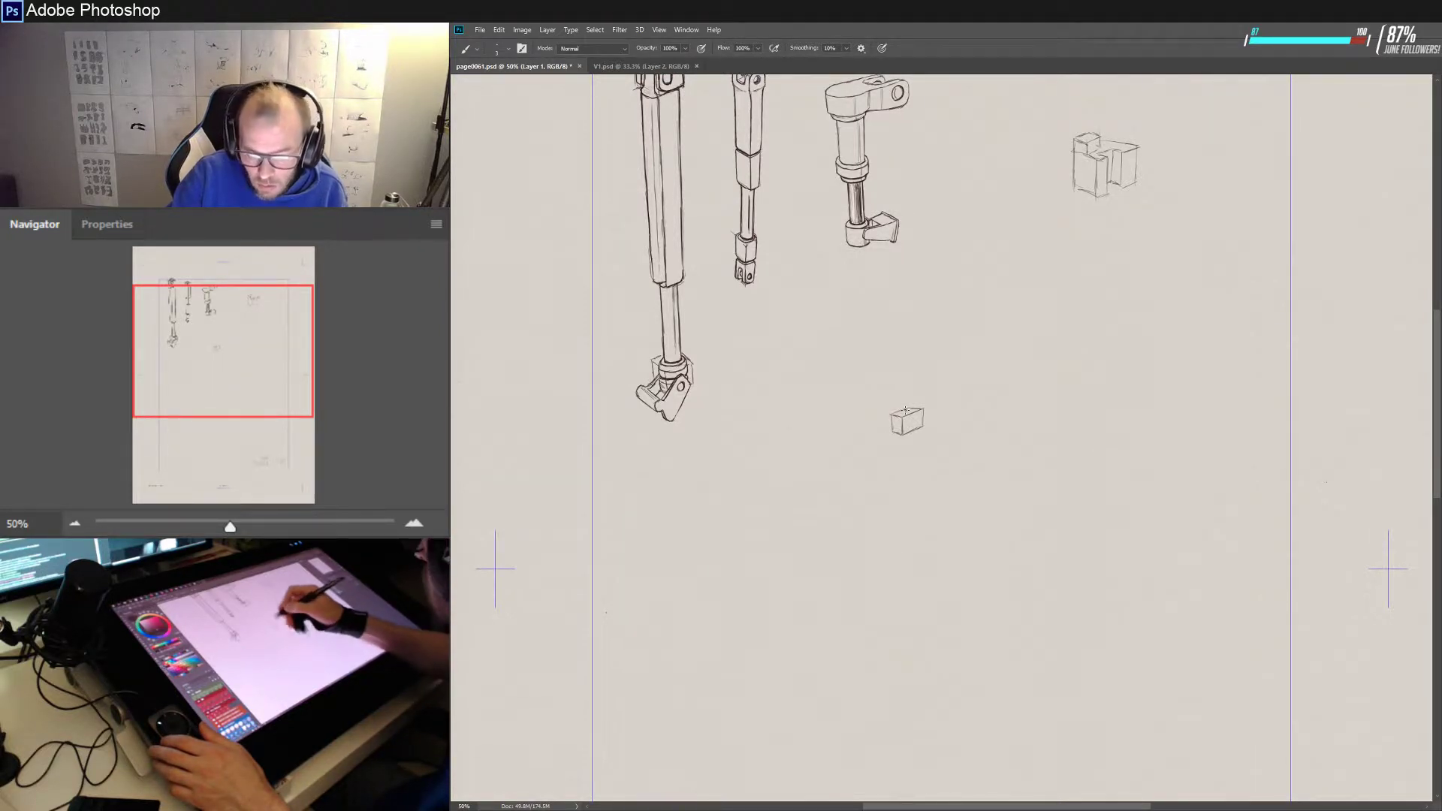
pyautogui.moveTo(902, 396)
pyautogui.mouseDown()
pyautogui.moveTo(901, 414)
pyautogui.moveTo(923, 415)
pyautogui.mouseUp()
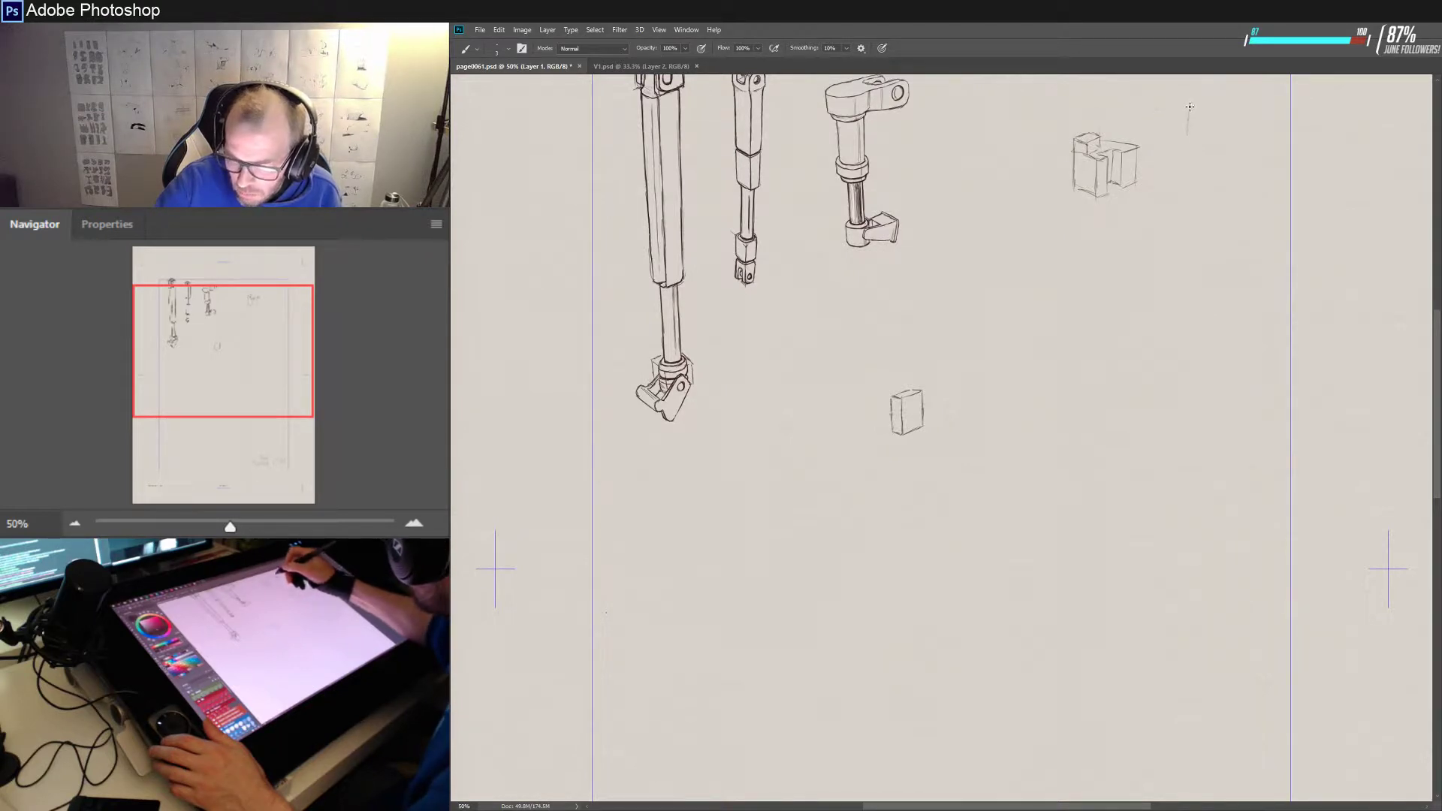
# - Sketch a tiny side-view piston beside the notched block, with a long barrel, thin rod and small end block
pyautogui.moveTo(1189, 113)
pyautogui.mouseDown()
pyautogui.moveTo(1185, 167)
pyautogui.moveTo(1208, 108)
pyautogui.moveTo(1204, 168)
pyautogui.moveTo(1187, 169)
pyautogui.moveTo(1199, 163)
pyautogui.moveTo(1189, 114)
pyautogui.moveTo(1205, 108)
pyautogui.moveTo(1188, 189)
pyautogui.mouseUp()
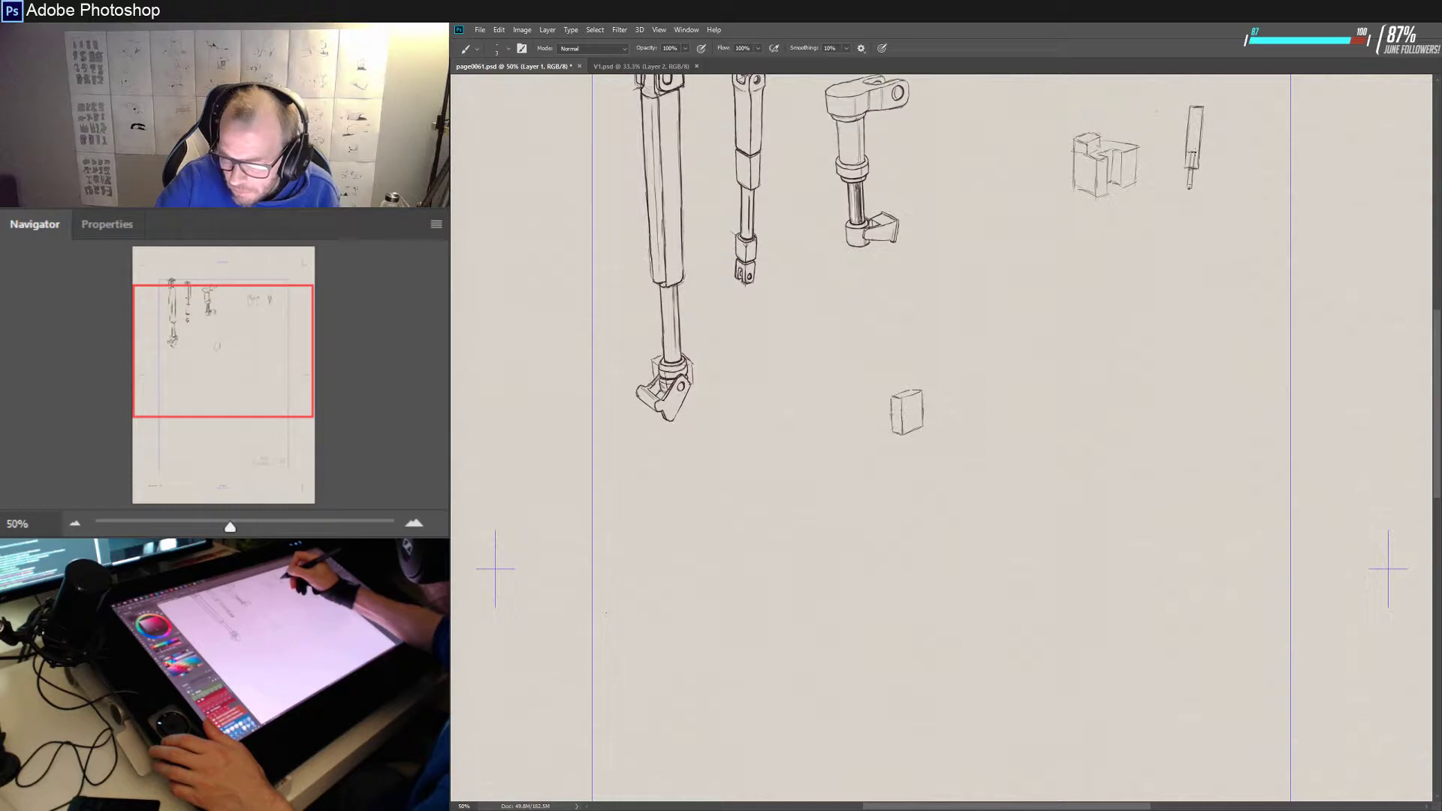
pyautogui.moveTo(1204, 111); pyautogui.dragTo(1217, 109)
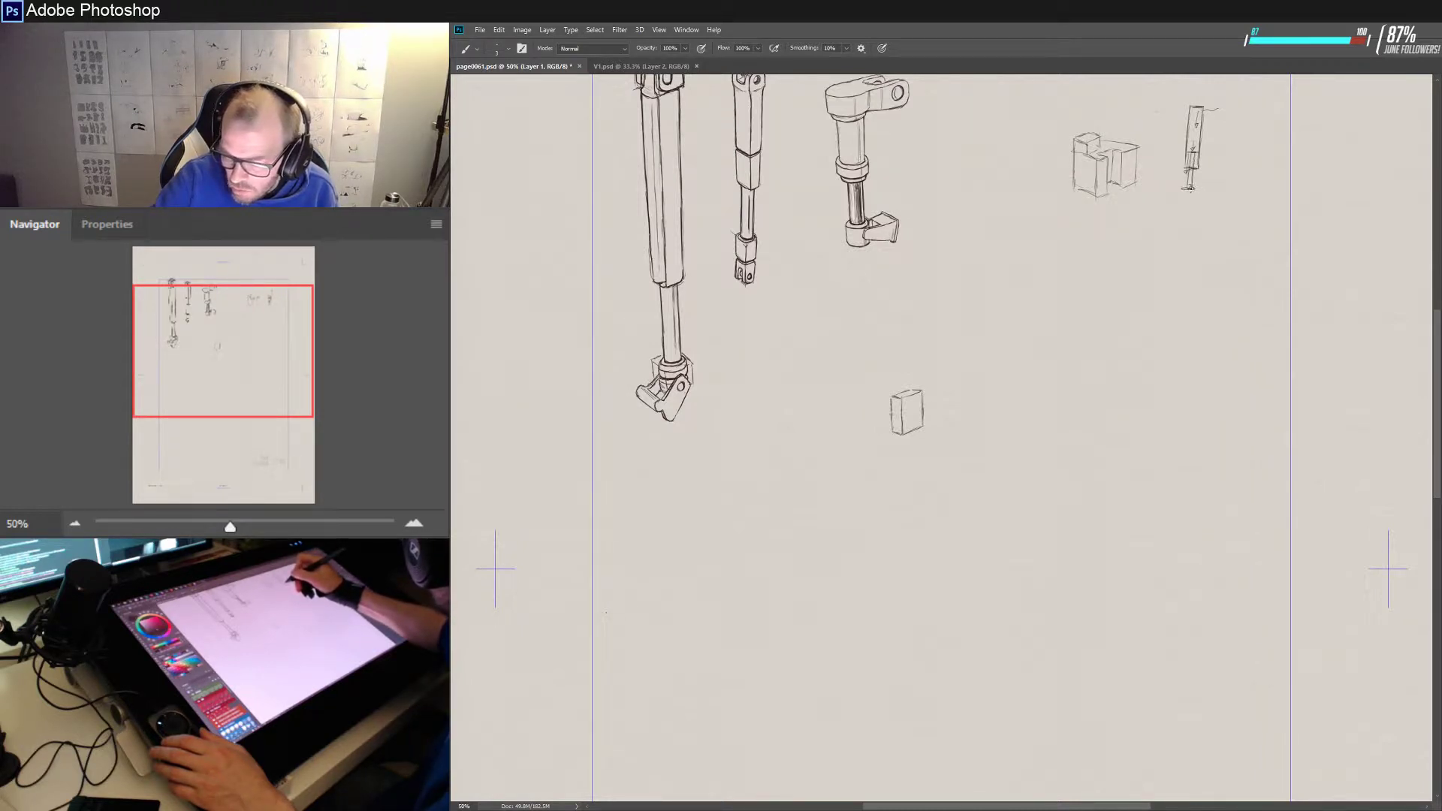
pyautogui.moveTo(1182, 190); pyautogui.dragTo(1194, 197)
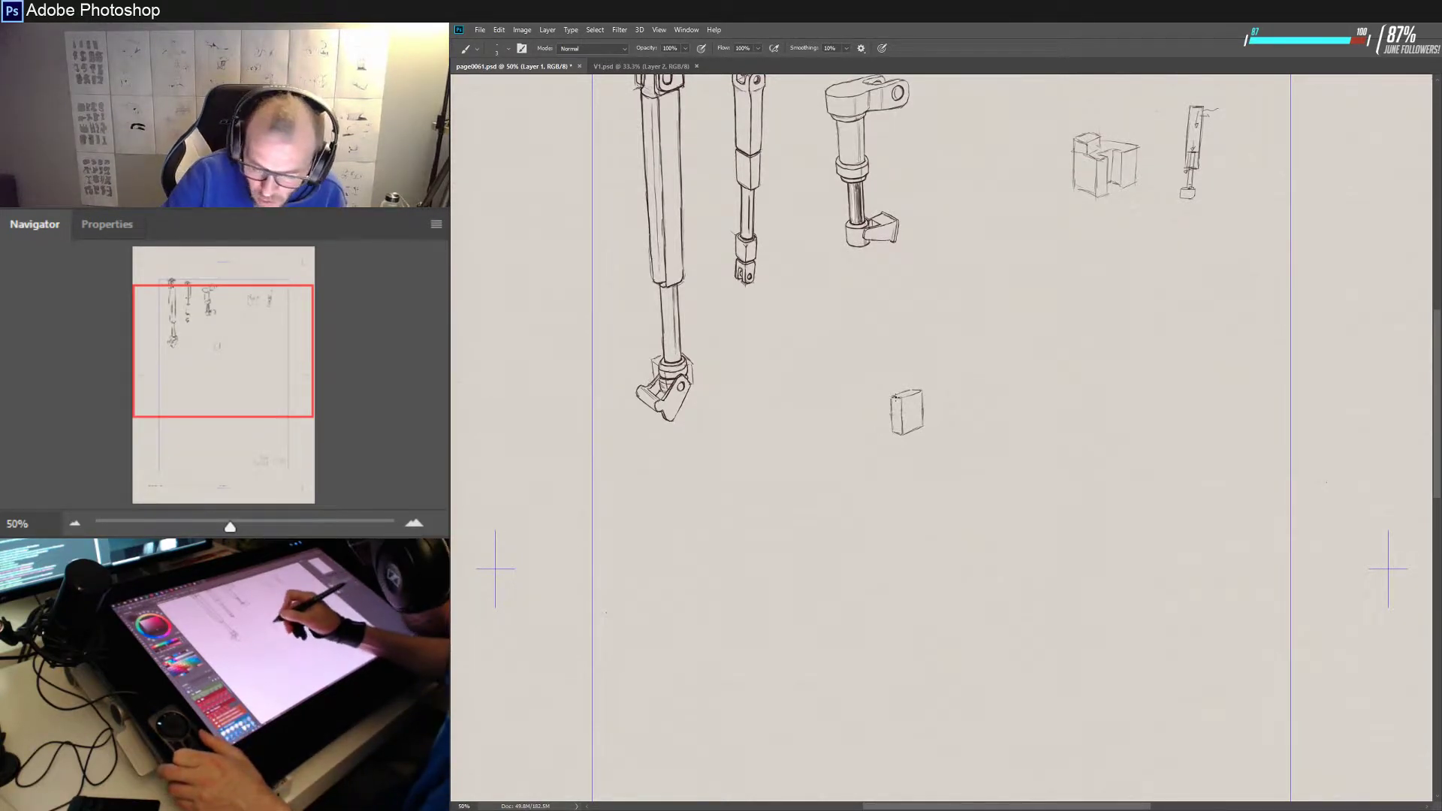
# - Firm up the upright box's edges and draw a thin vertical rod below it ending in a flat ellipse
pyautogui.moveTo(894, 397)
pyautogui.mouseDown()
pyautogui.moveTo(922, 427)
pyautogui.moveTo(893, 431)
pyautogui.mouseUp()
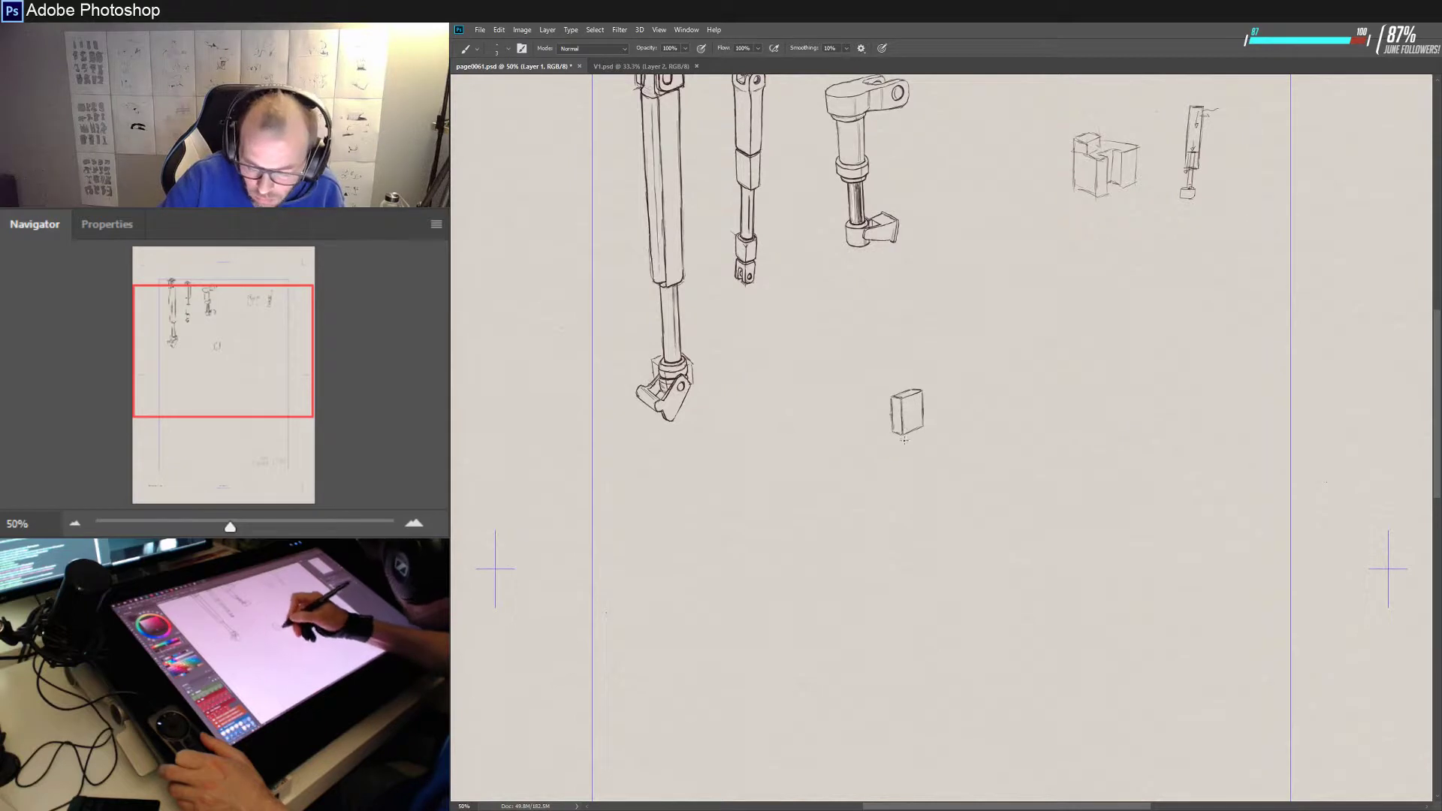
pyautogui.moveTo(904, 471)
pyautogui.mouseDown()
pyautogui.moveTo(902, 437)
pyautogui.moveTo(904, 499)
pyautogui.mouseUp()
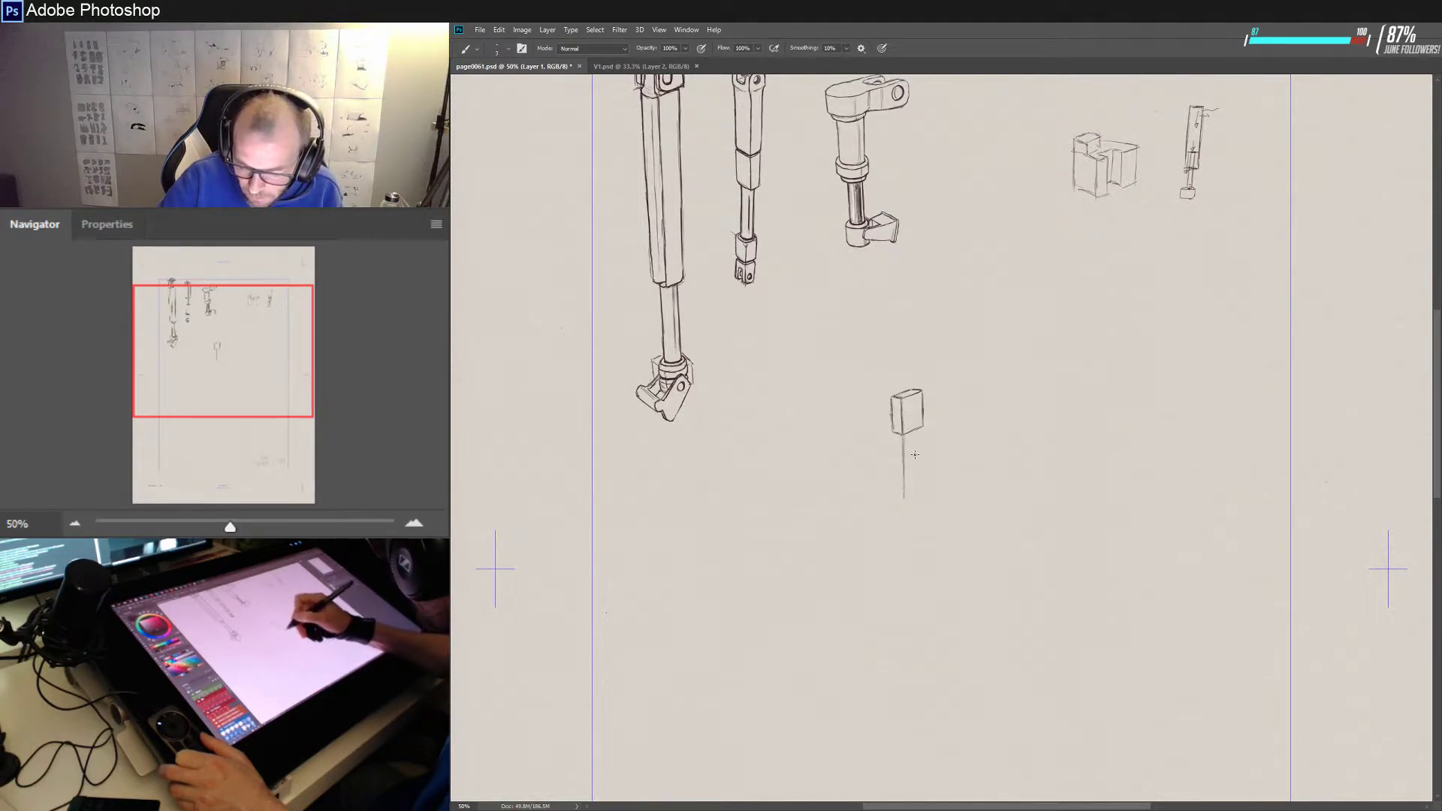
pyautogui.moveTo(916, 449)
pyautogui.mouseDown()
pyautogui.moveTo(916, 434)
pyautogui.moveTo(913, 496)
pyautogui.mouseUp()
pyautogui.moveTo(914, 437); pyautogui.dragTo(916, 498)
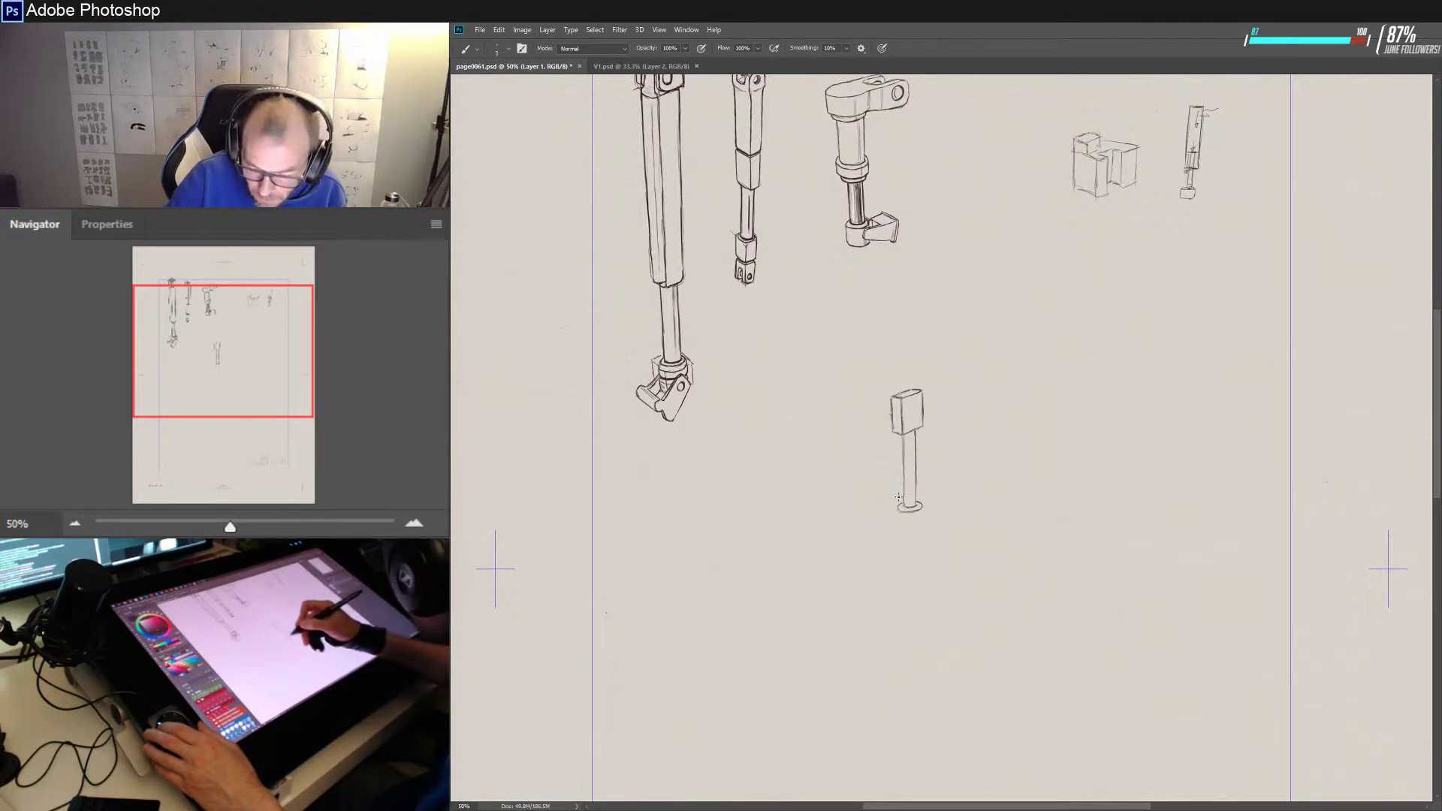
# - Sketch a tapered collar under the rod, followed by a long cylindrical barrel and a shorter cylinder section below it
pyautogui.moveTo(898, 503); pyautogui.dragTo(896, 526)
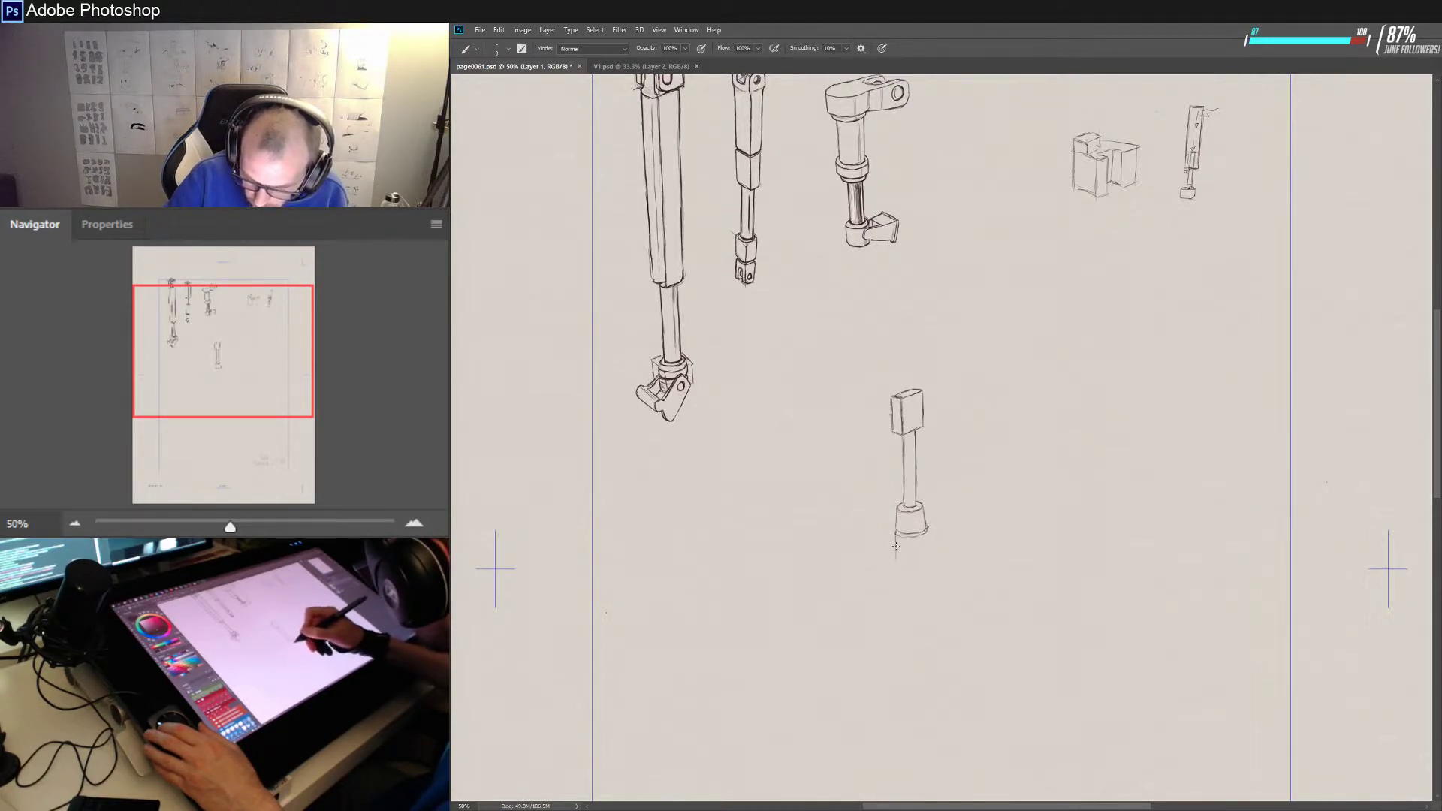
pyautogui.moveTo(896, 580); pyautogui.dragTo(896, 564)
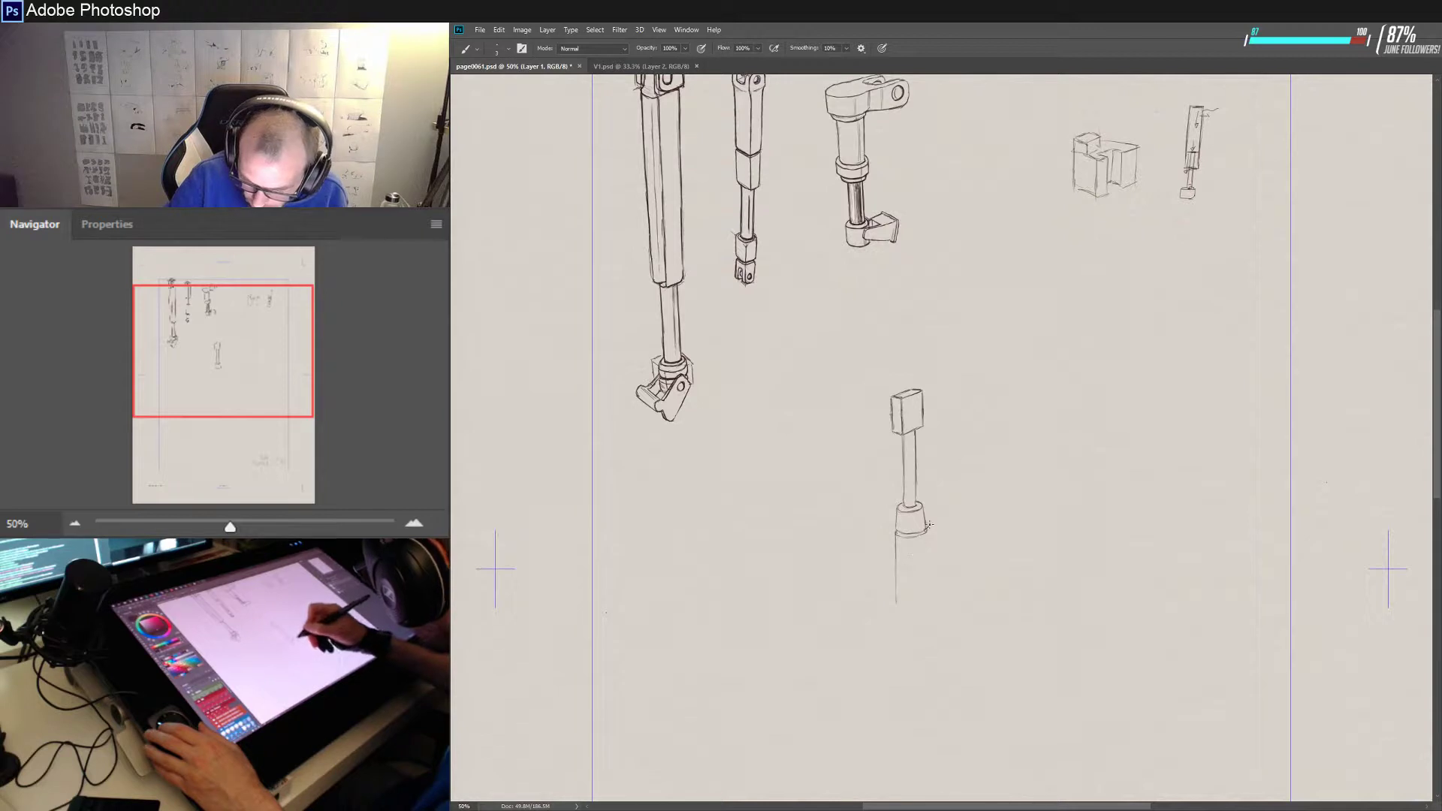
pyautogui.moveTo(927, 538); pyautogui.dragTo(928, 604)
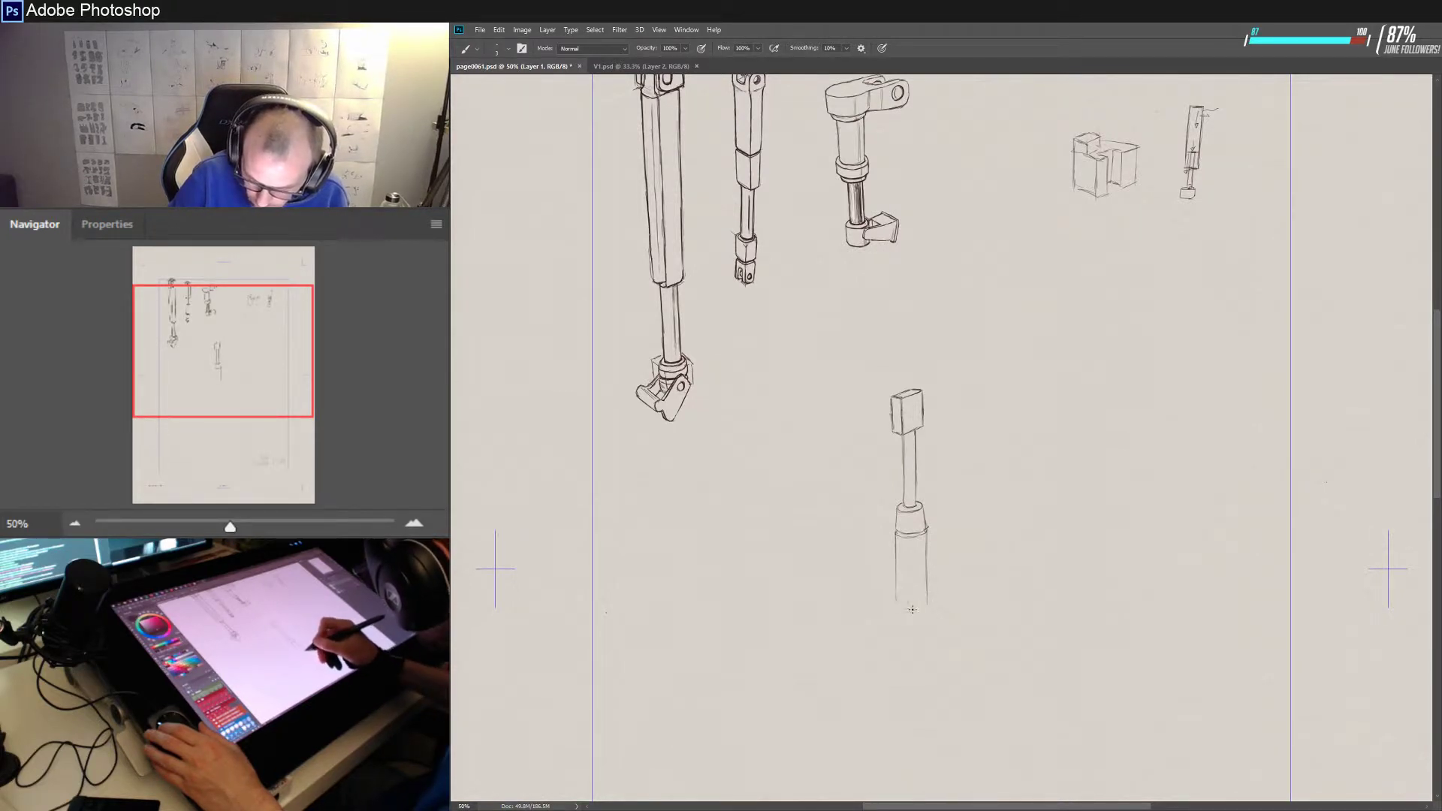
pyautogui.moveTo(900, 606); pyautogui.dragTo(927, 606)
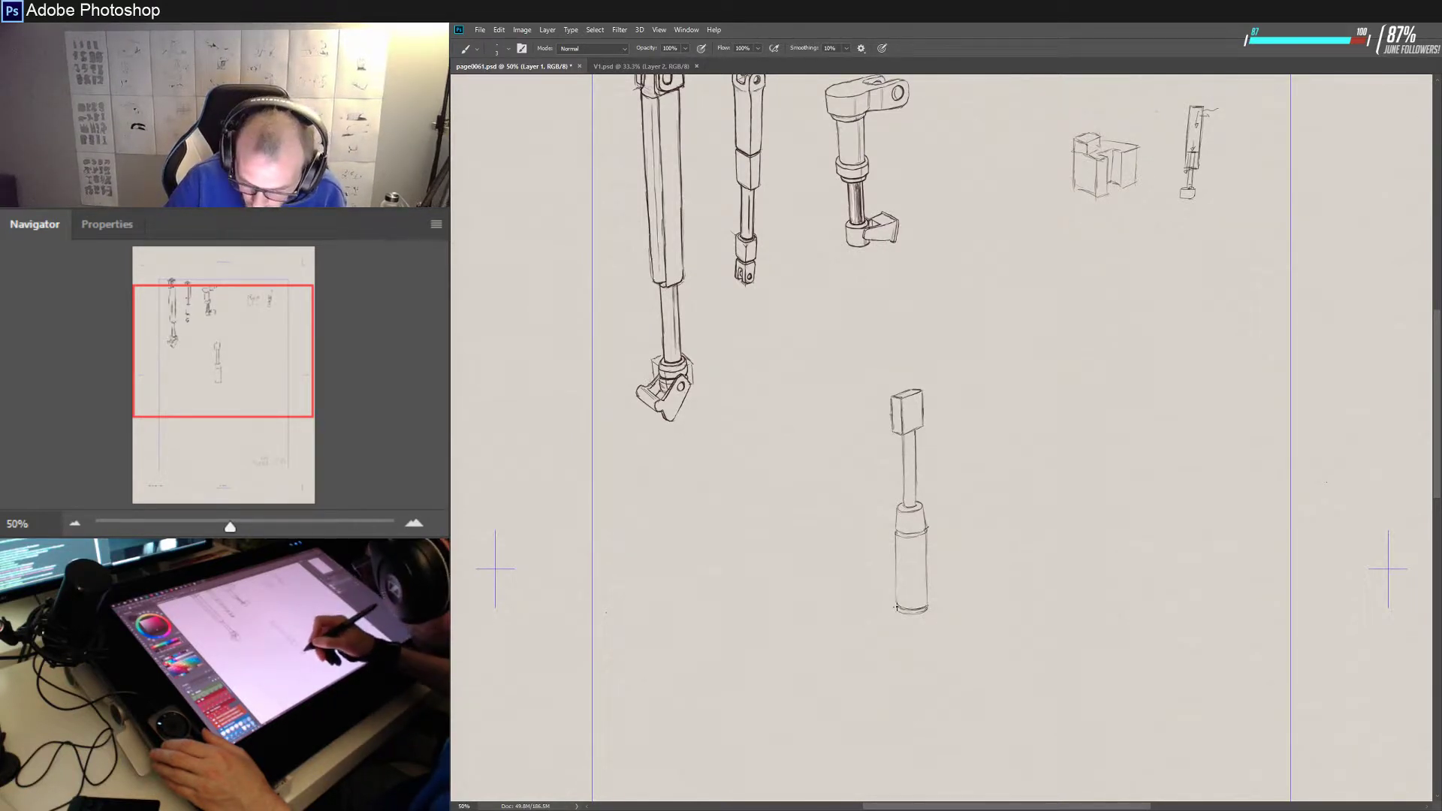
pyautogui.moveTo(927, 606); pyautogui.dragTo(929, 636)
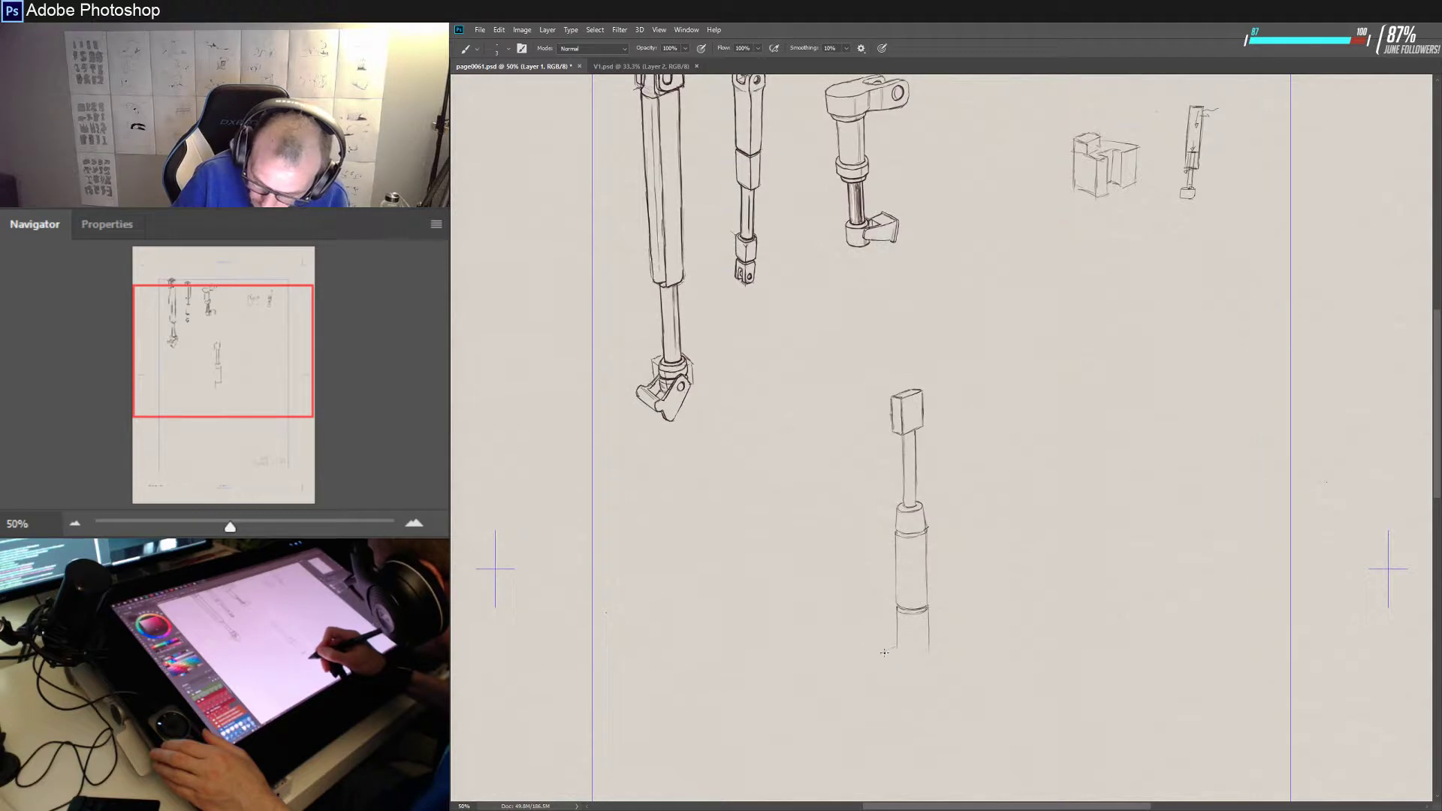
# - Draw a box at the base of the lower cylinder and turn it into a slotted clevis with a round pin hole
pyautogui.moveTo(885, 652); pyautogui.dragTo(901, 663)
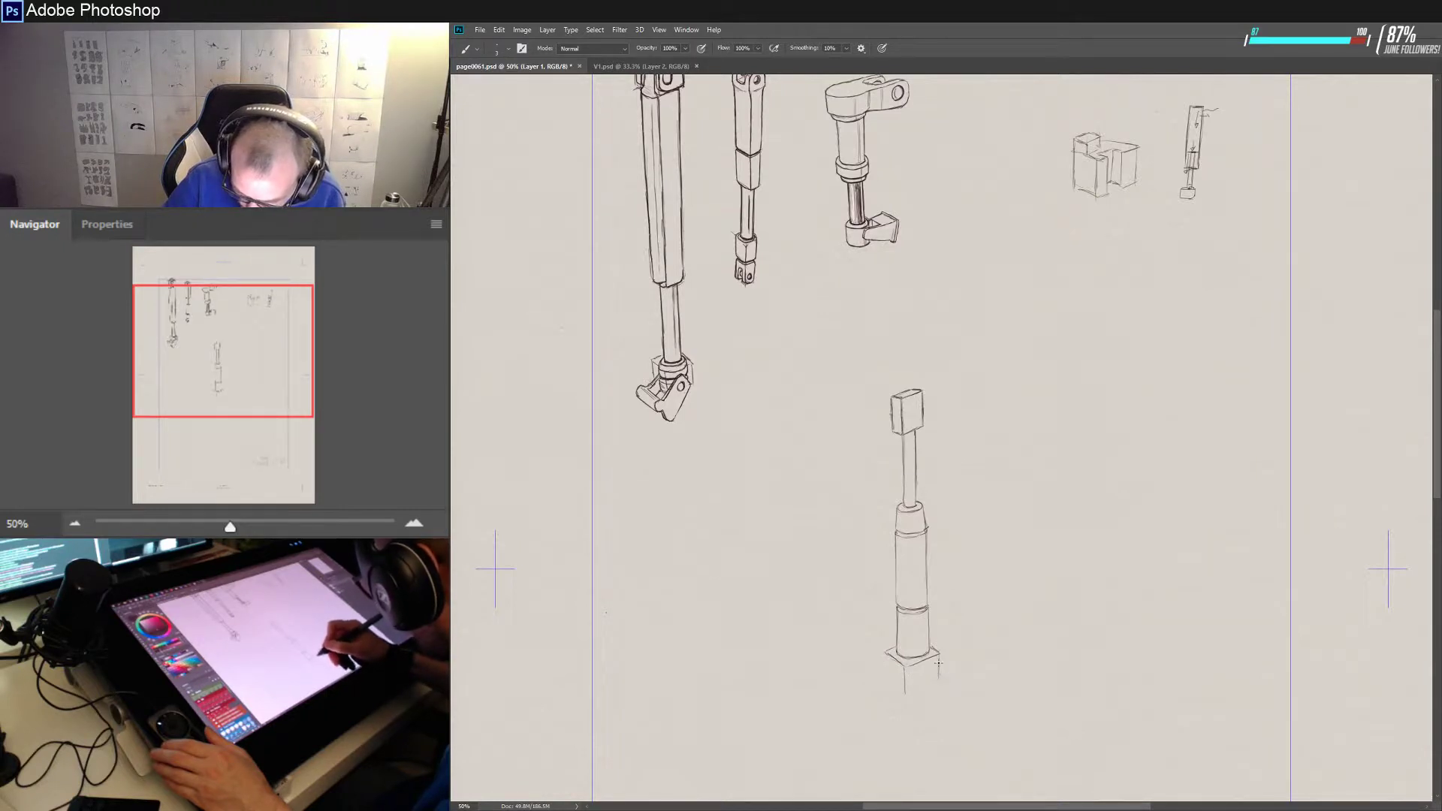
pyautogui.moveTo(939, 660)
pyautogui.mouseDown()
pyautogui.moveTo(912, 694)
pyautogui.moveTo(941, 682)
pyautogui.moveTo(917, 693)
pyautogui.moveTo(889, 689)
pyautogui.mouseUp()
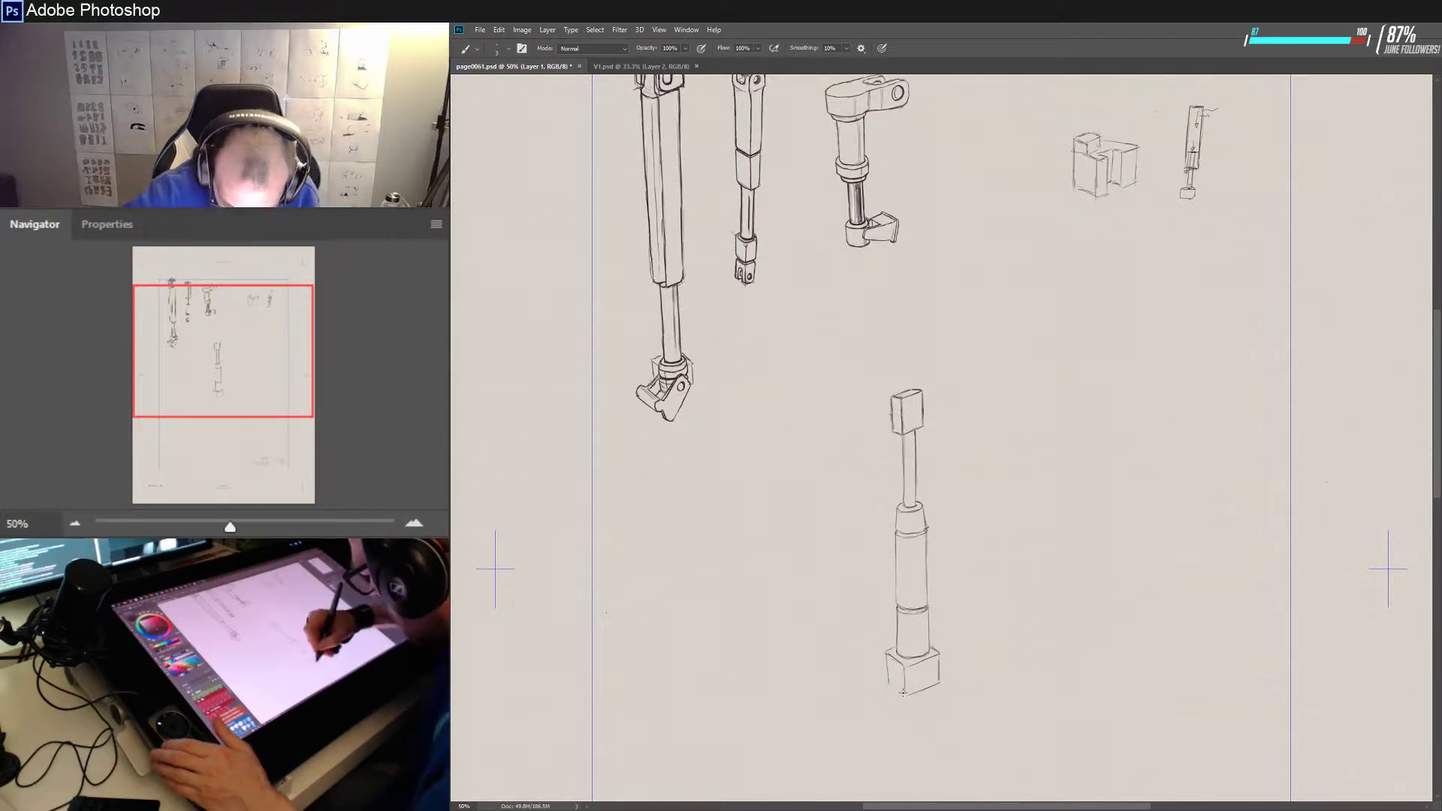
pyautogui.moveTo(889, 684)
pyautogui.mouseDown()
pyautogui.moveTo(939, 683)
pyautogui.moveTo(905, 689)
pyautogui.mouseUp()
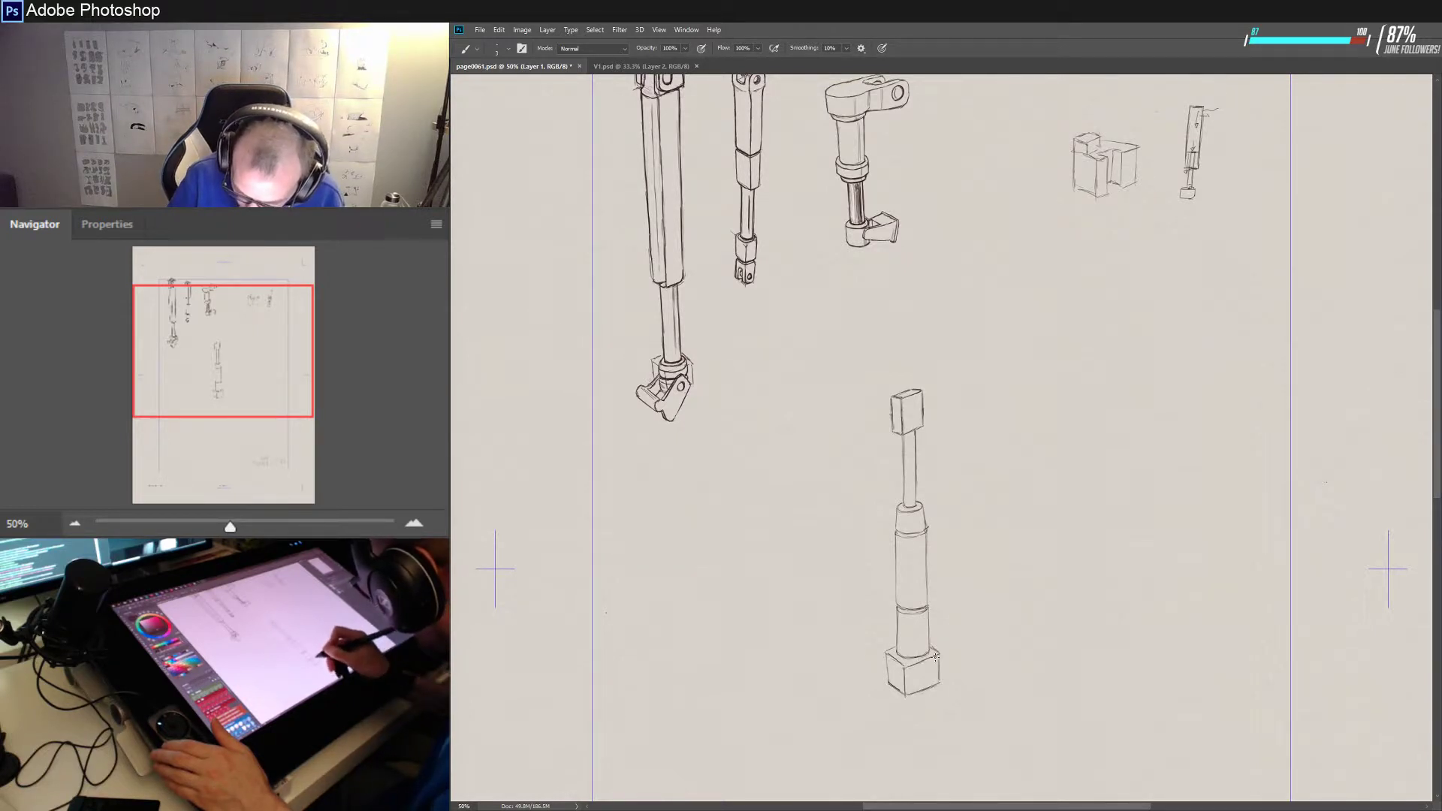
pyautogui.moveTo(888, 656)
pyautogui.mouseDown()
pyautogui.moveTo(903, 666)
pyautogui.moveTo(889, 688)
pyautogui.mouseUp()
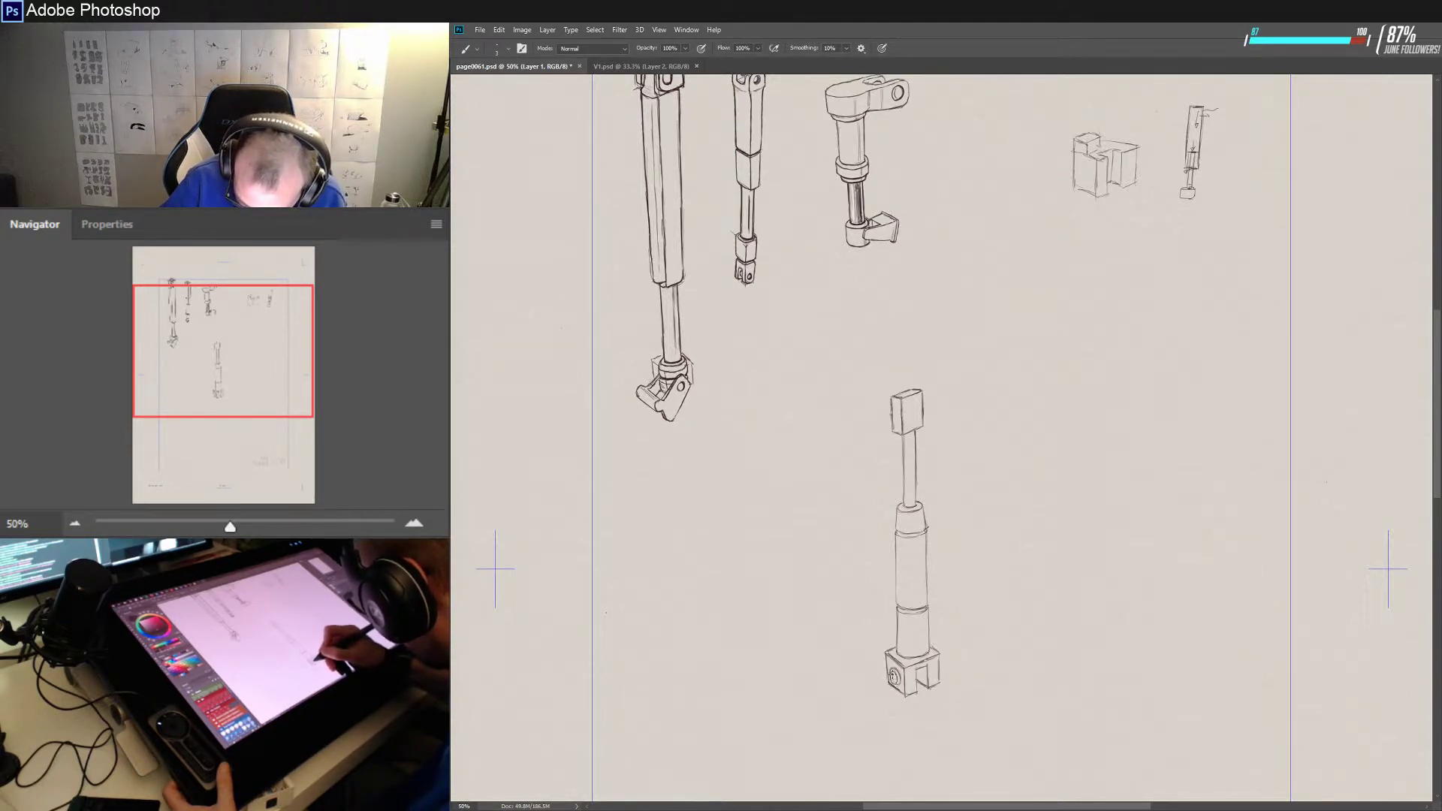
pyautogui.moveTo(892, 672); pyautogui.dragTo(894, 685)
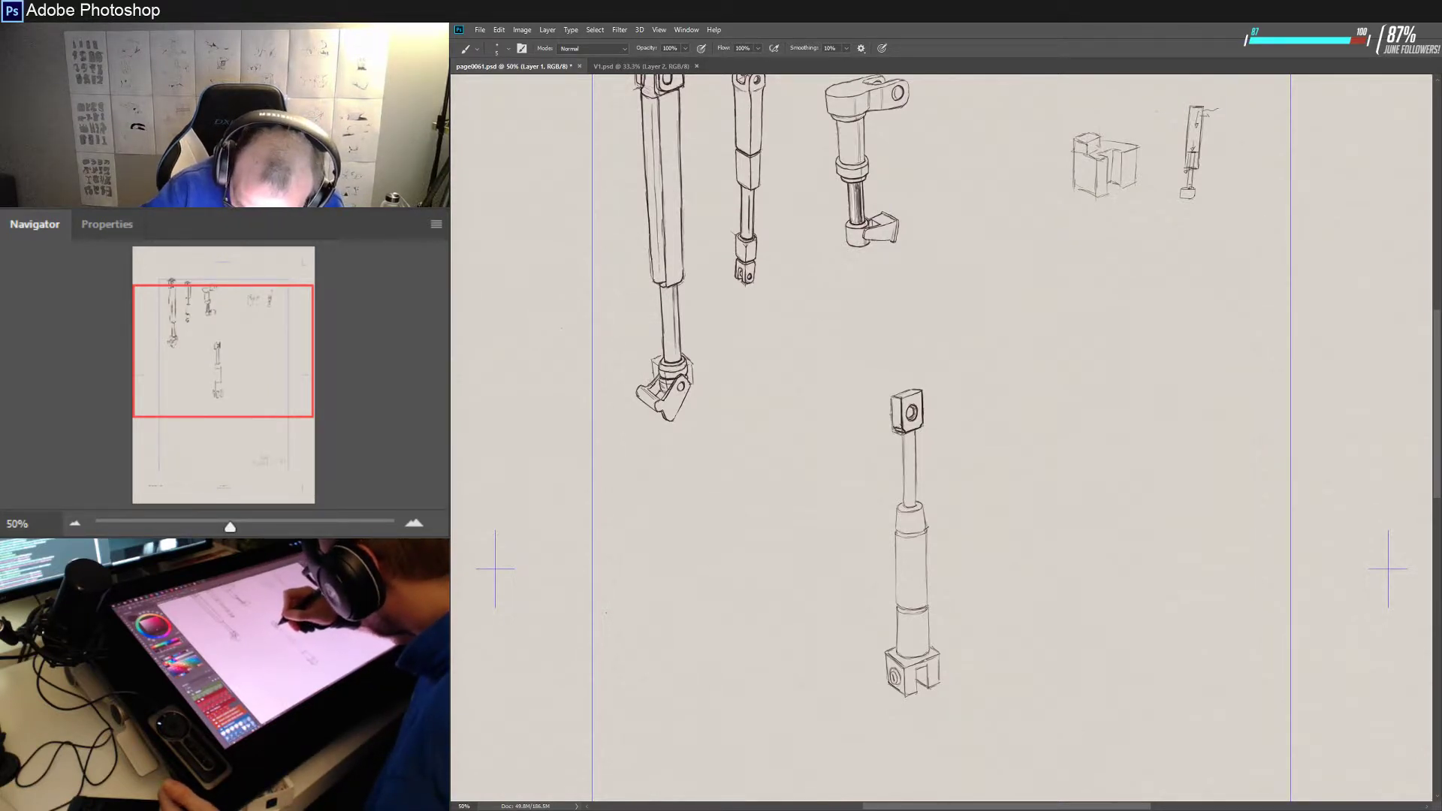
# - Darken the outlines of the fourth piston from the eye block down through the rod, collar and barrel to the slotted clevis
pyautogui.moveTo(892, 397); pyautogui.dragTo(894, 423)
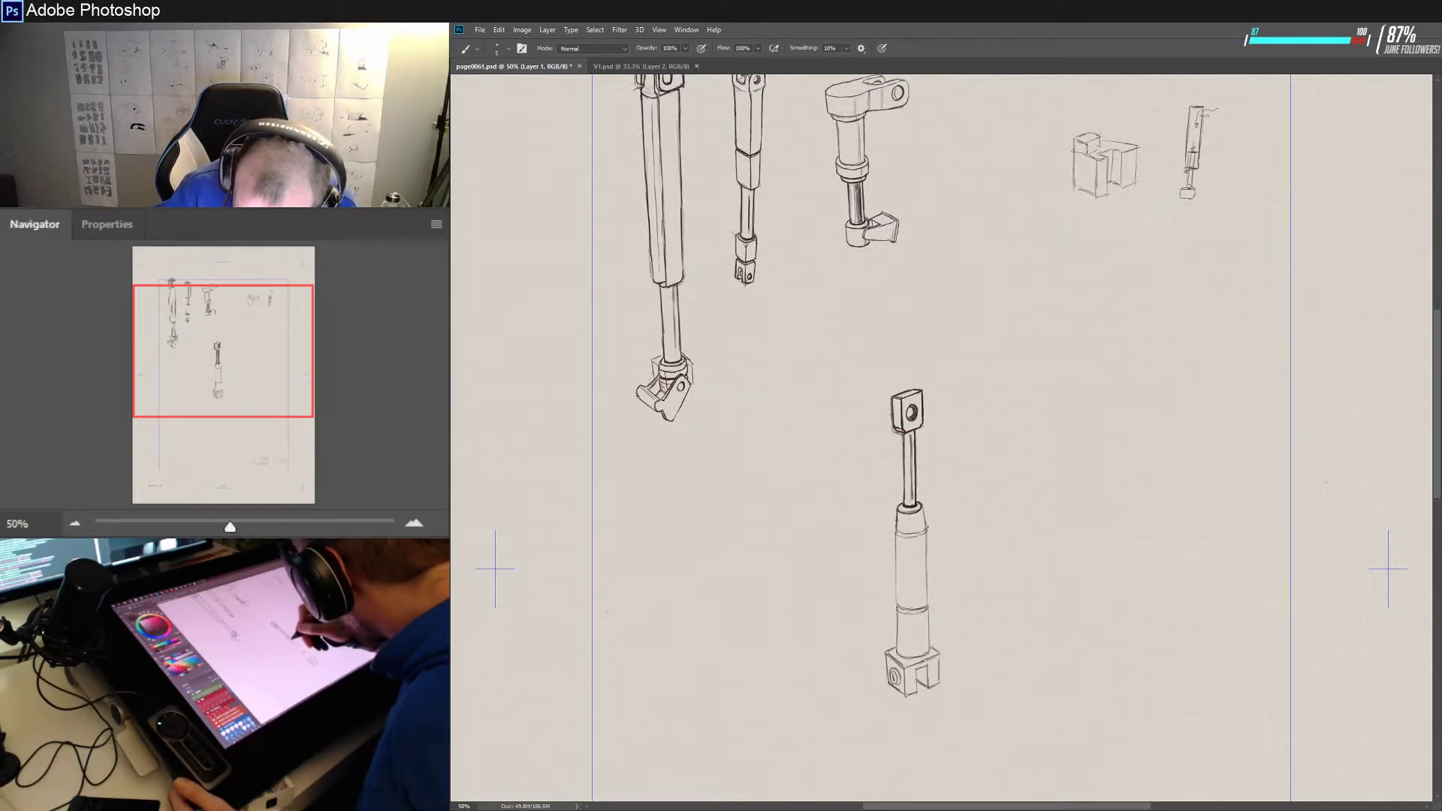
pyautogui.moveTo(921, 508); pyautogui.dragTo(927, 528)
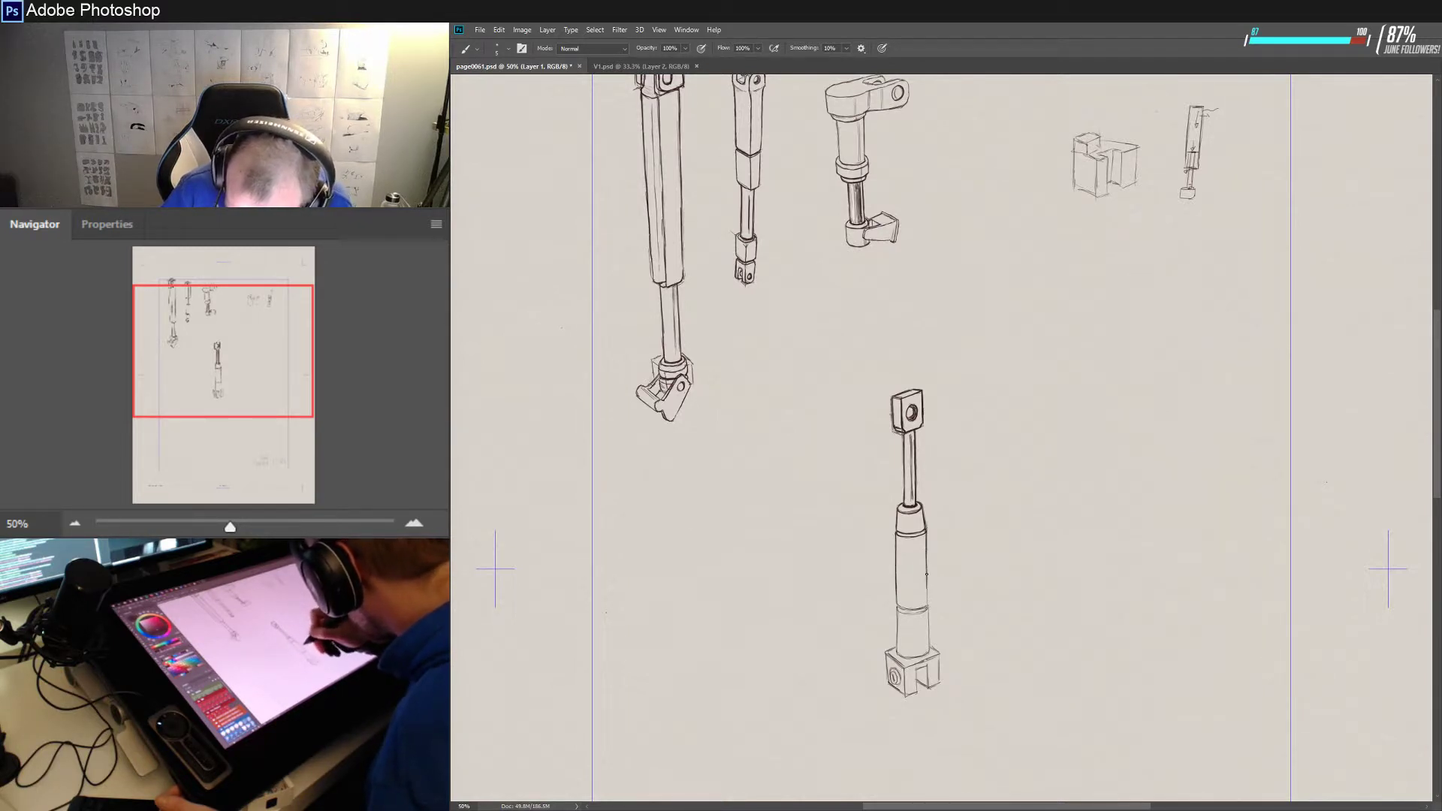
pyautogui.moveTo(927, 574); pyautogui.dragTo(927, 606)
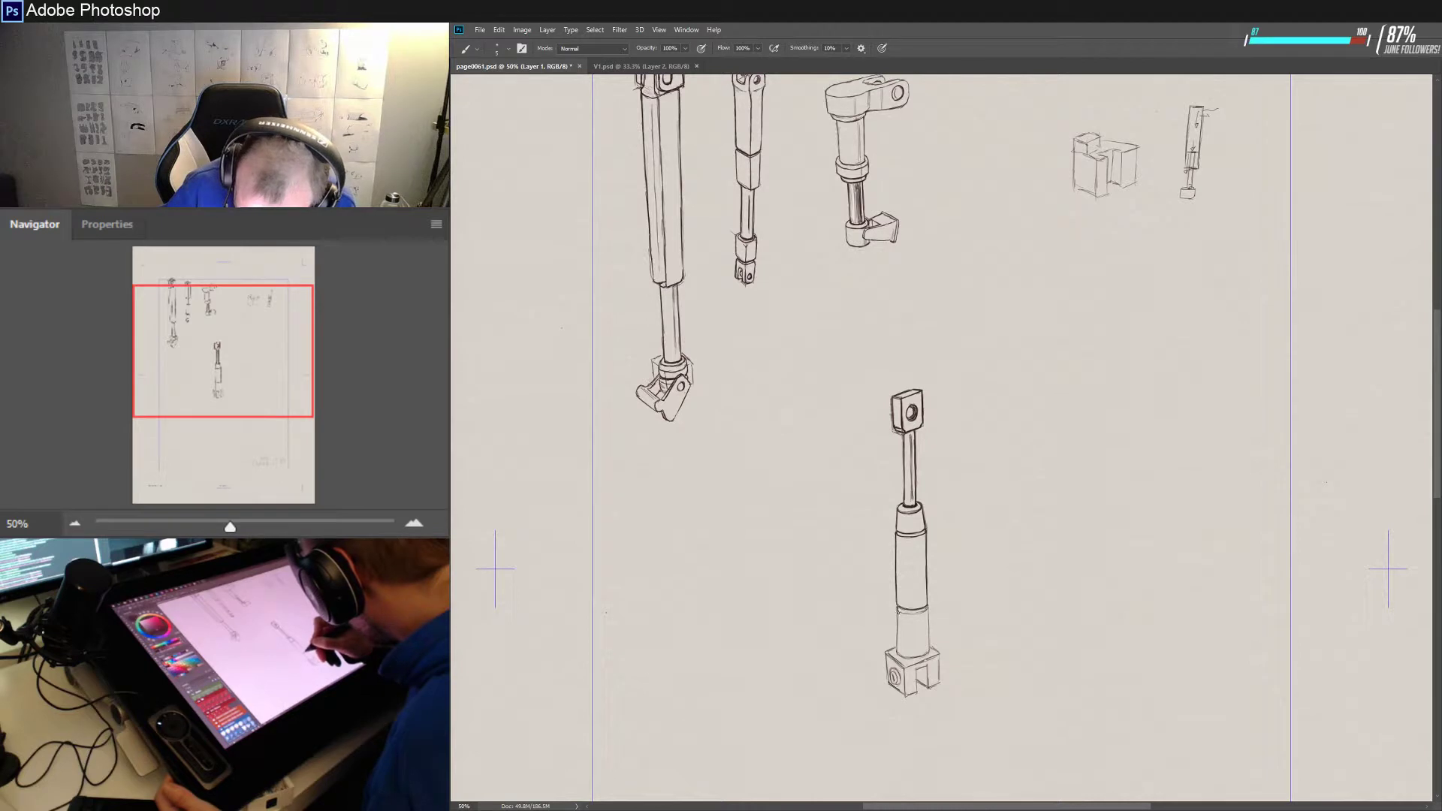
pyautogui.moveTo(898, 613); pyautogui.dragTo(897, 653)
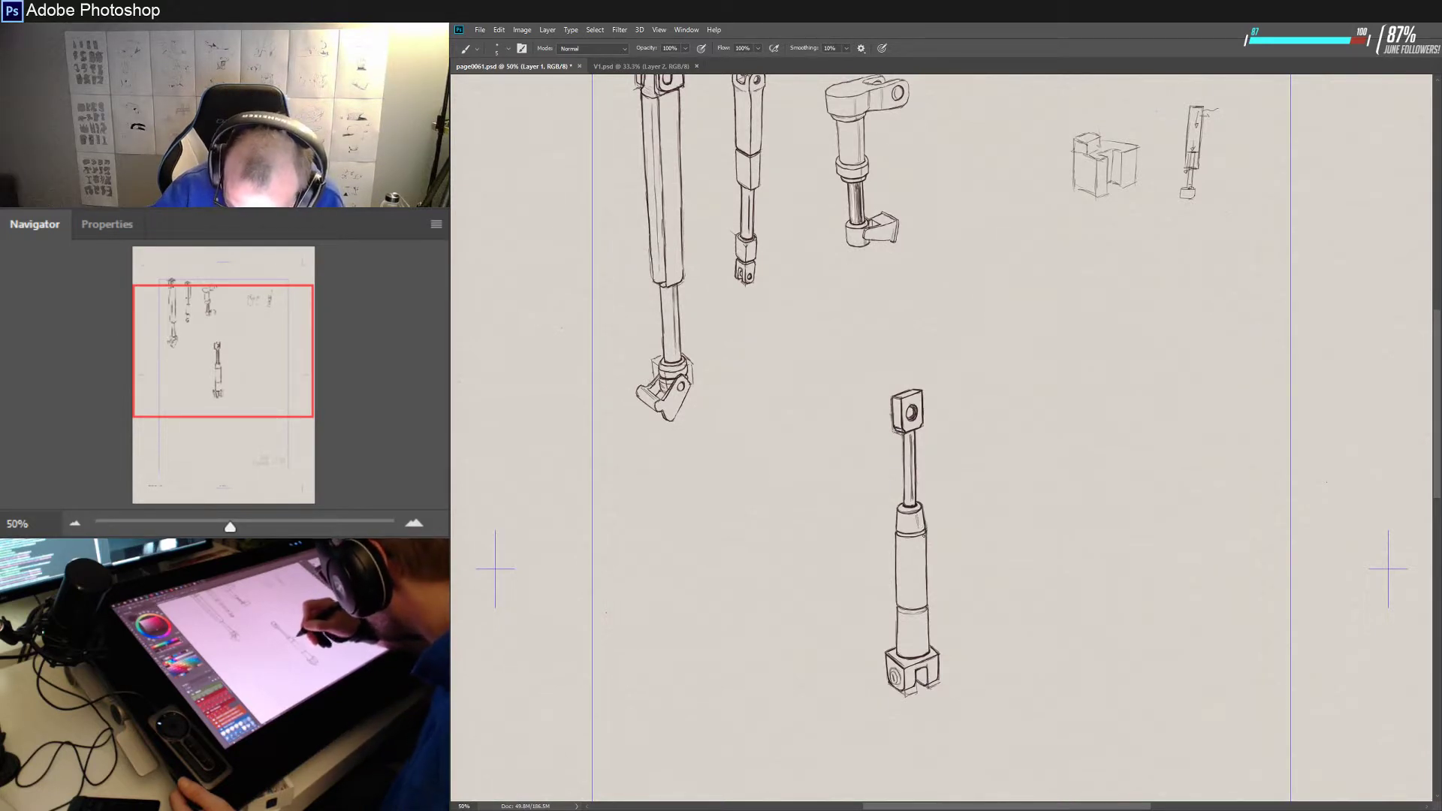
# - Add thin vertical contour lines inside the fourth piston's barrel and lower cylinder, undoing the last unwanted stroke
pyautogui.moveTo(921, 546)
pyautogui.mouseDown()
pyautogui.moveTo(922, 599)
pyautogui.moveTo(921, 564)
pyautogui.mouseUp()
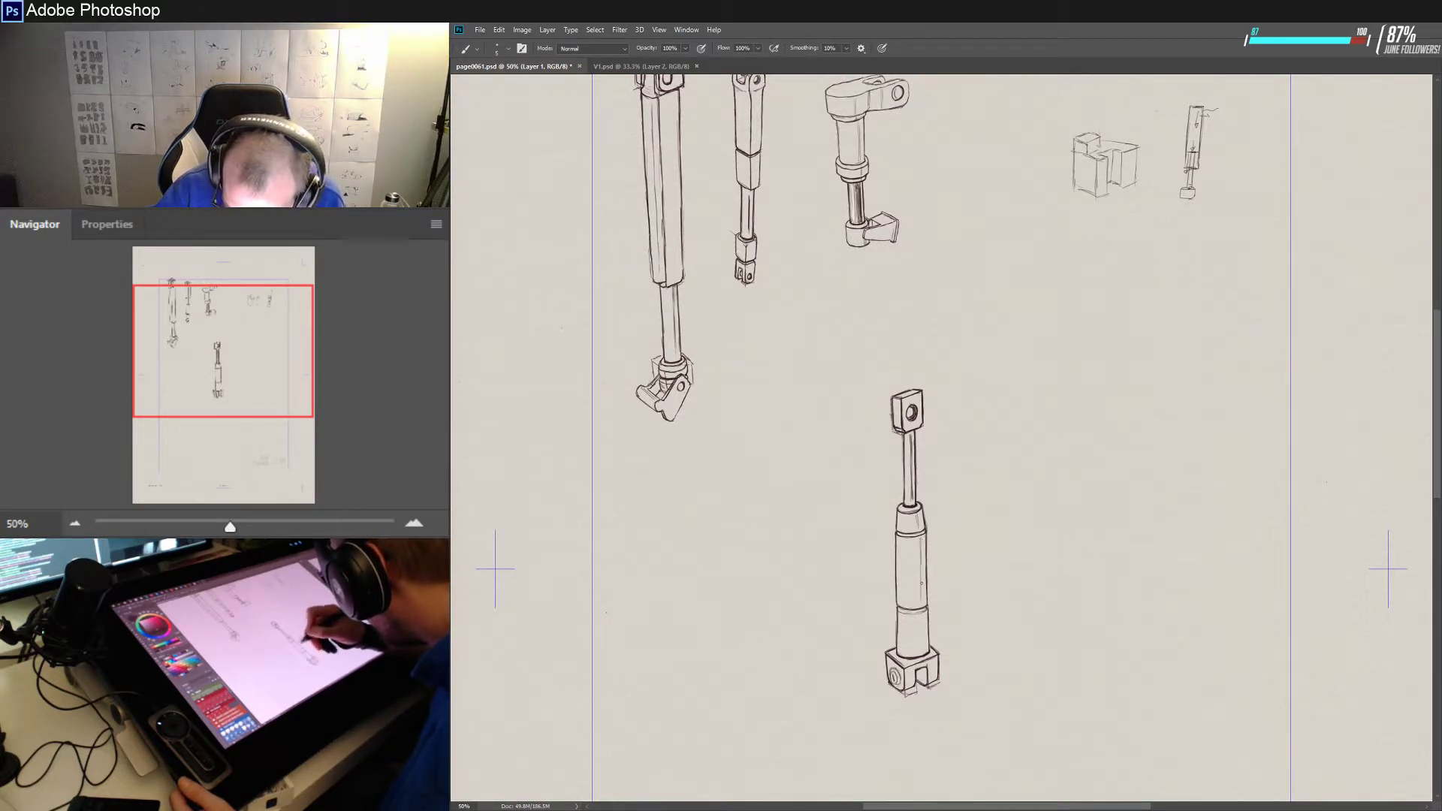
pyautogui.moveTo(922, 614); pyautogui.dragTo(924, 639)
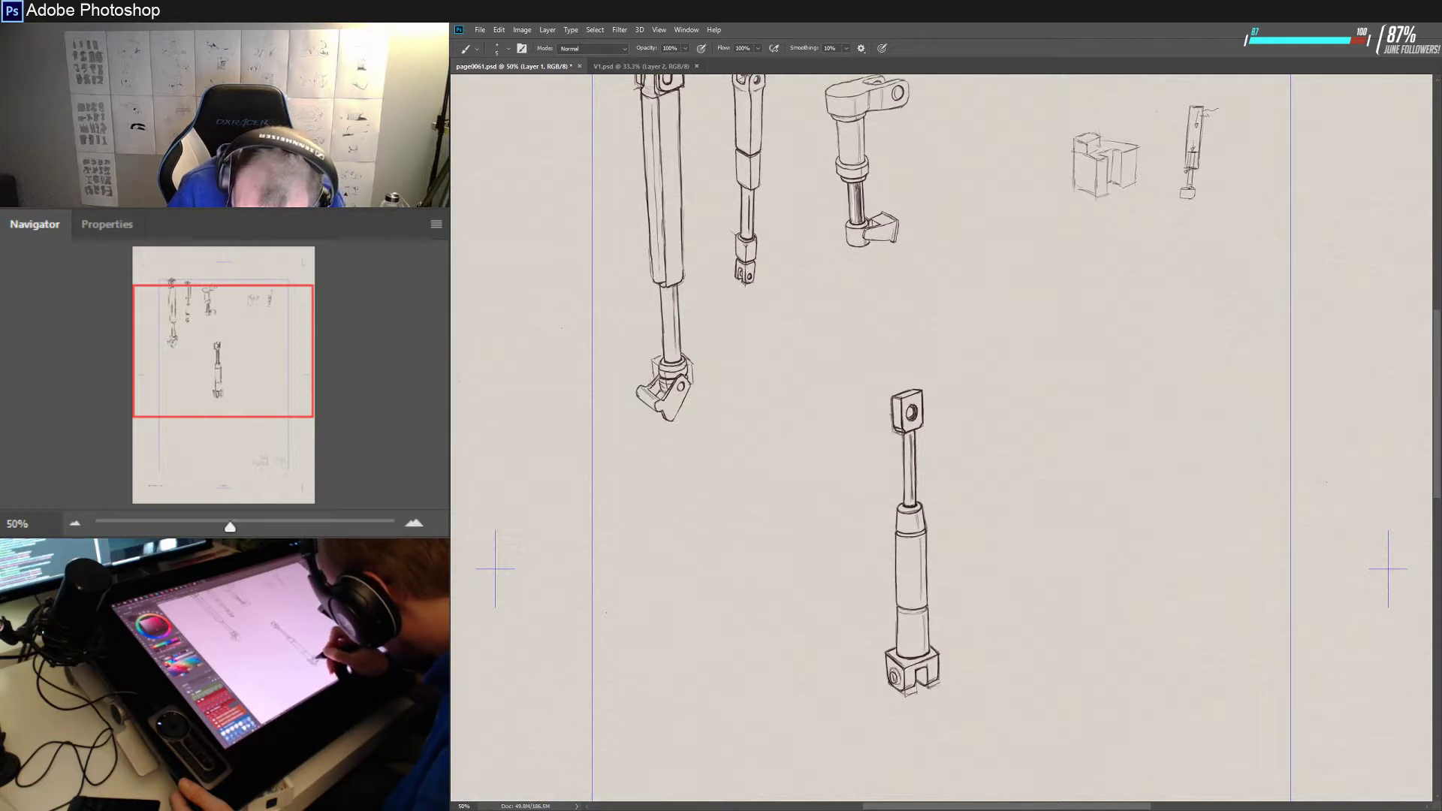
pyautogui.hotkey('ctrl', 'z')
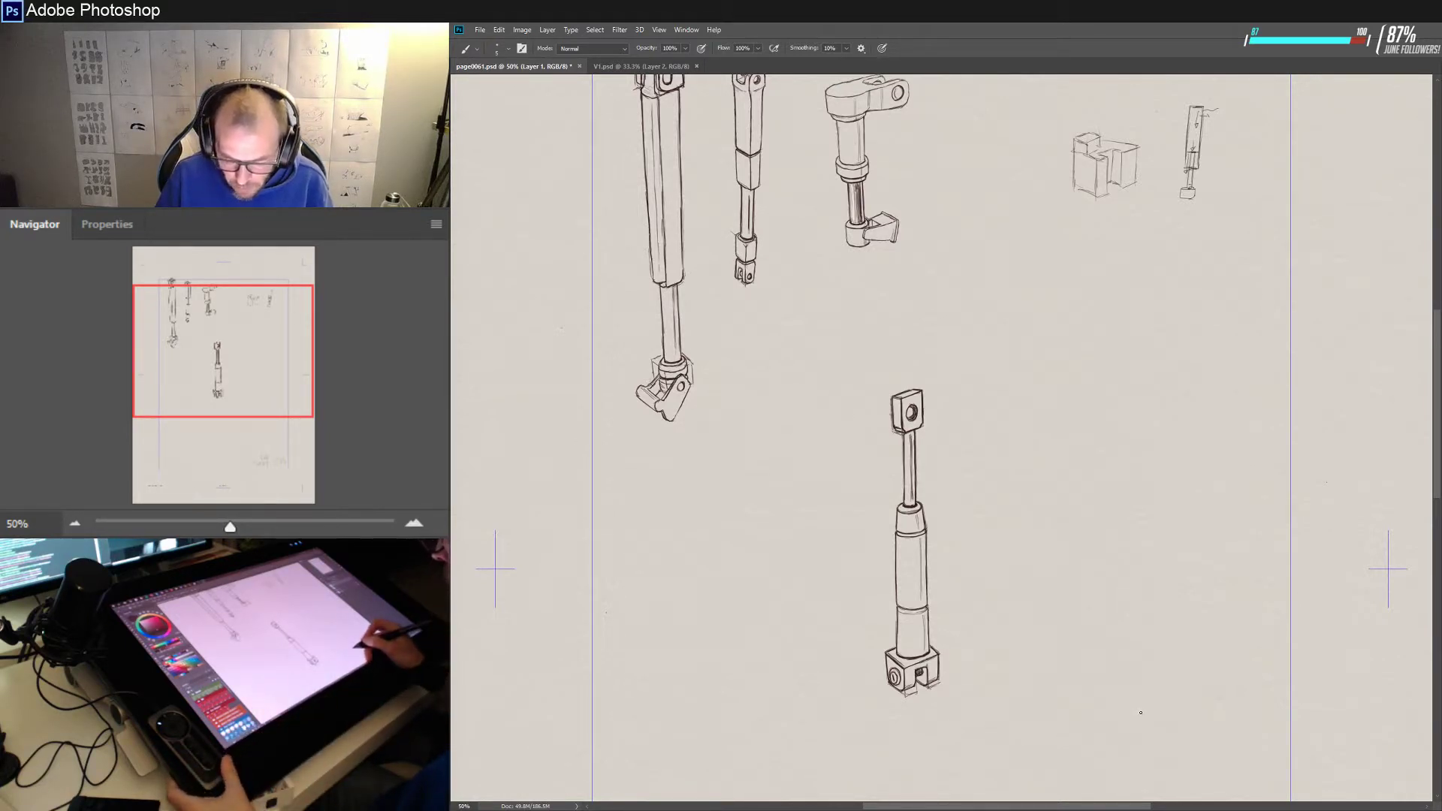
# - With a smaller brush, sketch a wide, short cylinder head with a chamfered underside as the start of a fifth piston right of the fourth
pyautogui.moveTo(1158, 693); pyautogui.dragTo(1010, 720)
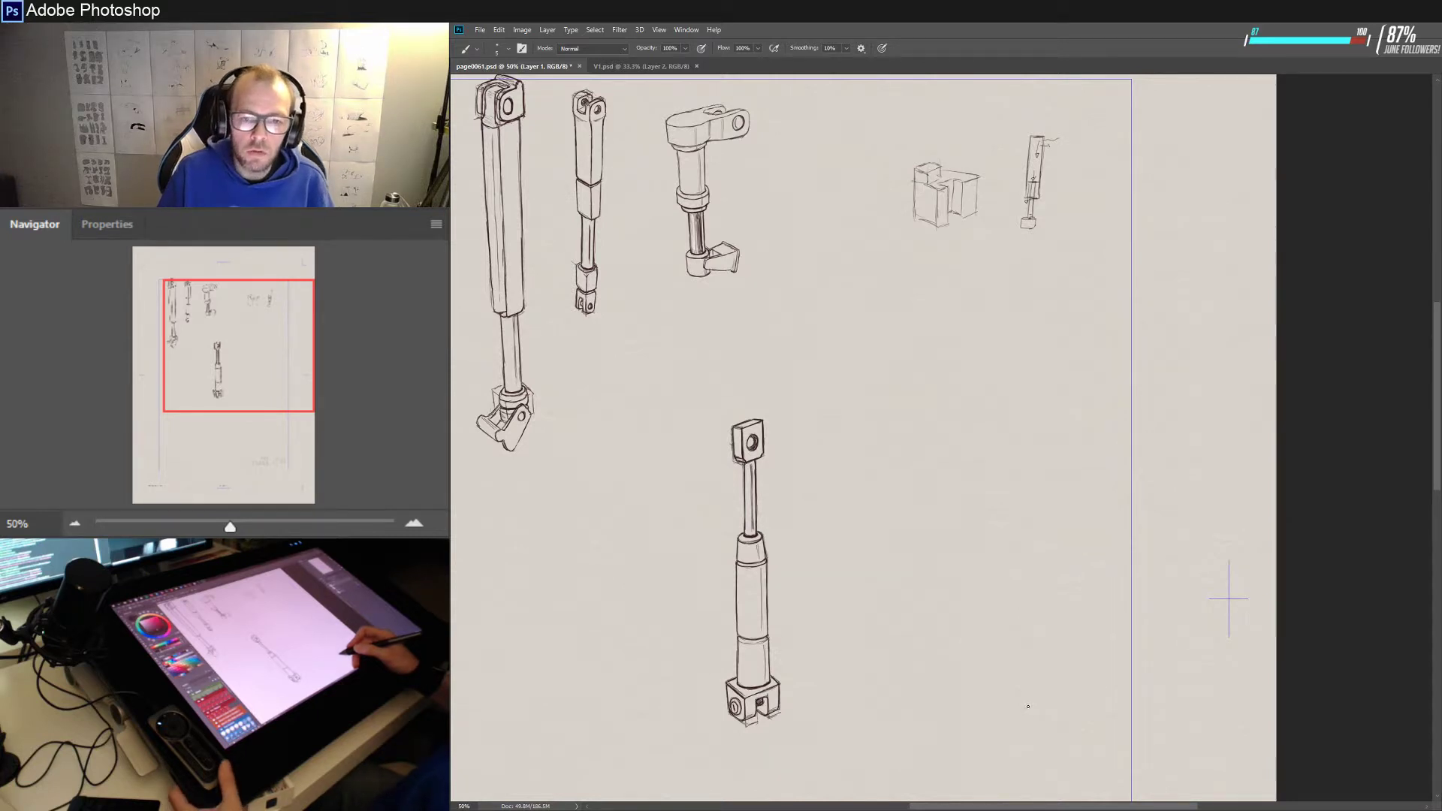
pyautogui.moveTo(972, 567)
pyautogui.mouseDown()
pyautogui.moveTo(1043, 602)
pyautogui.moveTo(1093, 515)
pyautogui.moveTo(1071, 621)
pyautogui.moveTo(992, 589)
pyautogui.moveTo(992, 628)
pyautogui.moveTo(1111, 698)
pyautogui.moveTo(933, 718)
pyautogui.mouseUp()
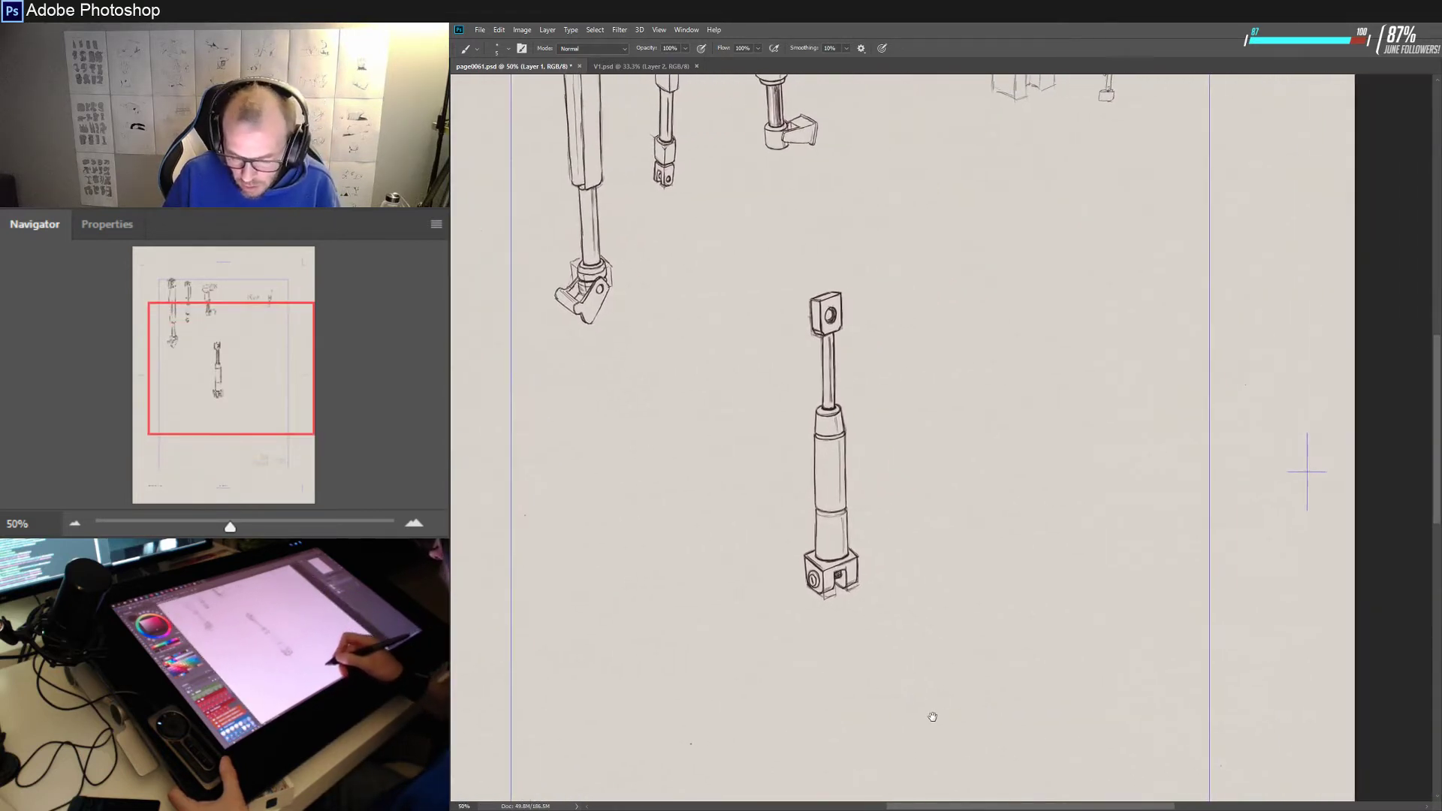
pyautogui.press('[')
pyautogui.press('[')
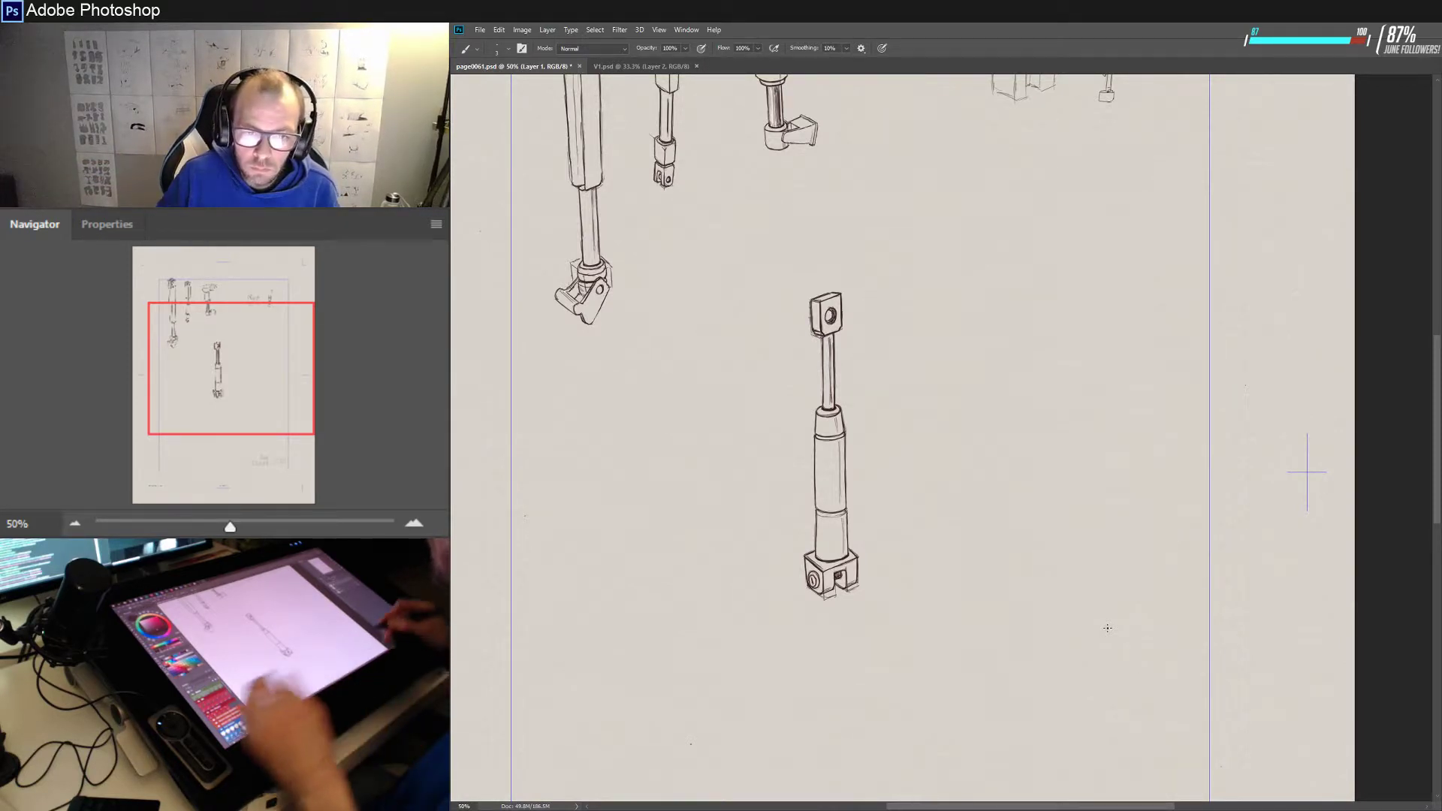
pyautogui.moveTo(1061, 343); pyautogui.dragTo(1017, 444)
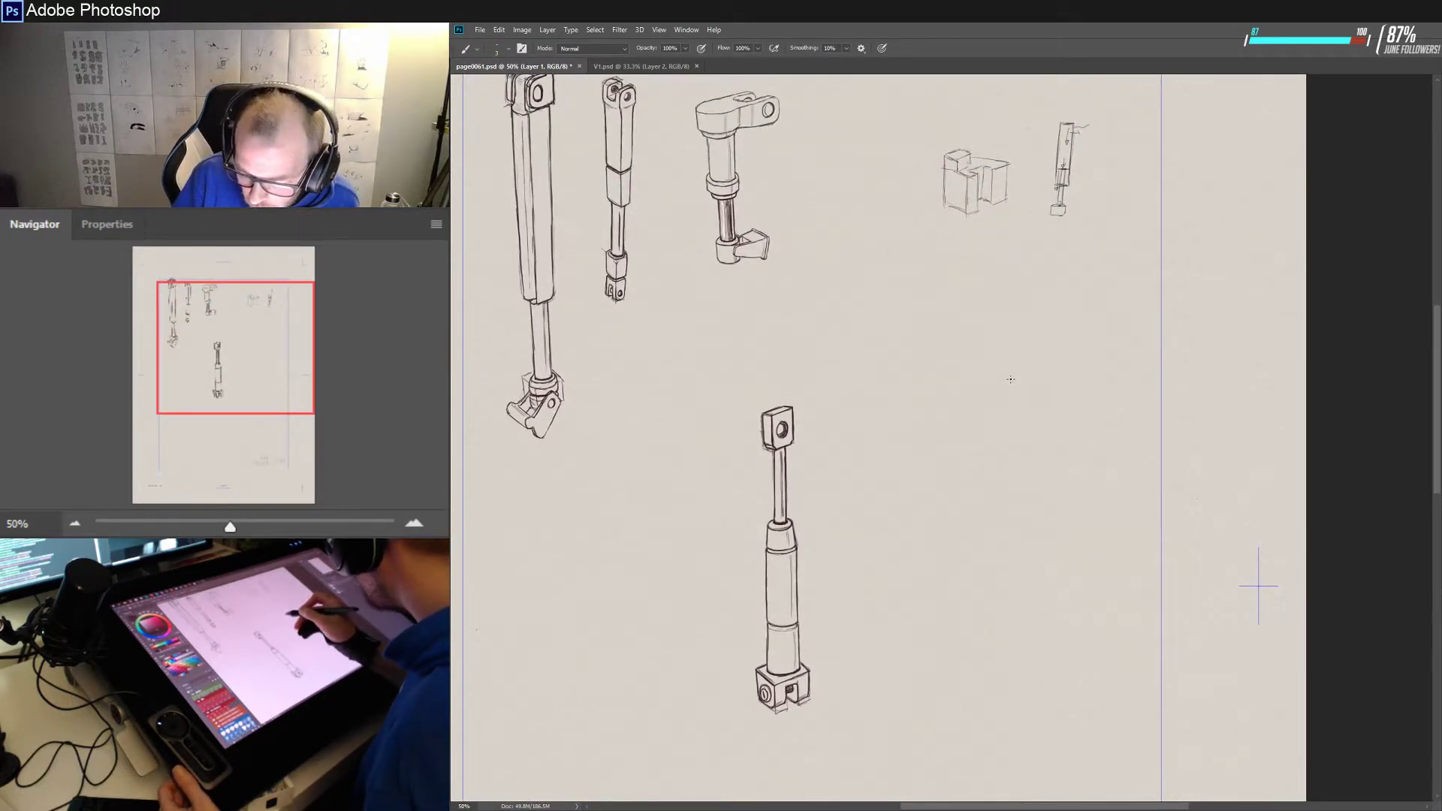
pyautogui.moveTo(1042, 373)
pyautogui.mouseDown()
pyautogui.moveTo(1013, 377)
pyautogui.moveTo(1066, 377)
pyautogui.moveTo(1006, 382)
pyautogui.moveTo(1052, 383)
pyautogui.mouseUp()
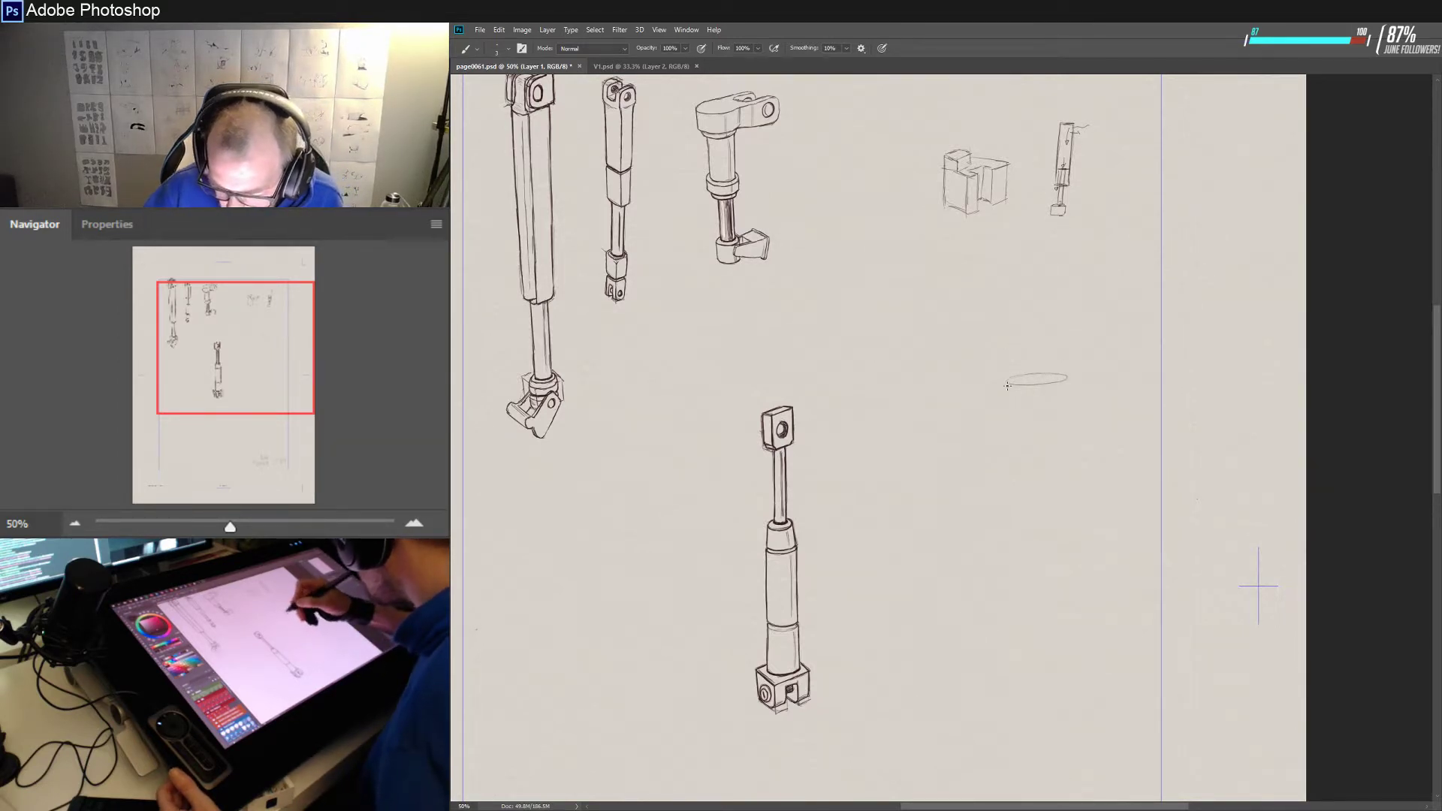
pyautogui.moveTo(1007, 383)
pyautogui.mouseDown()
pyautogui.moveTo(1010, 407)
pyautogui.moveTo(1067, 410)
pyautogui.mouseUp()
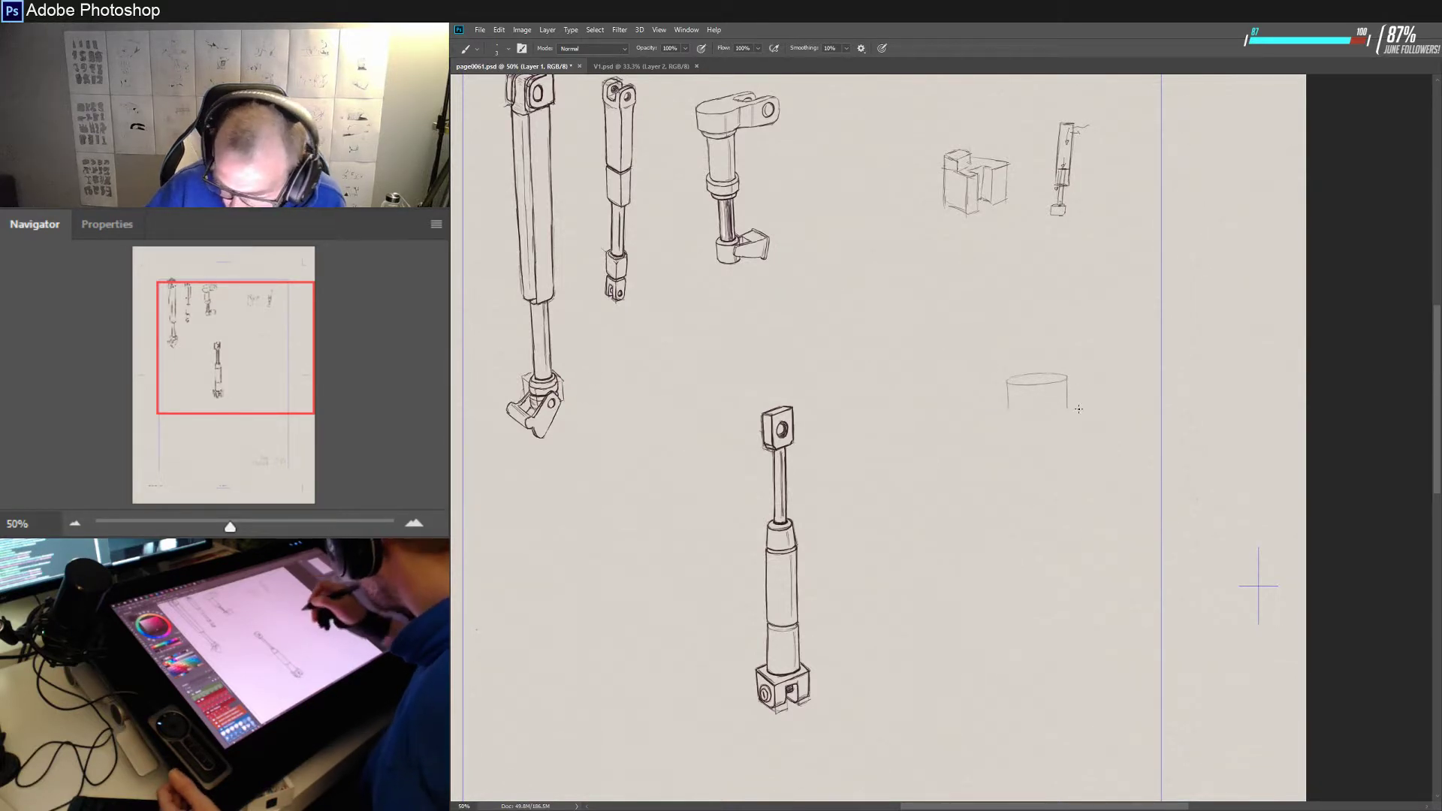
pyautogui.moveTo(1027, 414); pyautogui.dragTo(1056, 411)
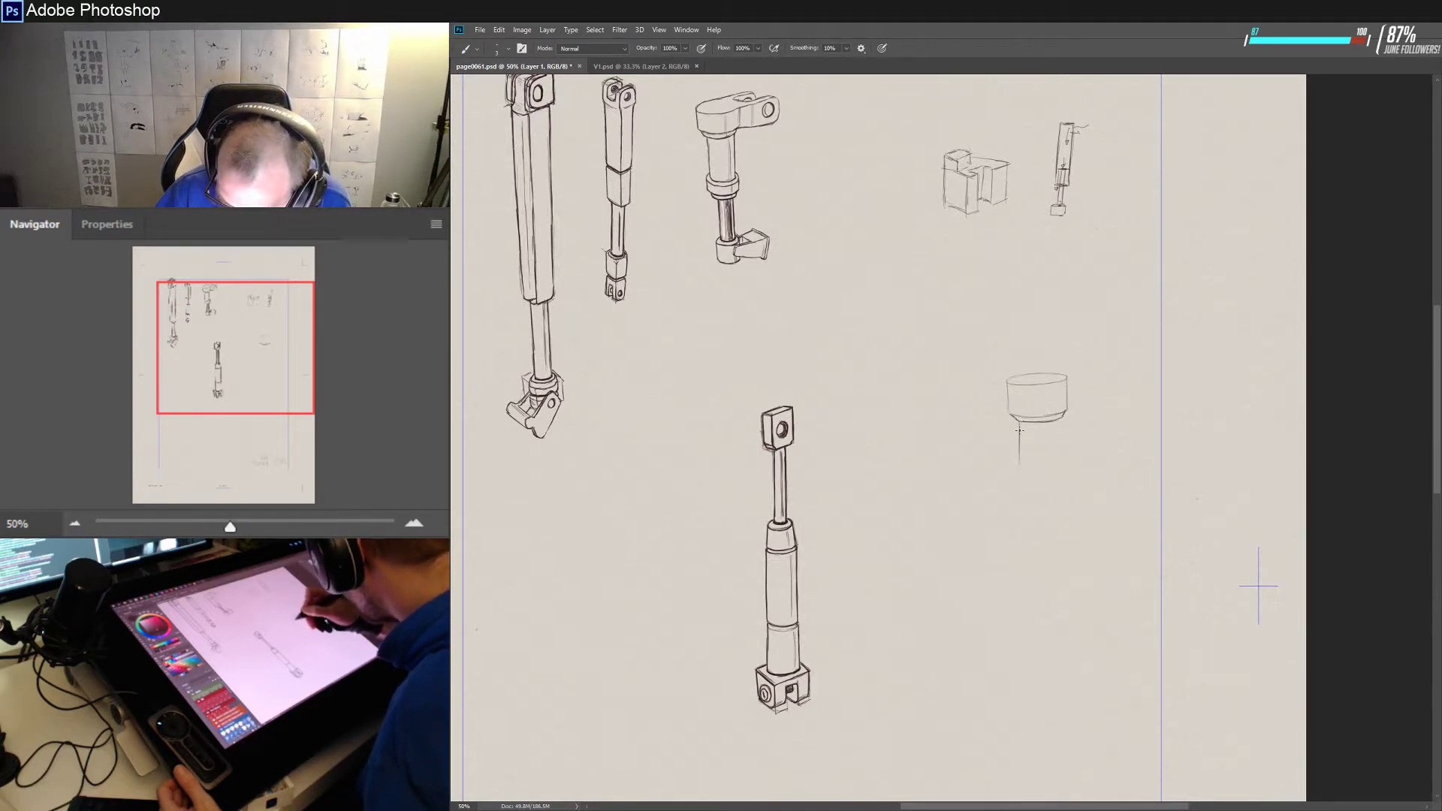
# - Draw a narrower cylindrical barrel below the fifth piston's head and finish it with a rounded, flared ring
pyautogui.moveTo(1061, 433); pyautogui.dragTo(1059, 474)
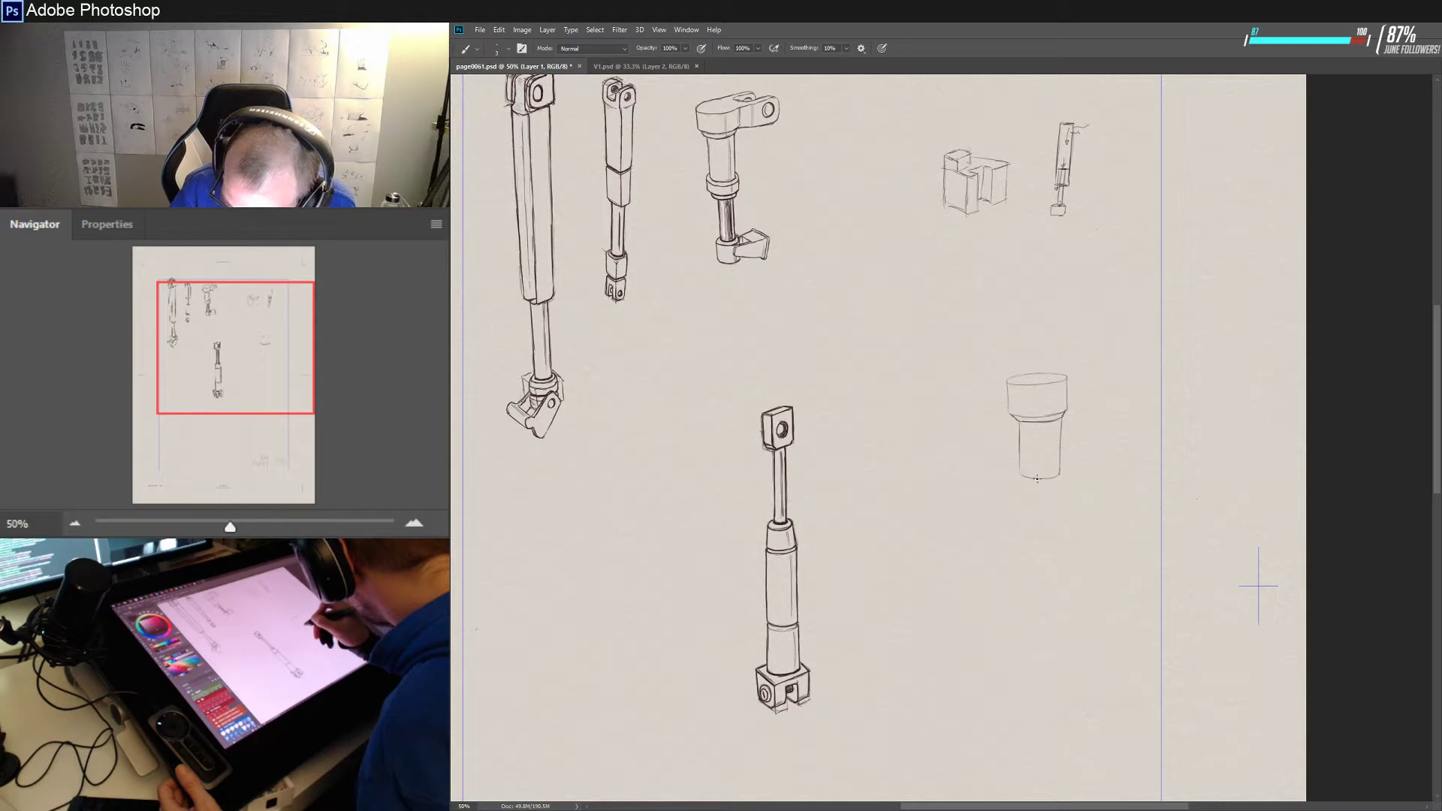
pyautogui.moveTo(1037, 478); pyautogui.dragTo(1059, 474)
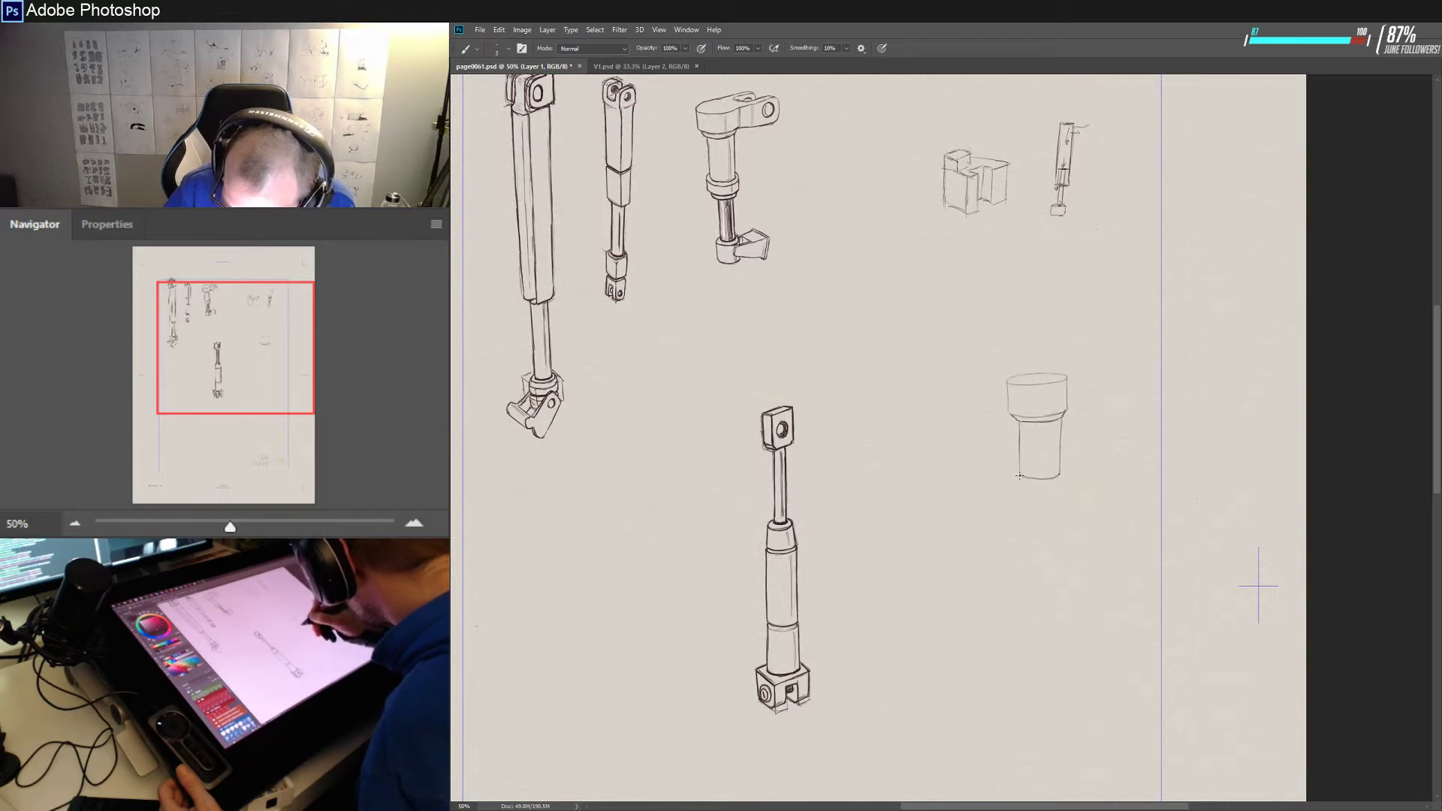
pyautogui.moveTo(1018, 476); pyautogui.dragTo(1061, 474)
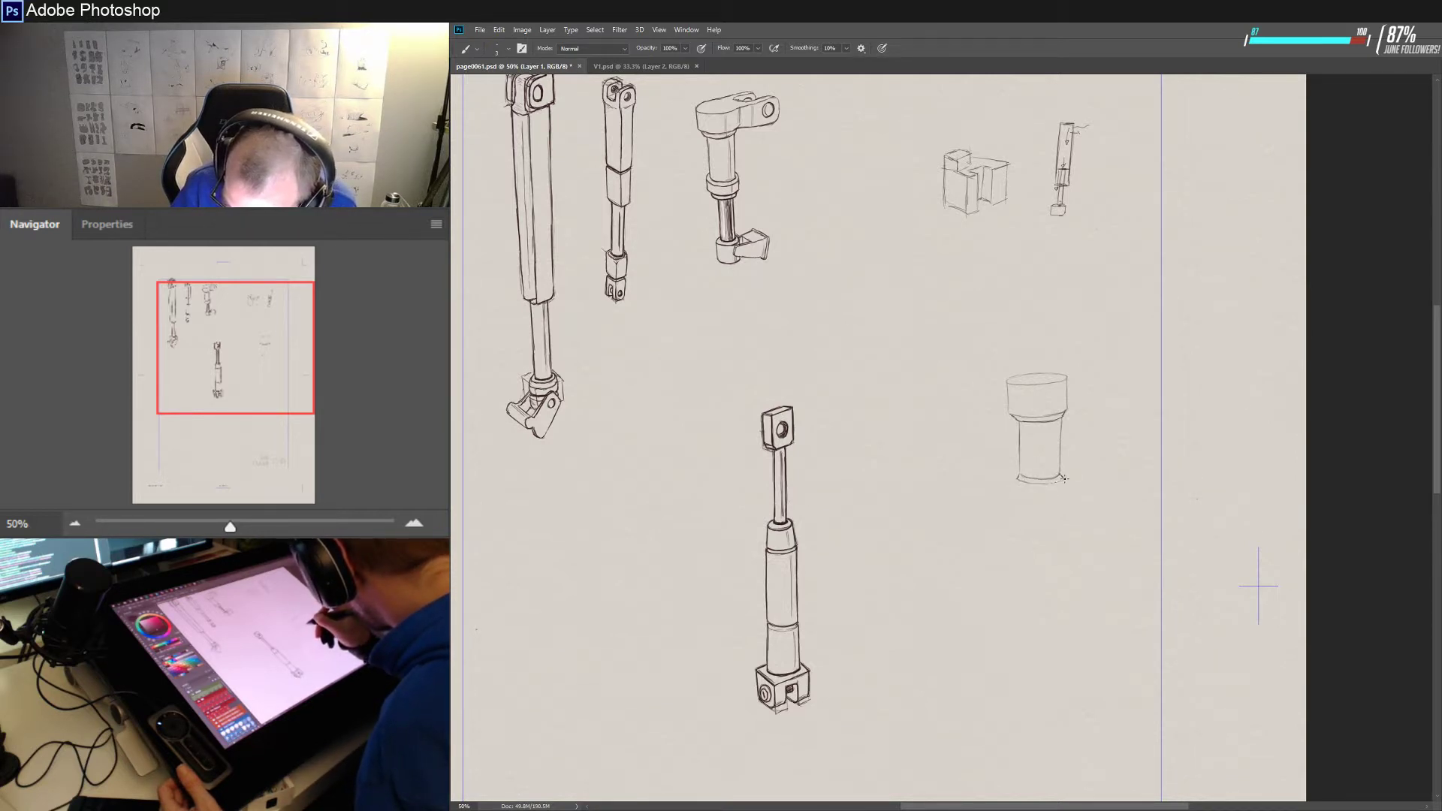
pyautogui.moveTo(1046, 485); pyautogui.dragTo(1062, 480)
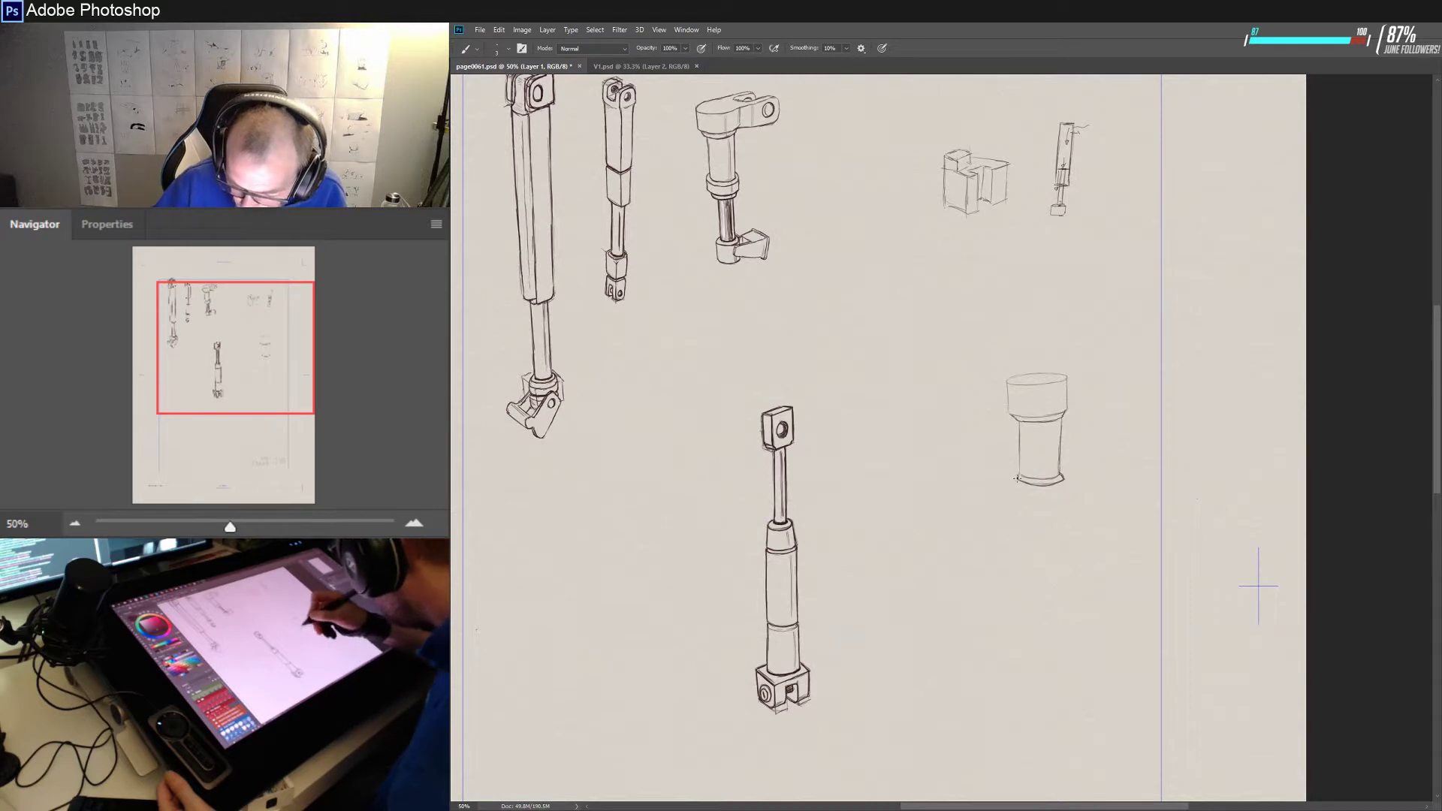
pyautogui.moveTo(1017, 482); pyautogui.dragTo(1017, 488)
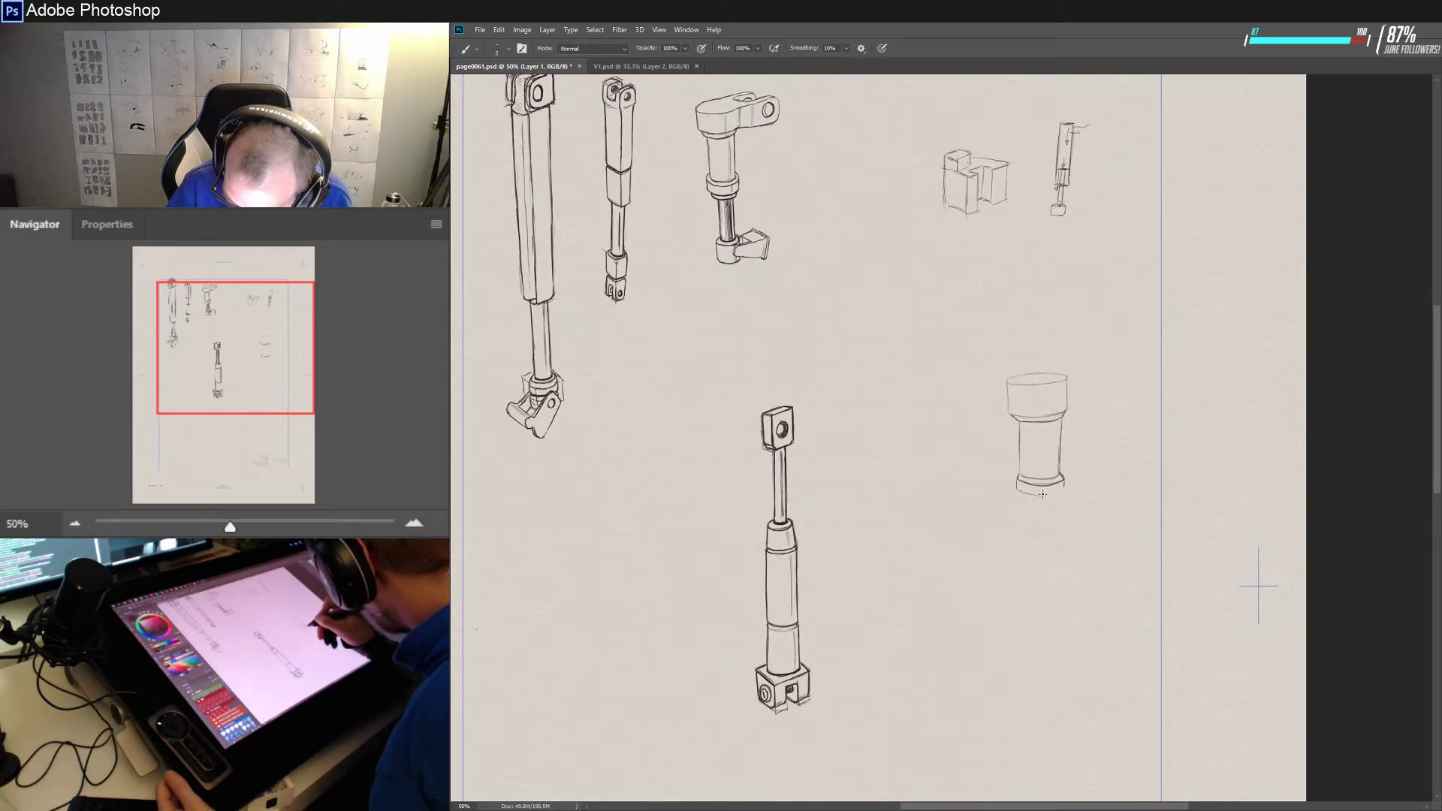
pyautogui.moveTo(1029, 492); pyautogui.dragTo(1059, 490)
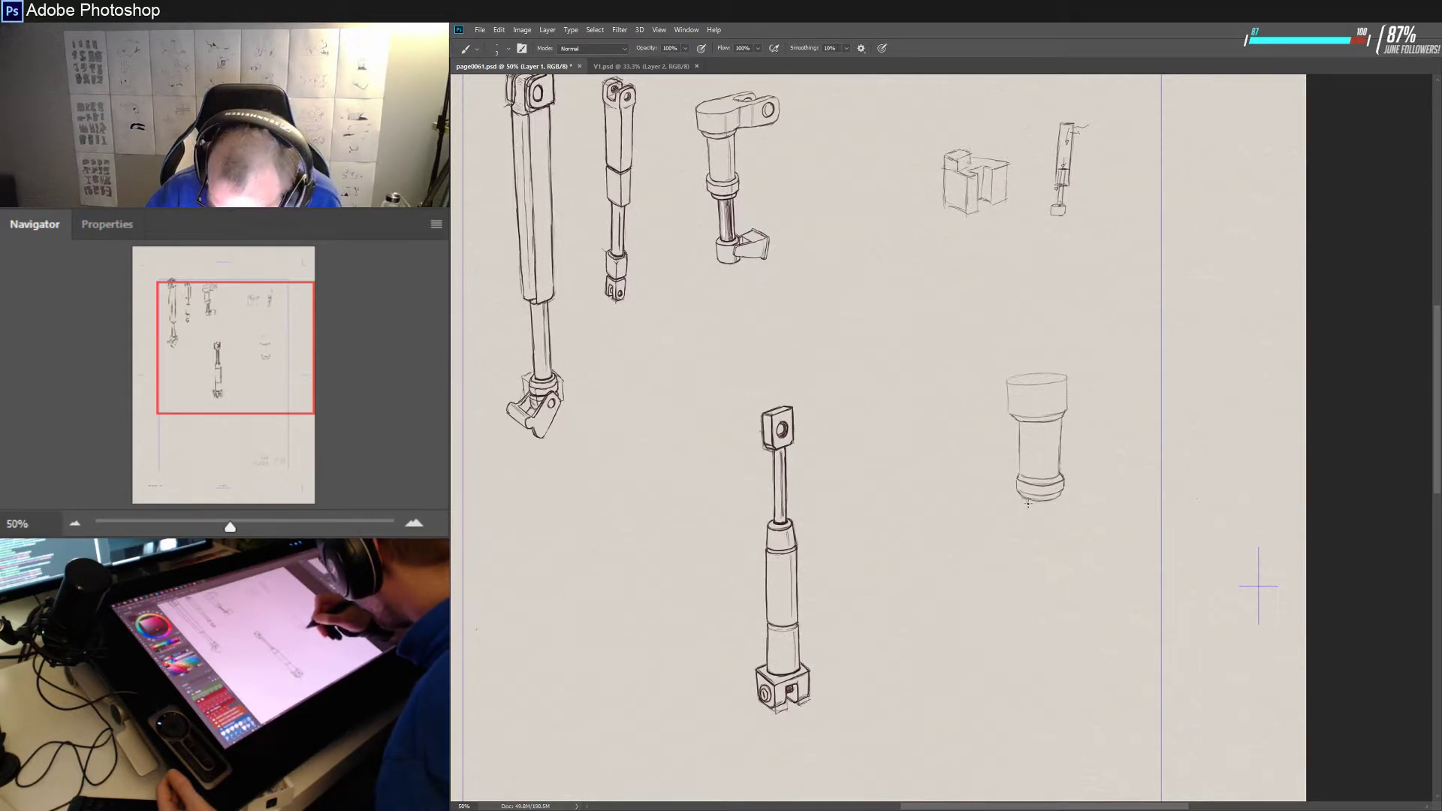
# - Draw a narrower rod under the fifth piston's ring, ending in a wider, short cylindrical cap
pyautogui.moveTo(1027, 500); pyautogui.dragTo(1027, 553)
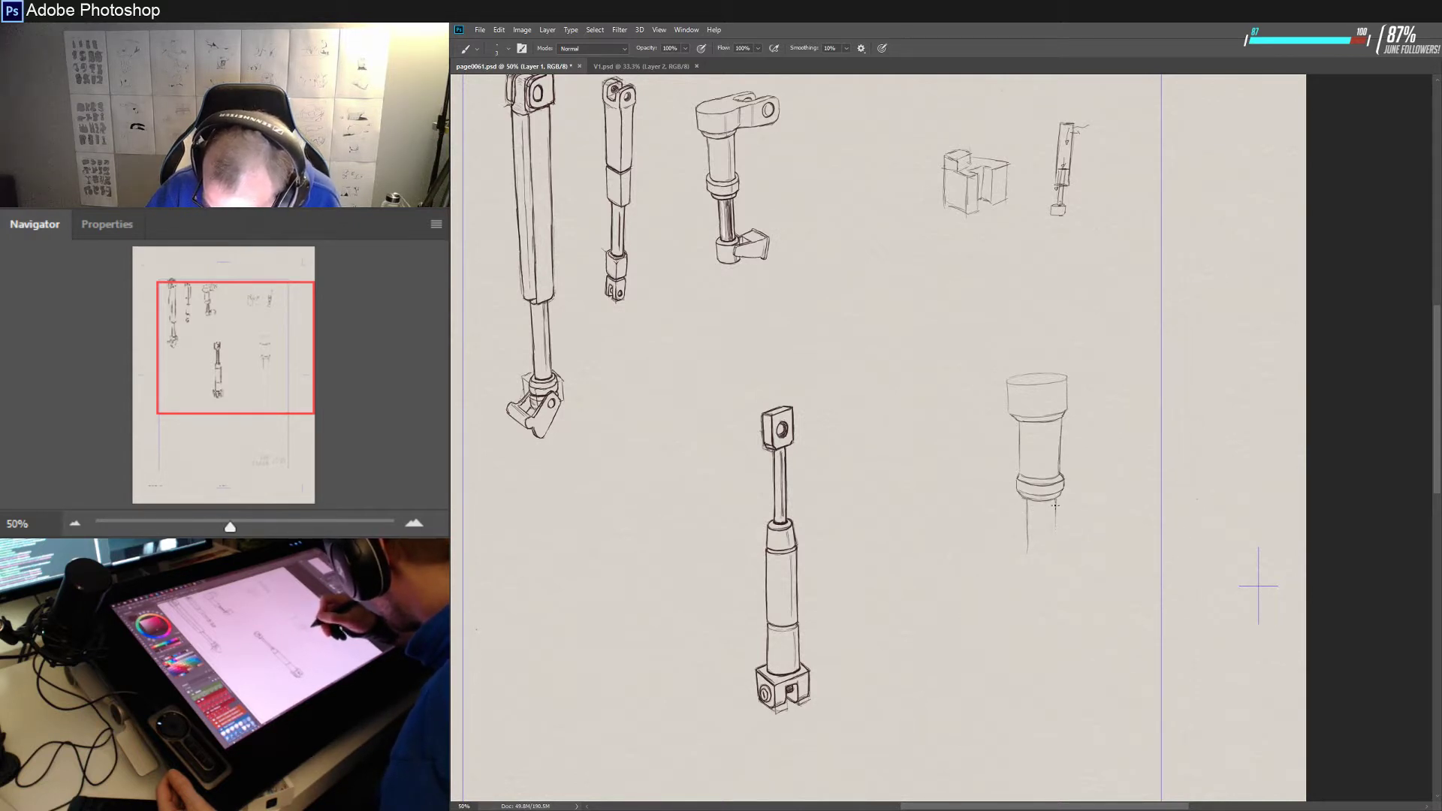
pyautogui.moveTo(1055, 507); pyautogui.dragTo(1055, 545)
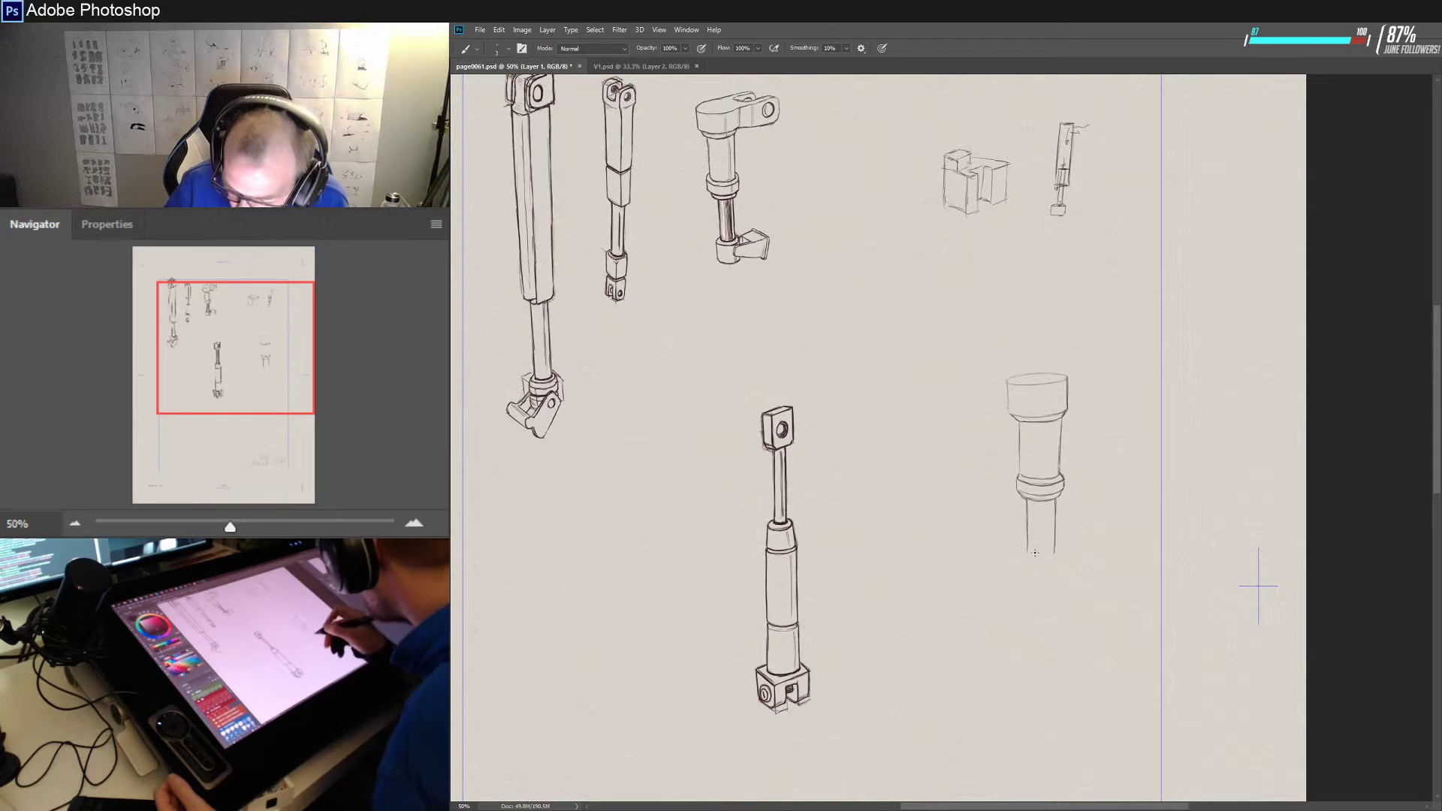
pyautogui.moveTo(1032, 557); pyautogui.dragTo(1054, 555)
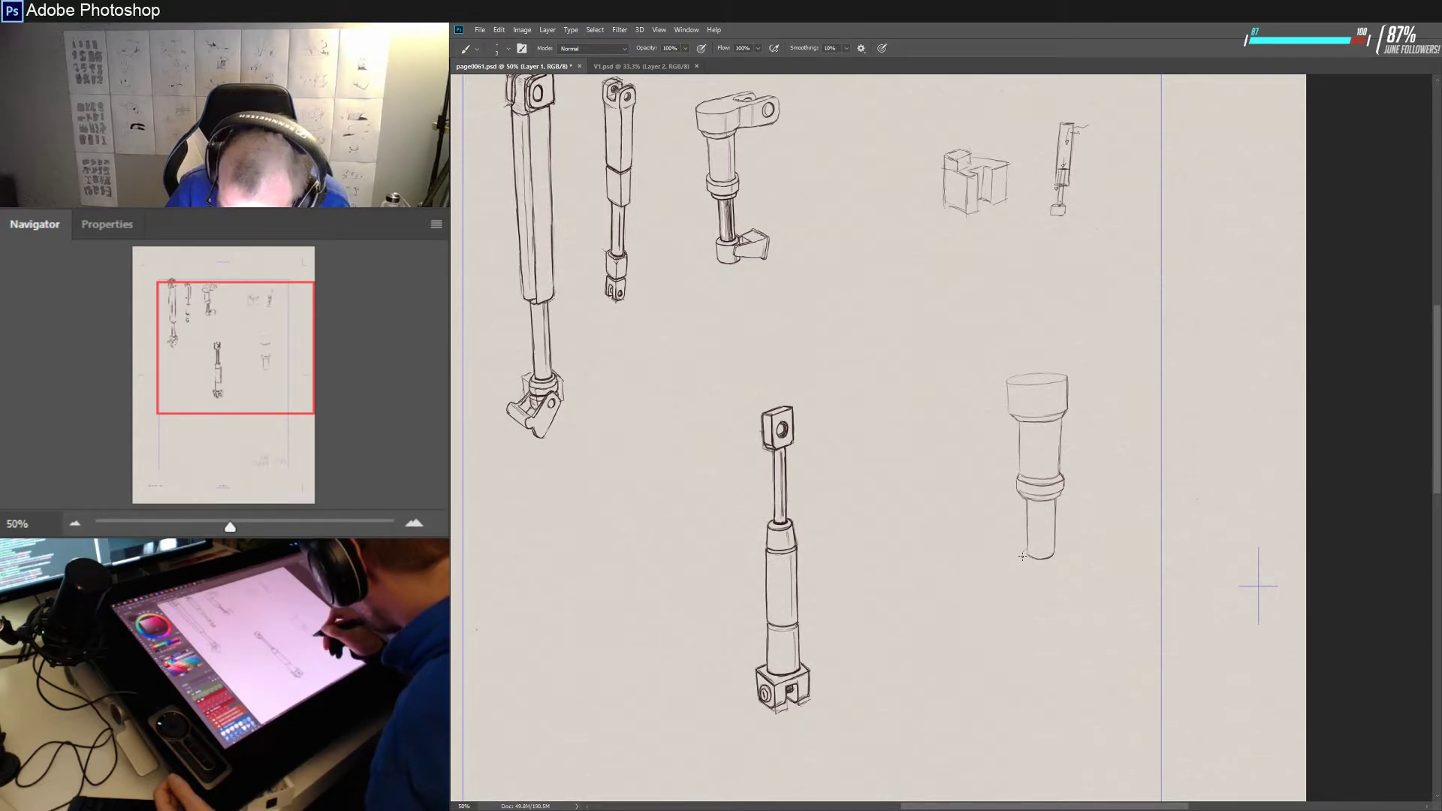
pyautogui.moveTo(1027, 551); pyautogui.dragTo(1029, 562)
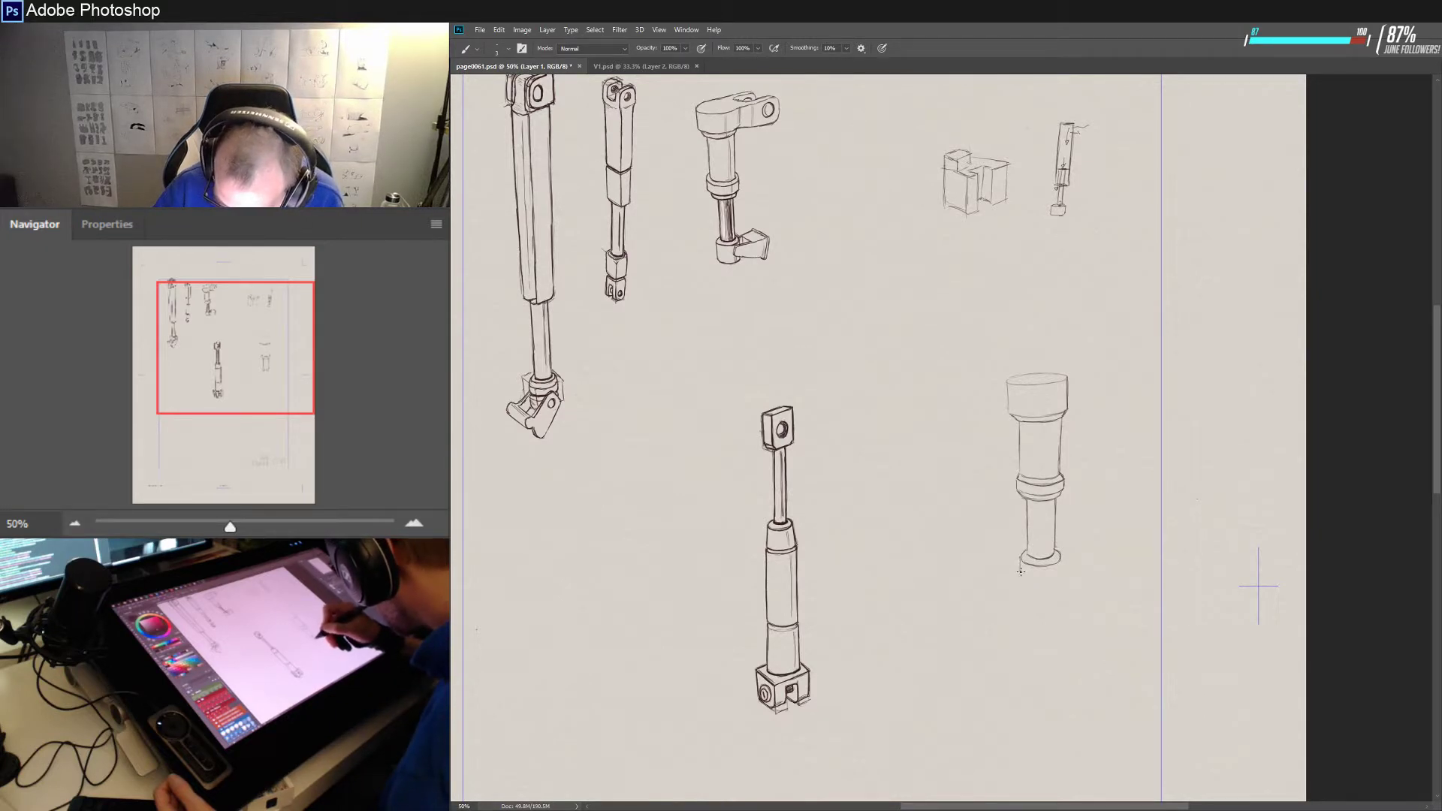
pyautogui.moveTo(1020, 560)
pyautogui.mouseDown()
pyautogui.moveTo(1020, 578)
pyautogui.moveTo(1060, 581)
pyautogui.mouseUp()
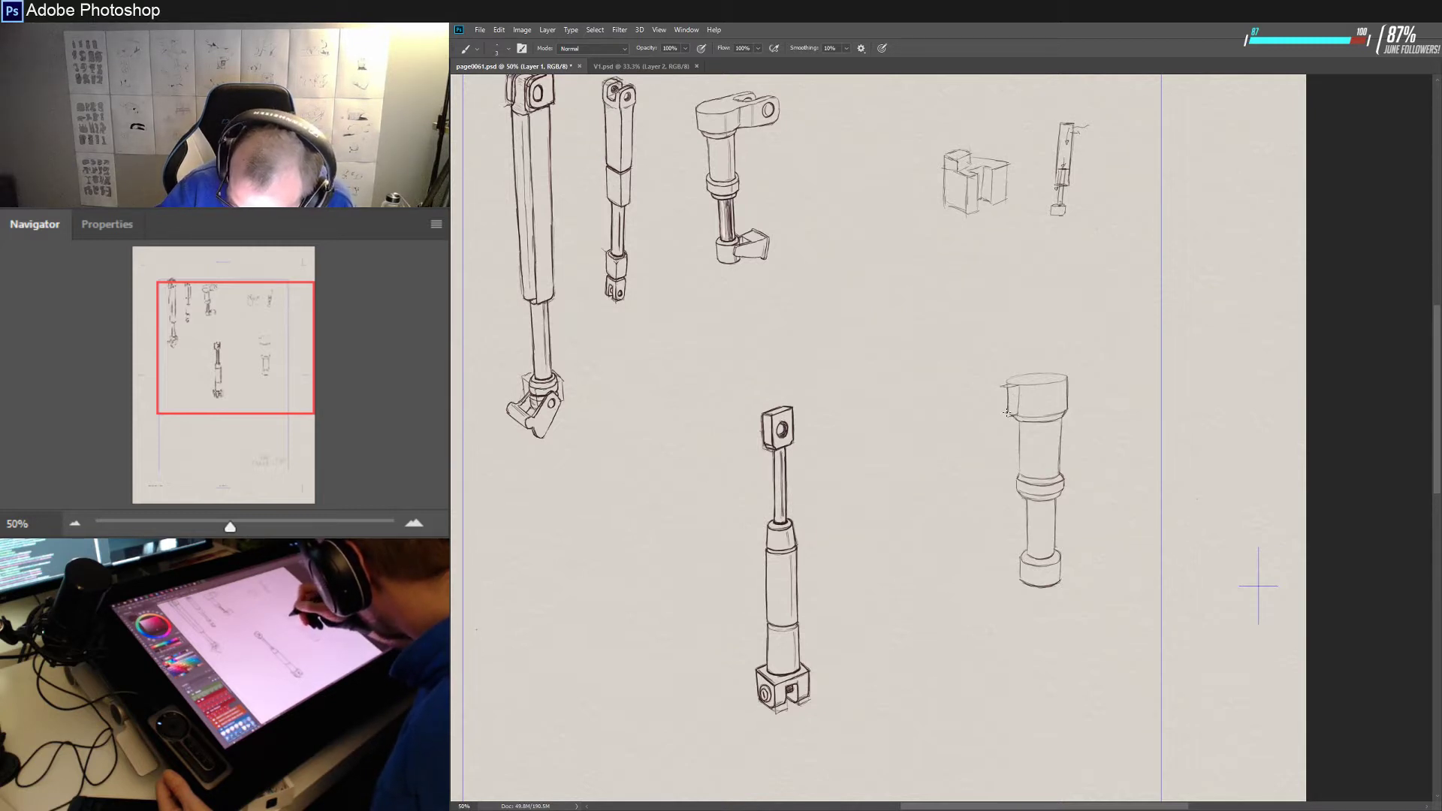
# - Add a small block to the left of the fifth piston's head, a narrow upright slot on its barrel and a thin plate along the barrel's left side
pyautogui.moveTo(1007, 420); pyautogui.dragTo(1005, 392)
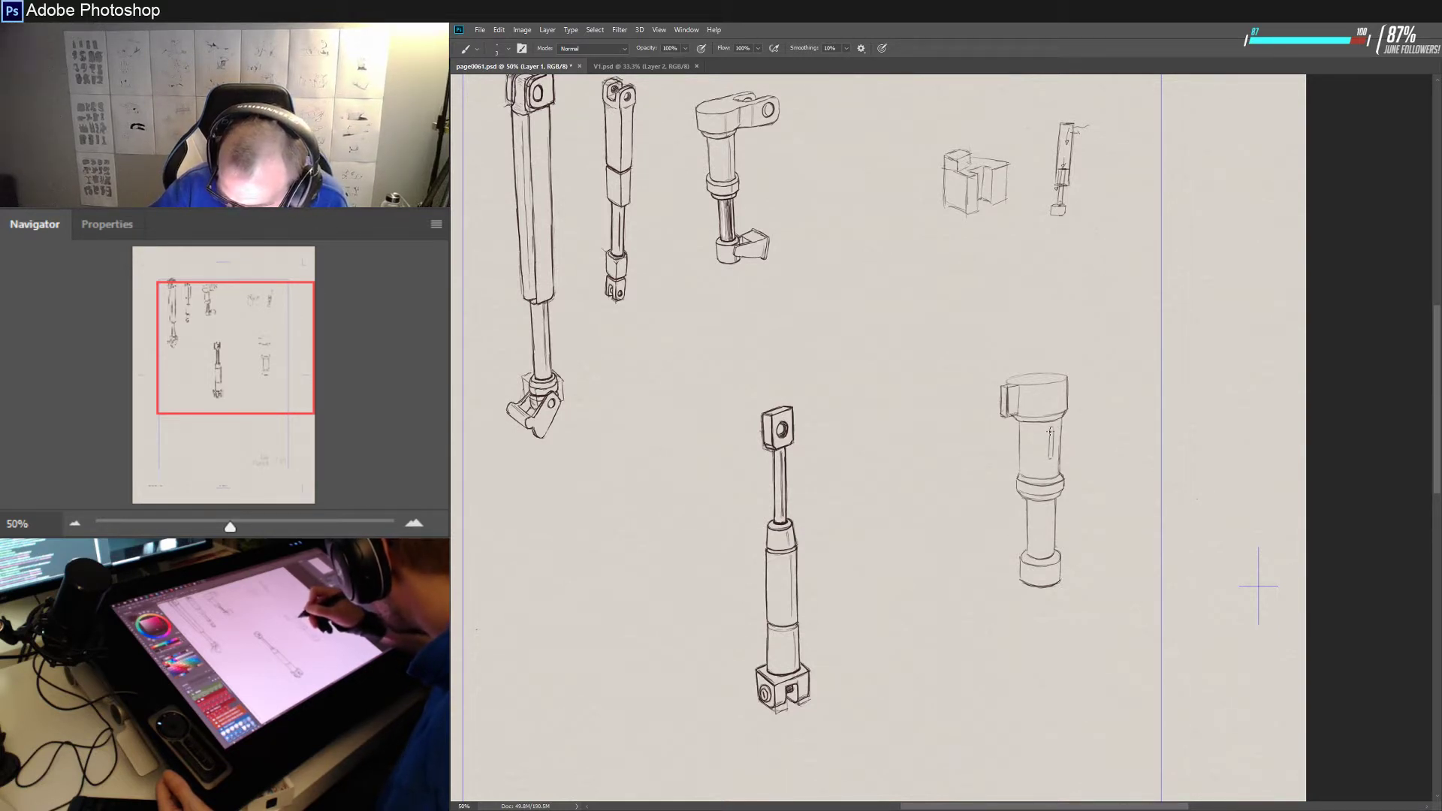
pyautogui.moveTo(1050, 432)
pyautogui.mouseDown()
pyautogui.moveTo(1050, 458)
pyautogui.moveTo(1054, 428)
pyautogui.mouseUp()
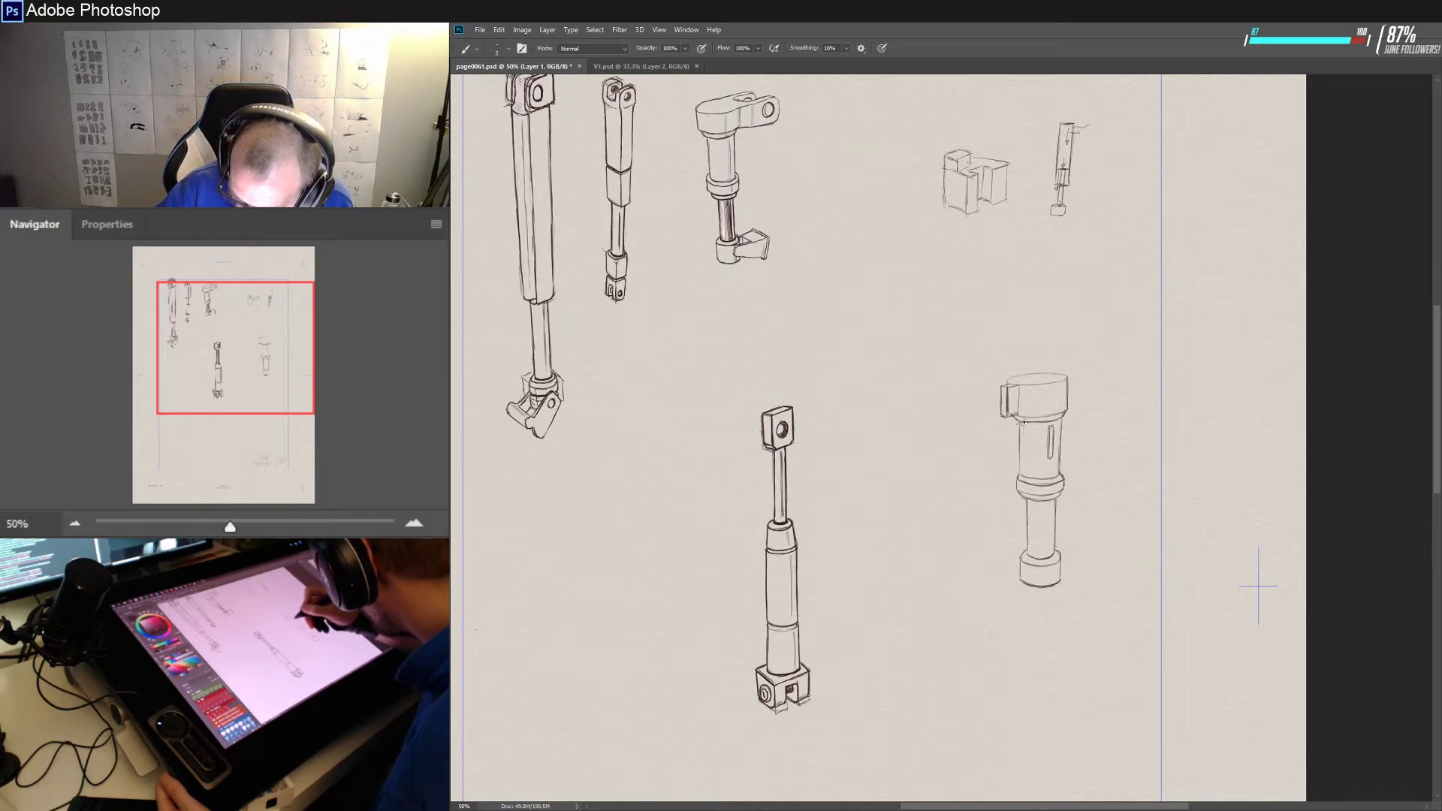
pyautogui.moveTo(1022, 430); pyautogui.dragTo(1021, 470)
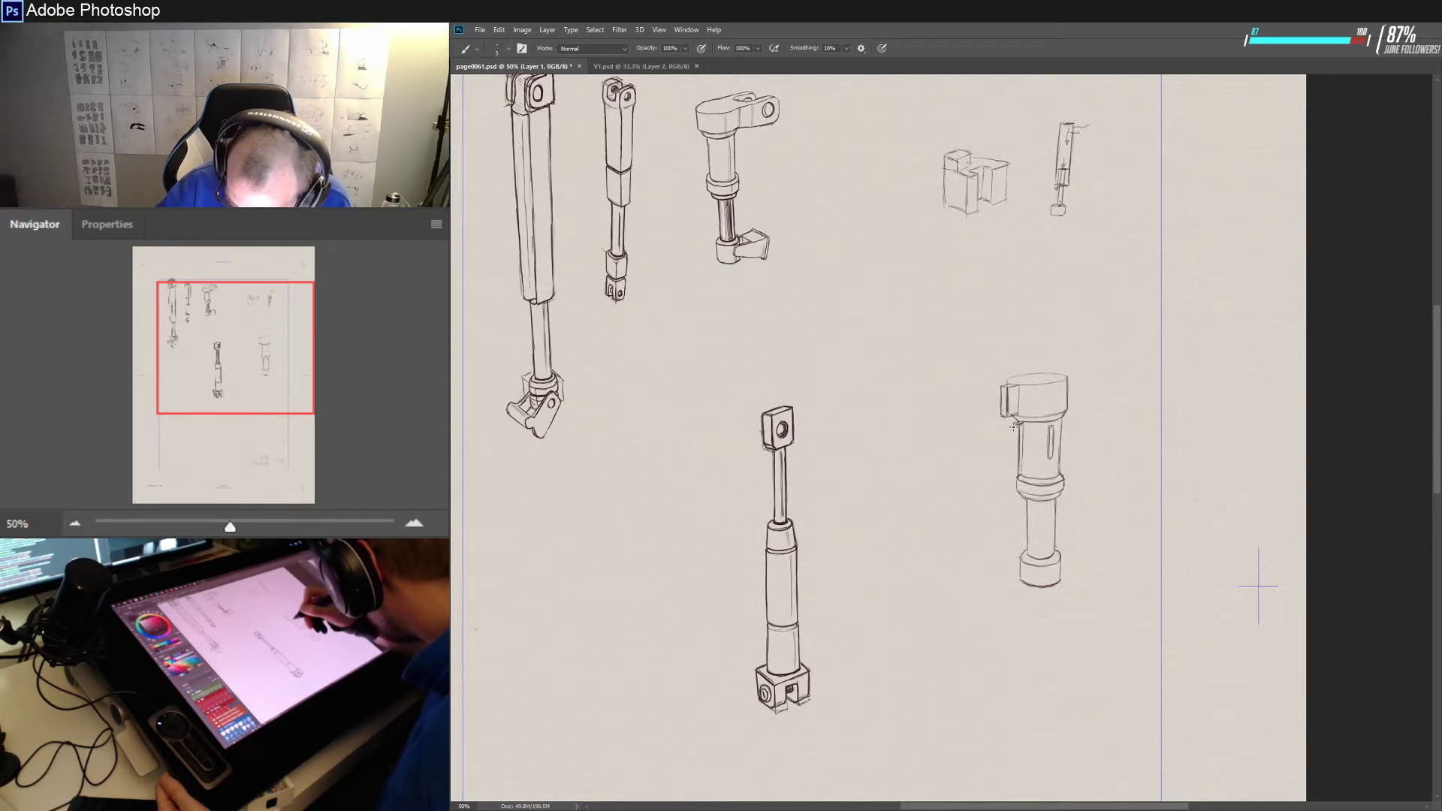
pyautogui.moveTo(1019, 426); pyautogui.dragTo(1014, 476)
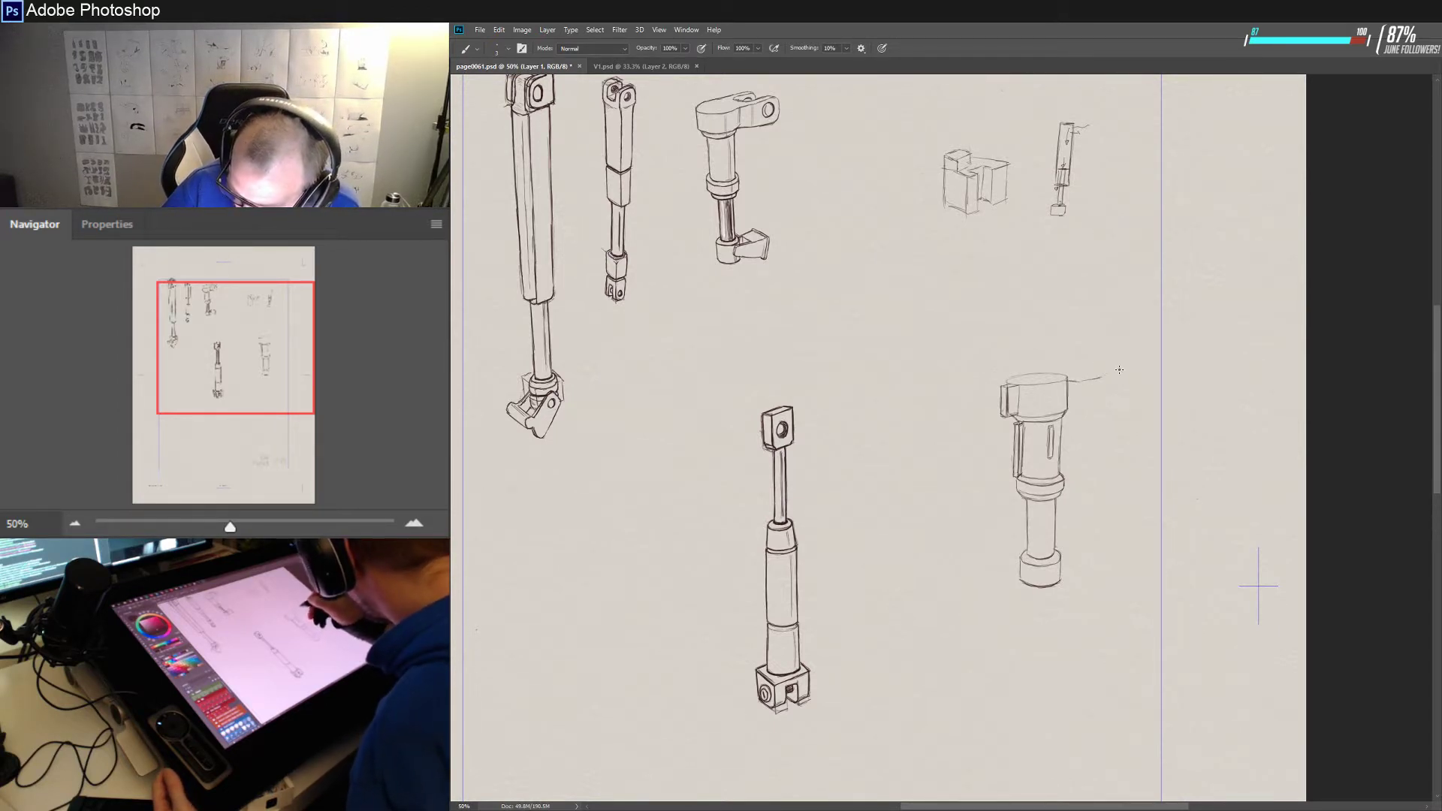
# - Add a boxy, two-pronged bracket to the right of the fifth piston's head and darken the outlines of the head and bracket
pyautogui.moveTo(1078, 391); pyautogui.dragTo(1078, 407)
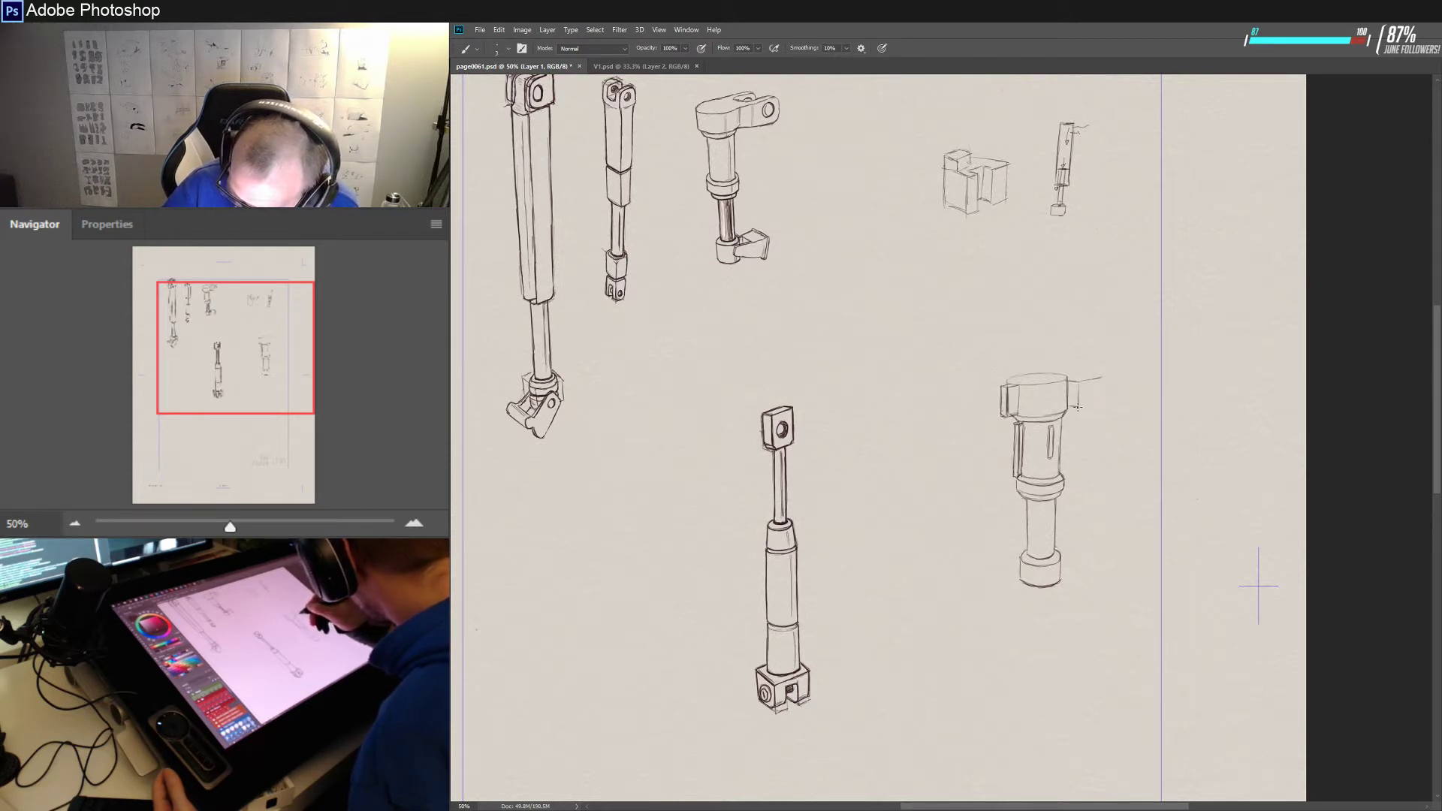
pyautogui.moveTo(1081, 406)
pyautogui.mouseDown()
pyautogui.moveTo(1121, 379)
pyautogui.moveTo(1102, 404)
pyautogui.mouseUp()
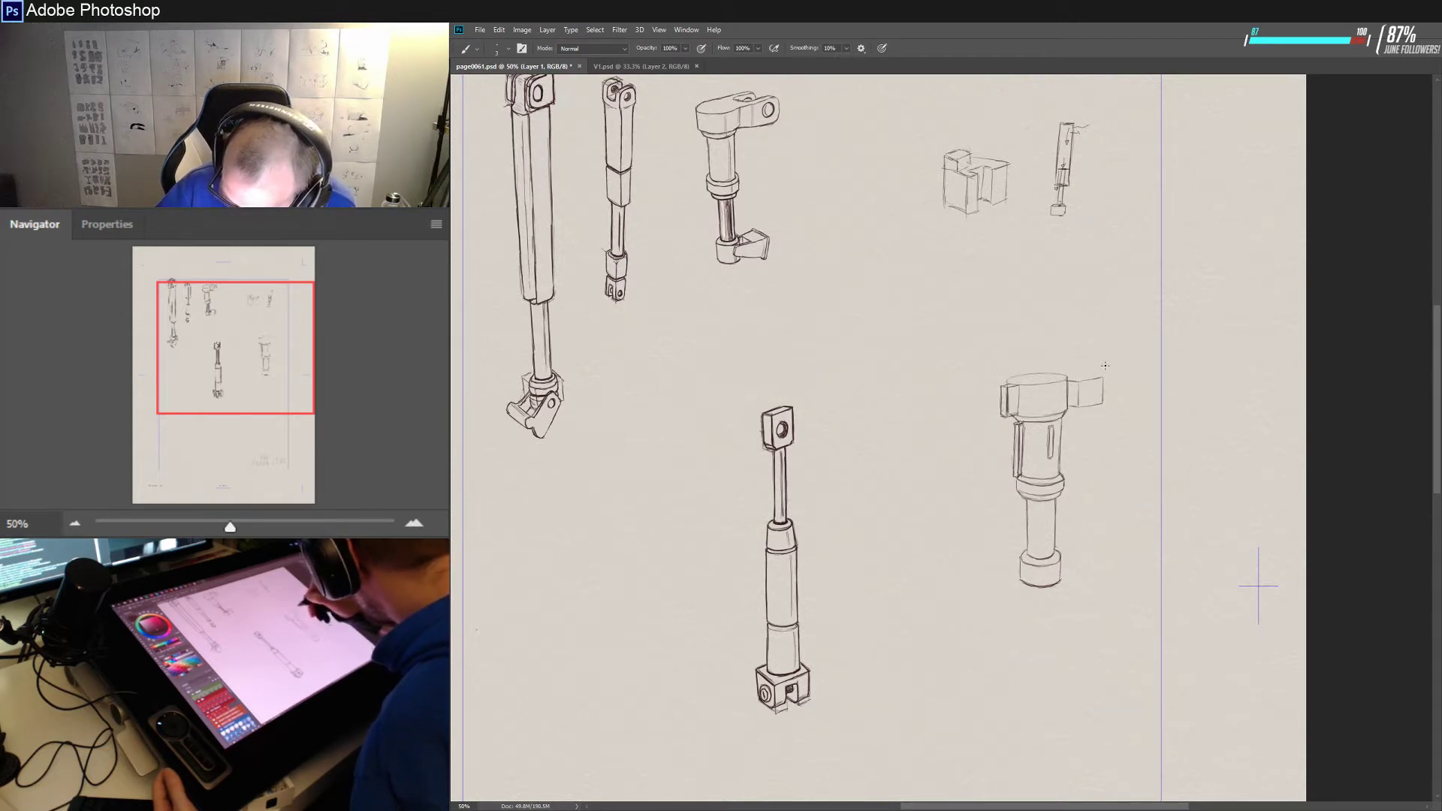
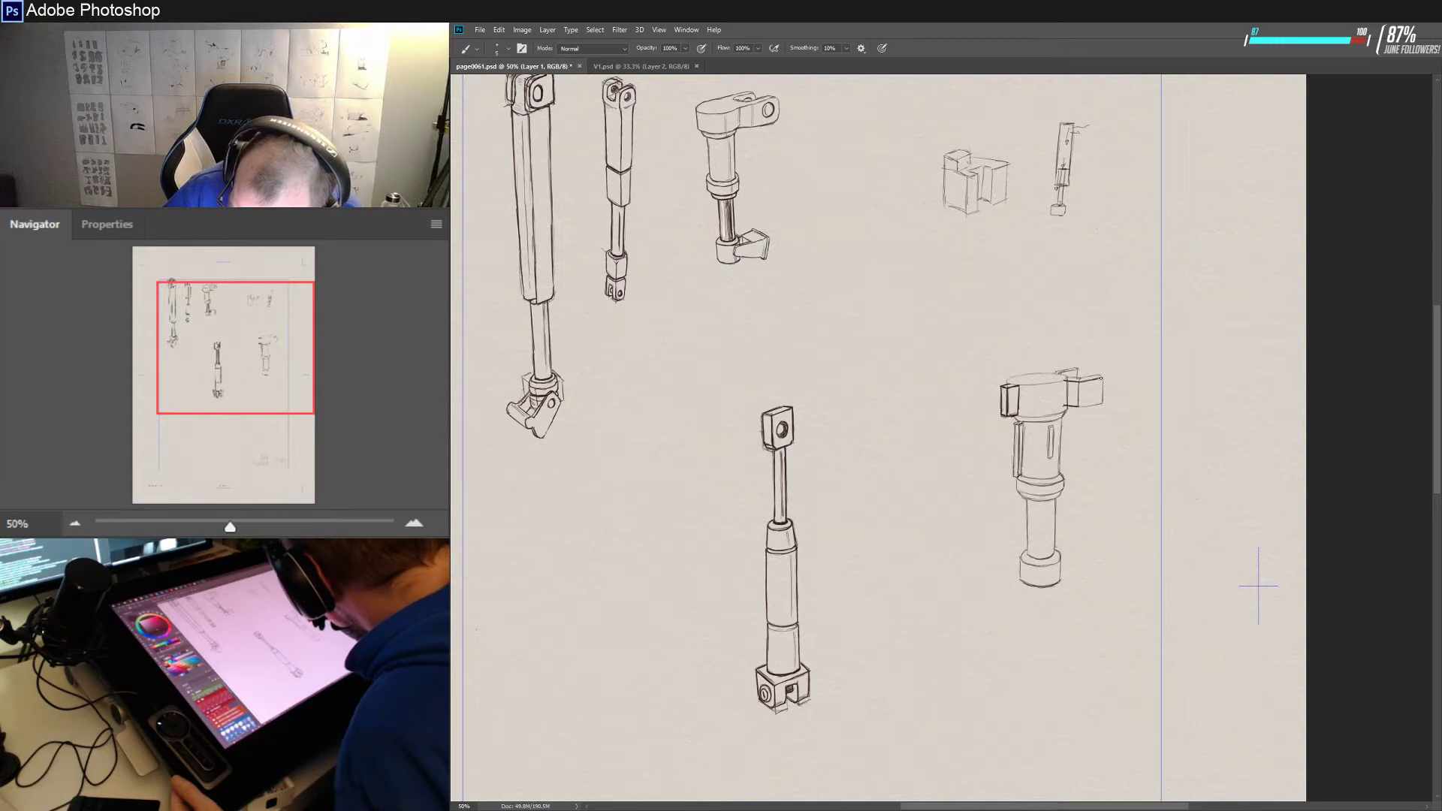
pyautogui.moveTo(1076, 406); pyautogui.dragTo(1095, 404)
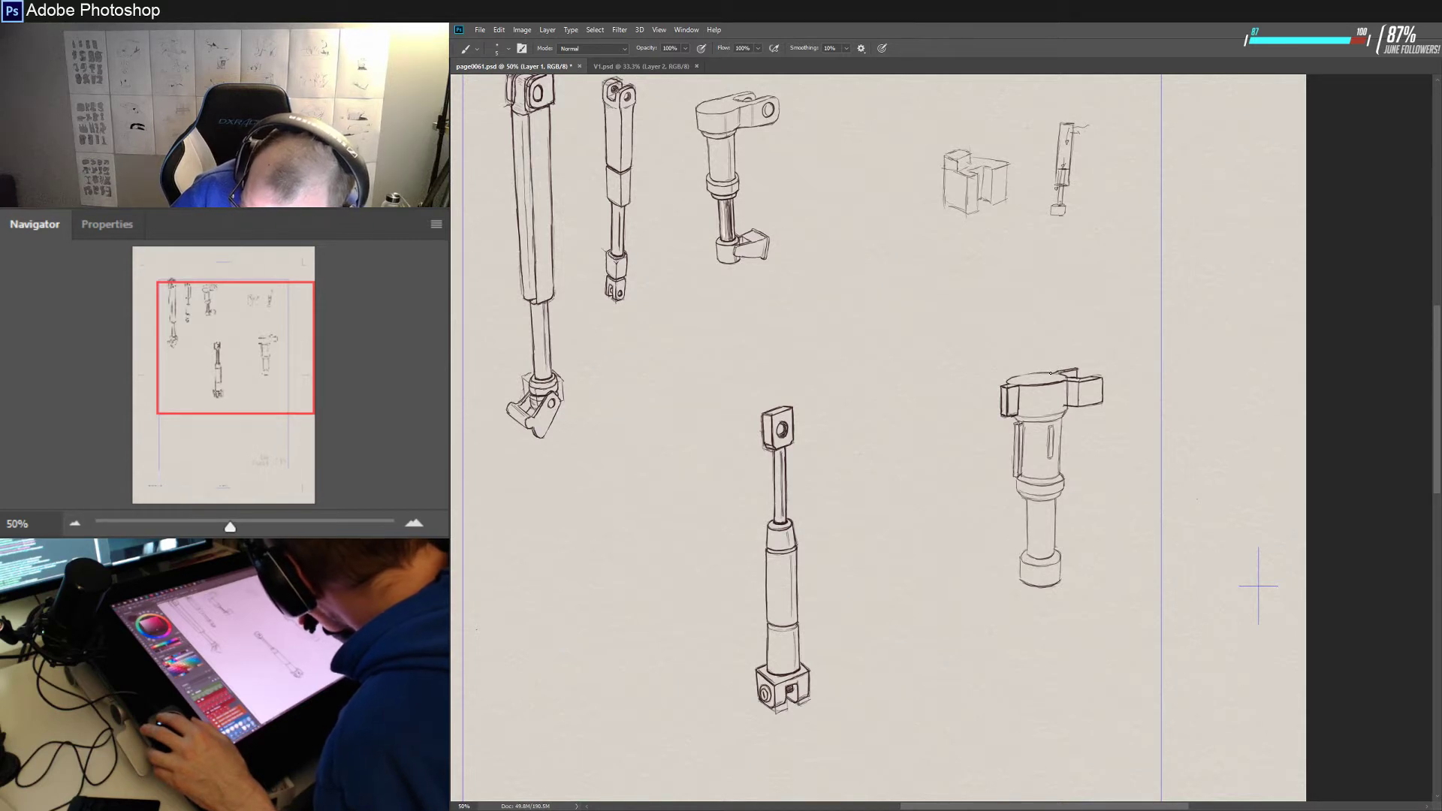
pyautogui.moveTo(1029, 373); pyautogui.dragTo(1053, 373)
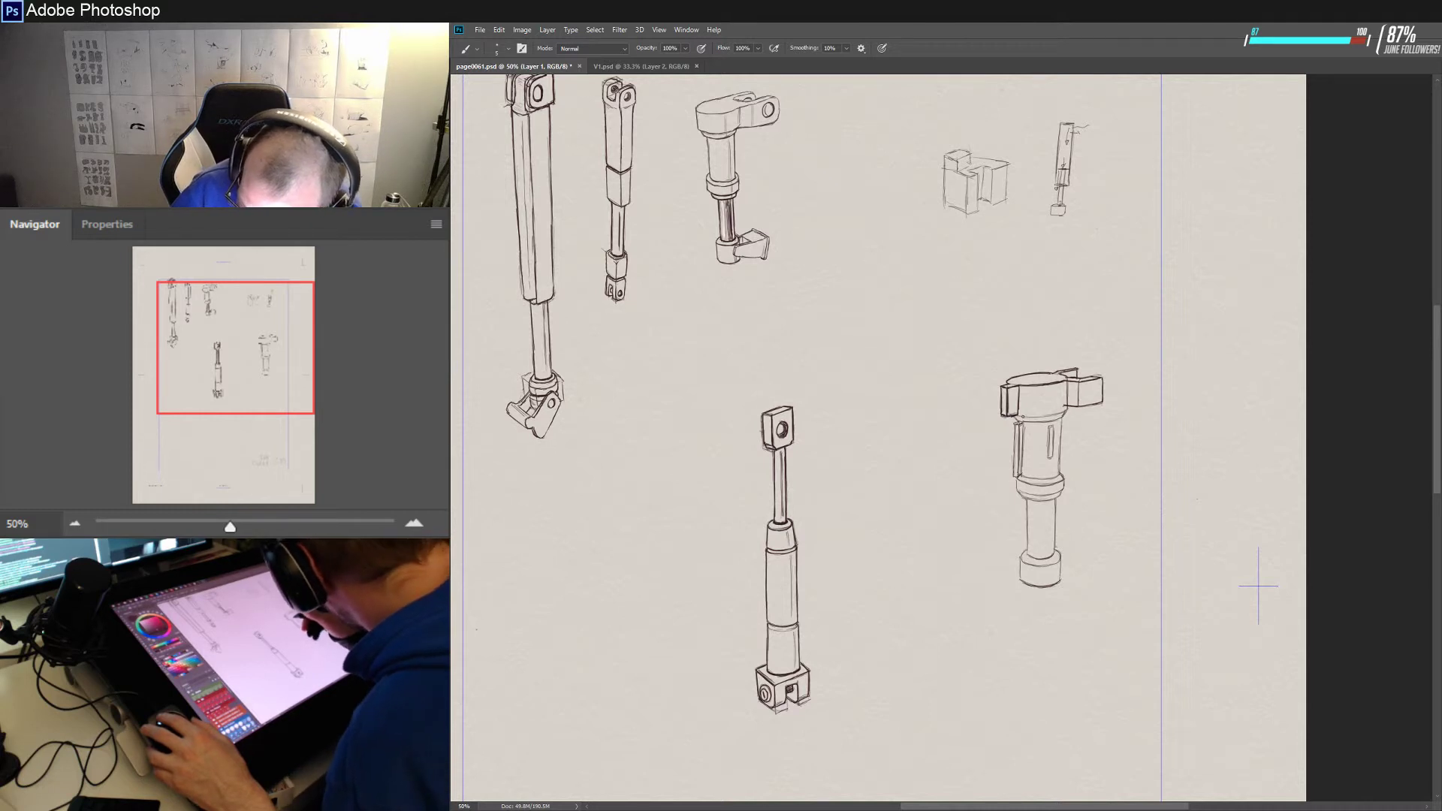
pyautogui.moveTo(1030, 417); pyautogui.dragTo(1054, 415)
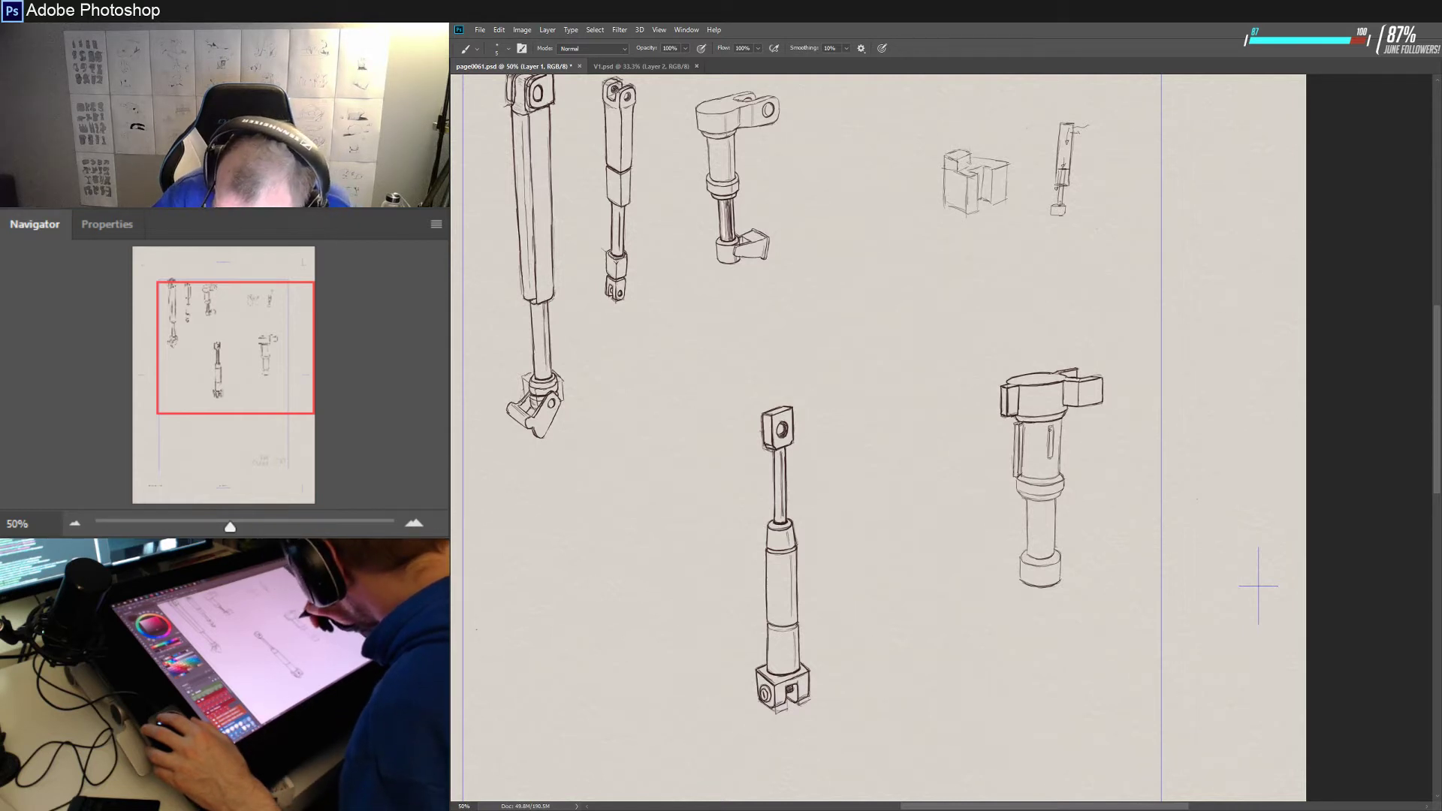
# - Darken the outlines of the fifth piston's barrel, slot, side plate, rounded ring, lower rod and cylindrical end cap
pyautogui.moveTo(1050, 427); pyautogui.dragTo(1051, 450)
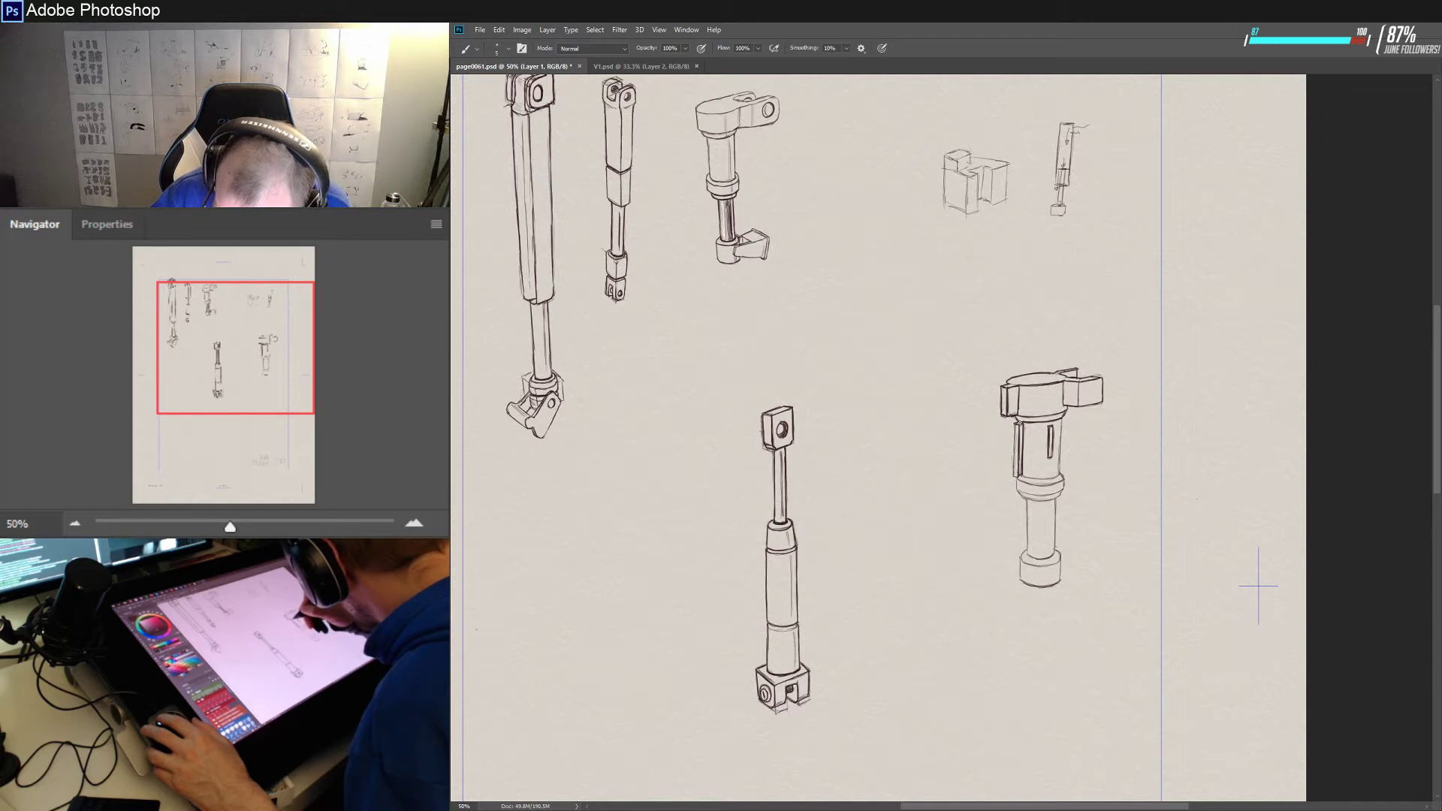
pyautogui.moveTo(1014, 441); pyautogui.dragTo(1014, 464)
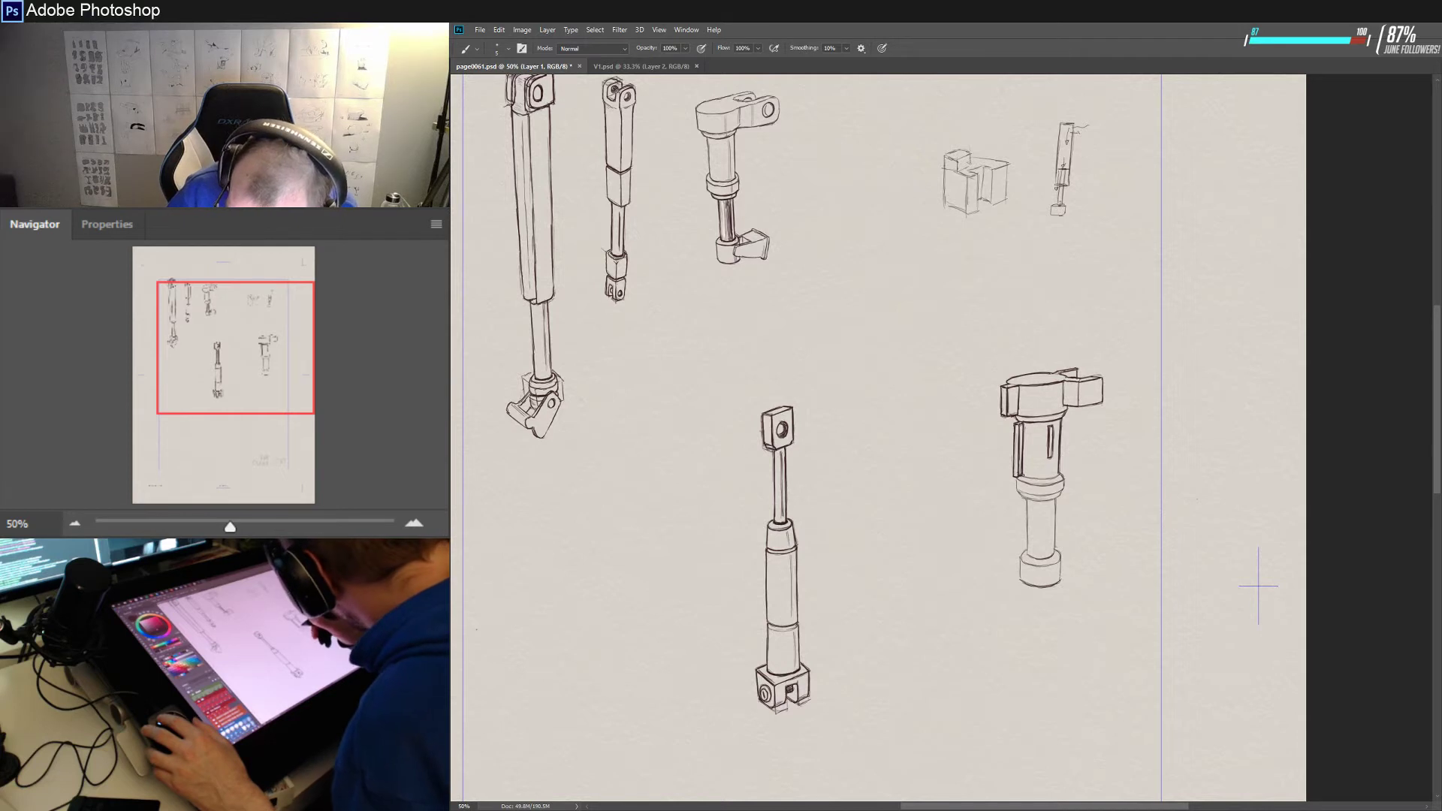
pyautogui.moveTo(1029, 480); pyautogui.dragTo(1060, 475)
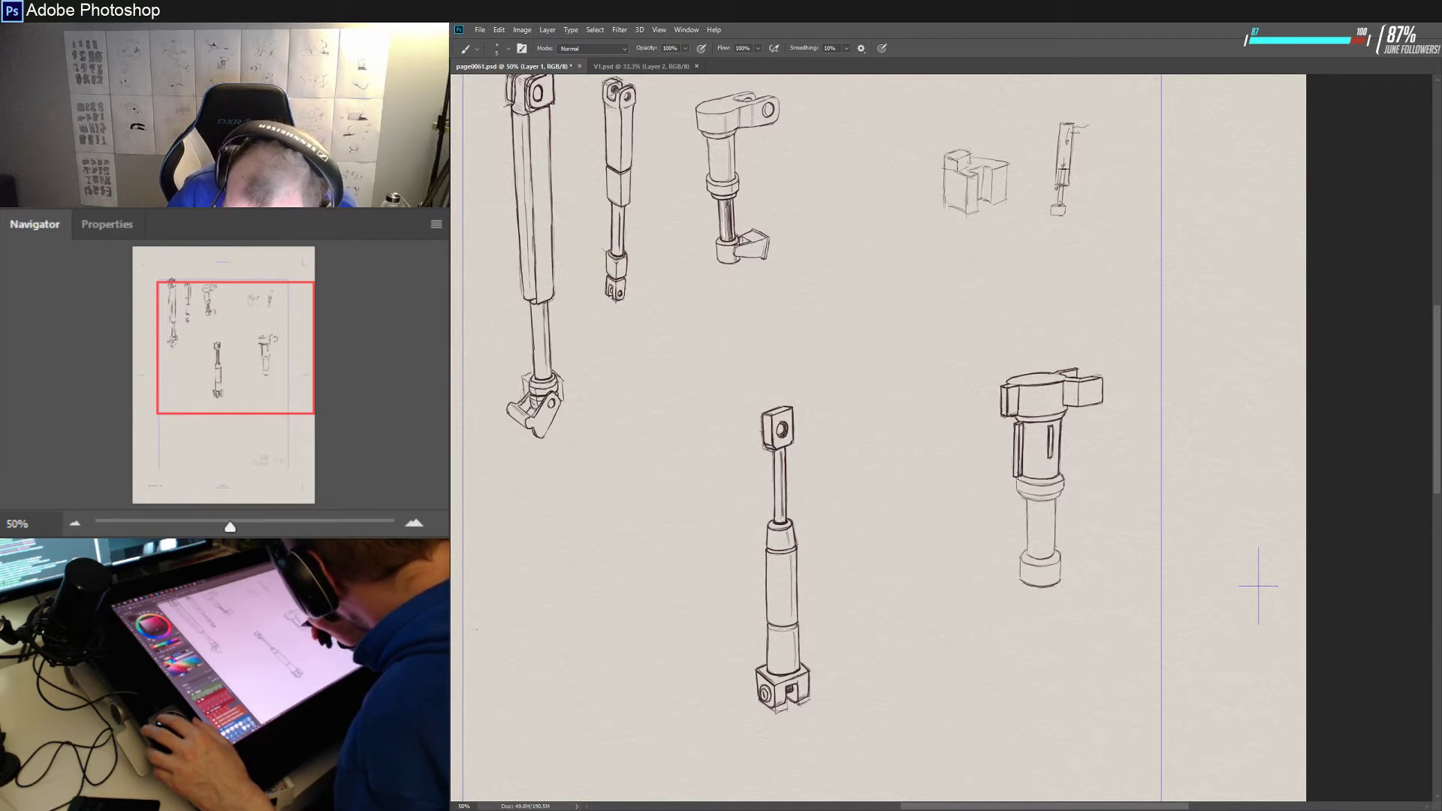
pyautogui.moveTo(1019, 481); pyautogui.dragTo(1059, 484)
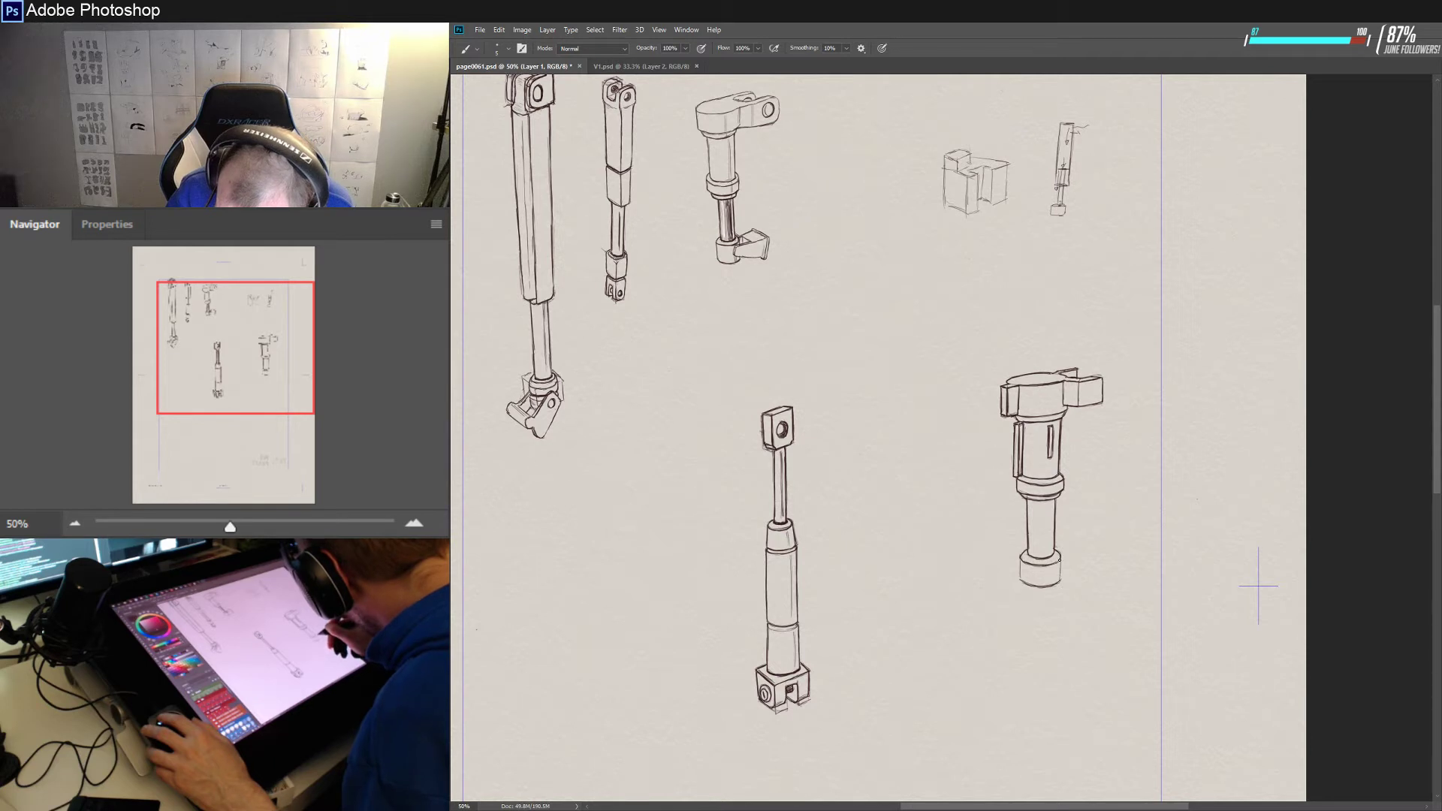
pyautogui.moveTo(1021, 561)
pyautogui.mouseDown()
pyautogui.moveTo(1021, 584)
pyautogui.moveTo(1056, 584)
pyautogui.mouseUp()
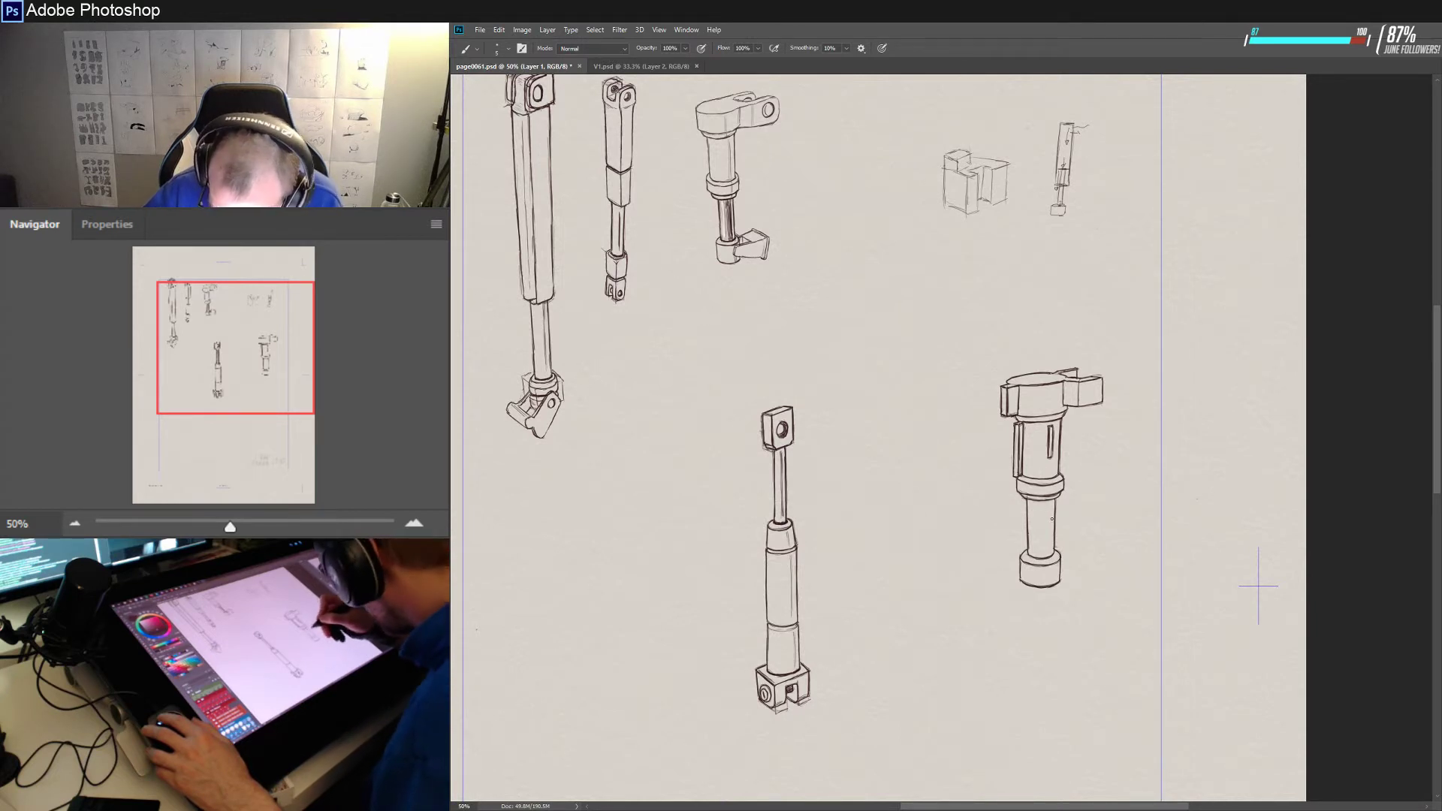
# - Draw a dark vertical accent line along the right side of the fifth piston's lower rod and reinforce the slot on its barrel
pyautogui.moveTo(1049, 505); pyautogui.dragTo(1050, 550)
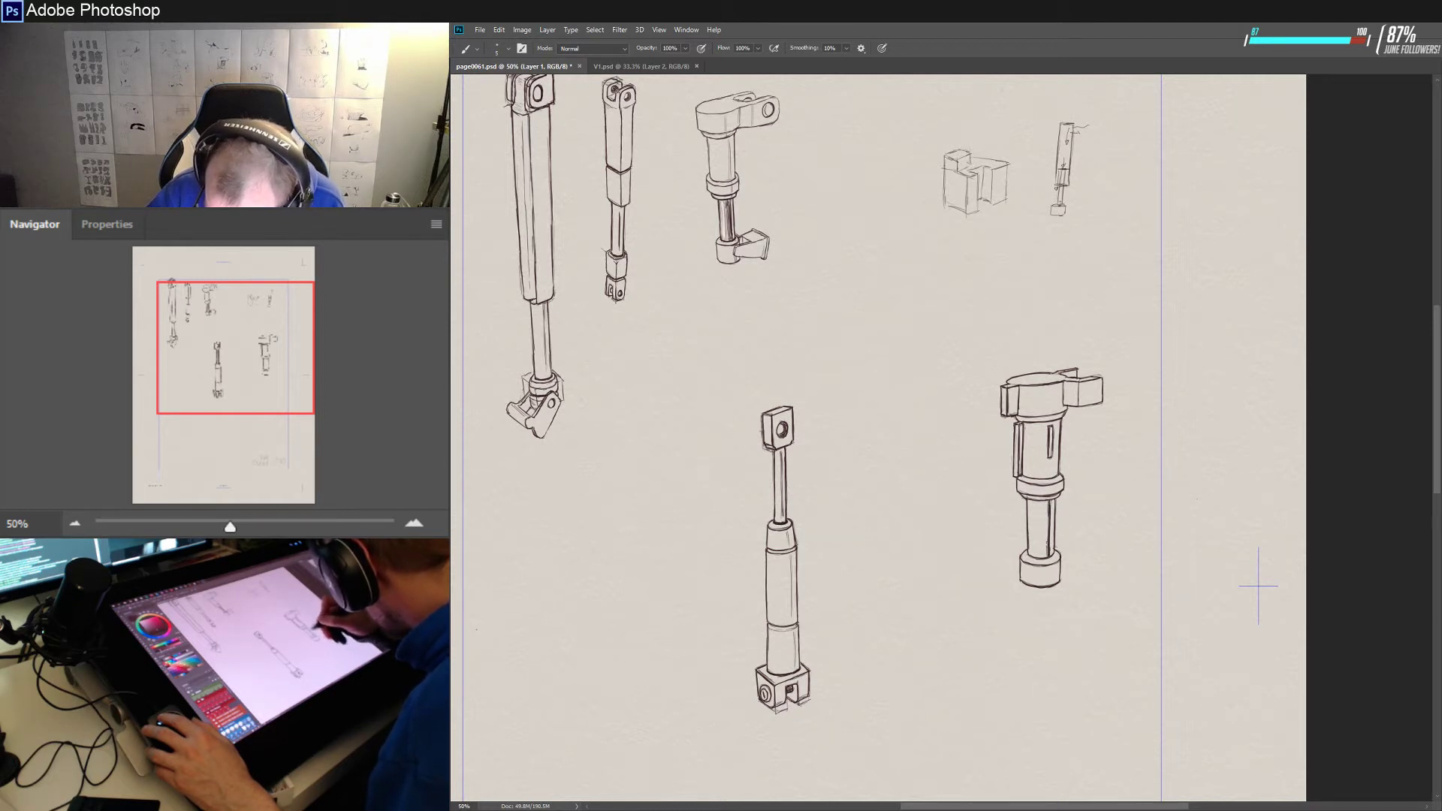
pyautogui.moveTo(1047, 512); pyautogui.dragTo(1048, 536)
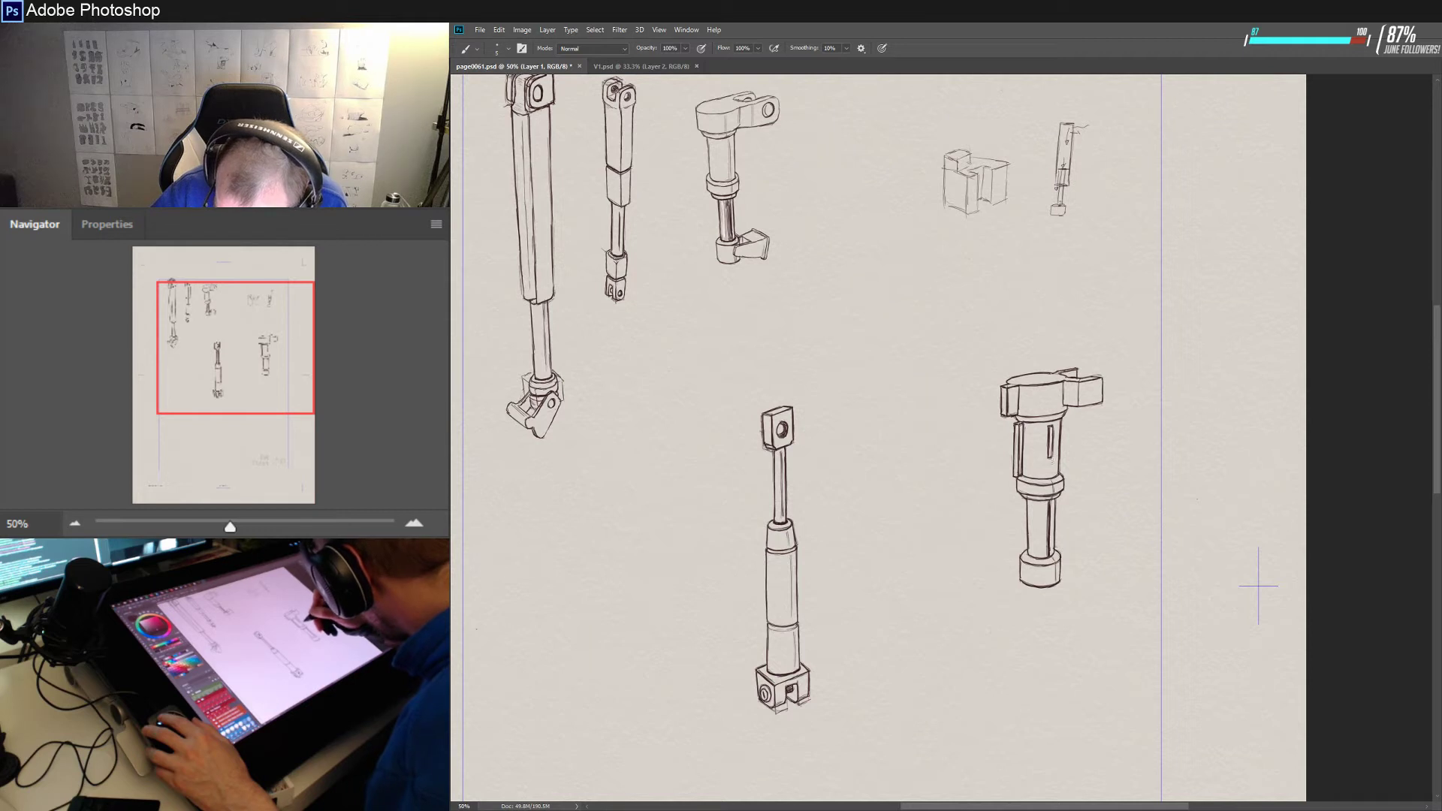
pyautogui.moveTo(1051, 457); pyautogui.dragTo(1053, 478)
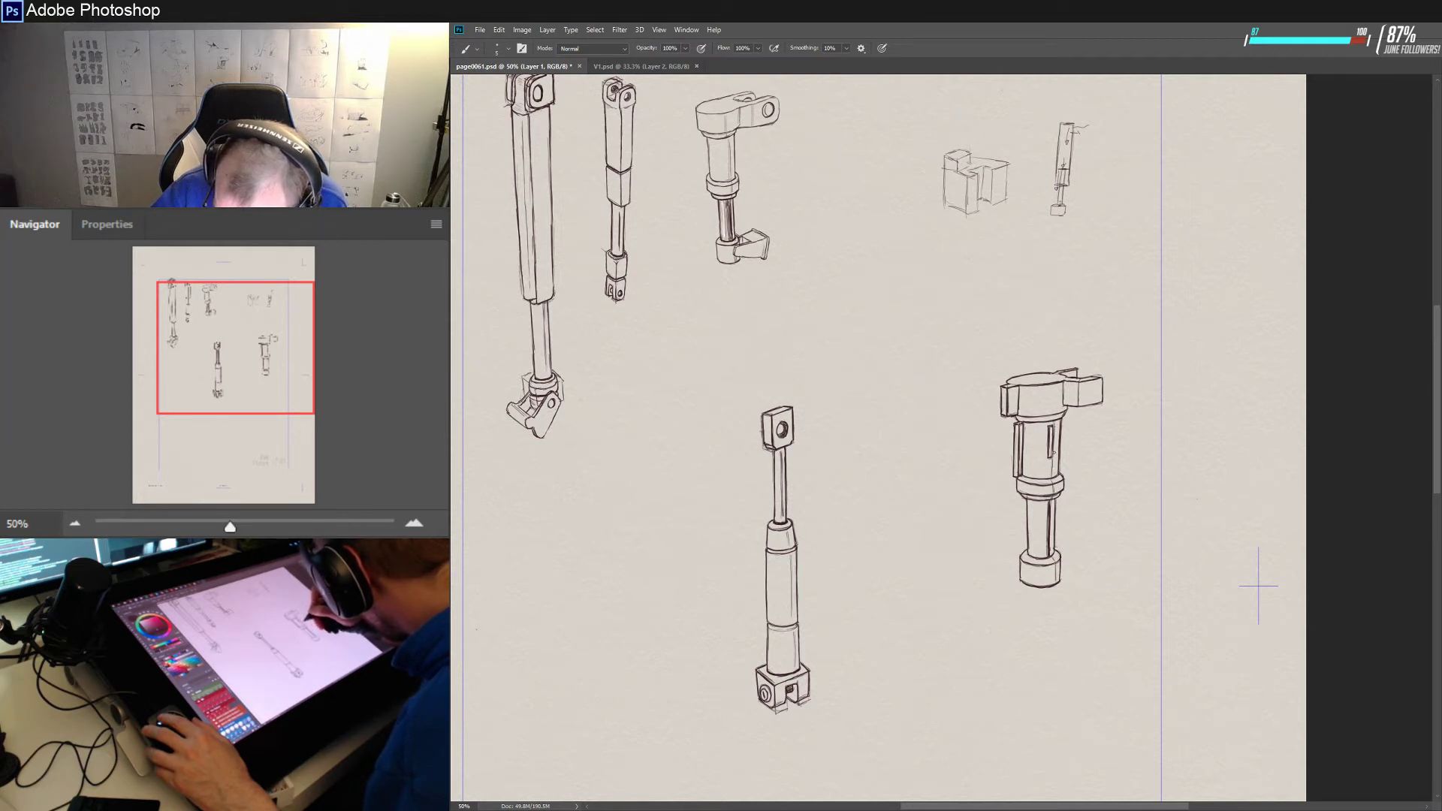
pyautogui.moveTo(1054, 429); pyautogui.dragTo(1055, 466)
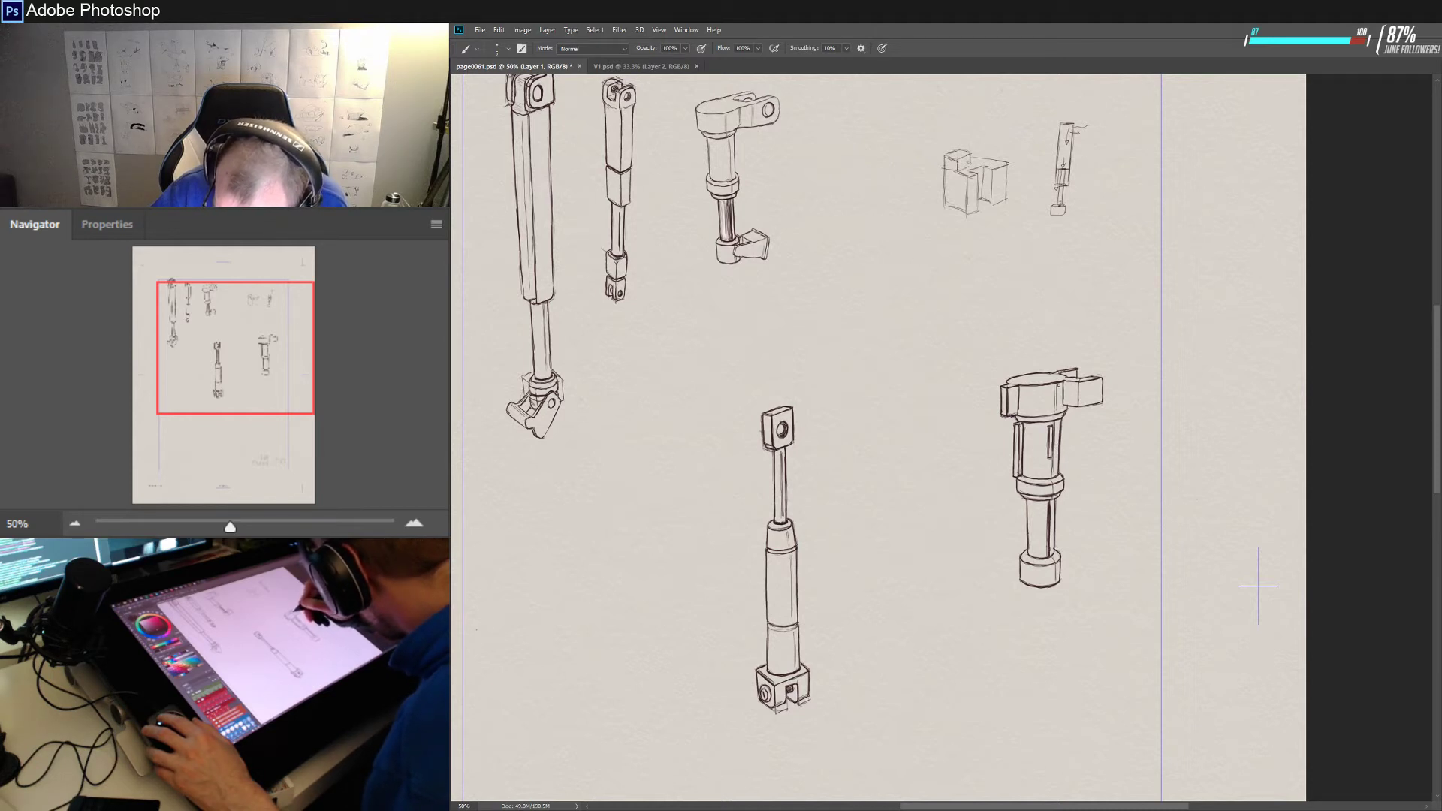
# - Refine the right side of the fifth piston's head, add a small ellipse on its top face and save the document
pyautogui.moveTo(1059, 384); pyautogui.dragTo(1062, 409)
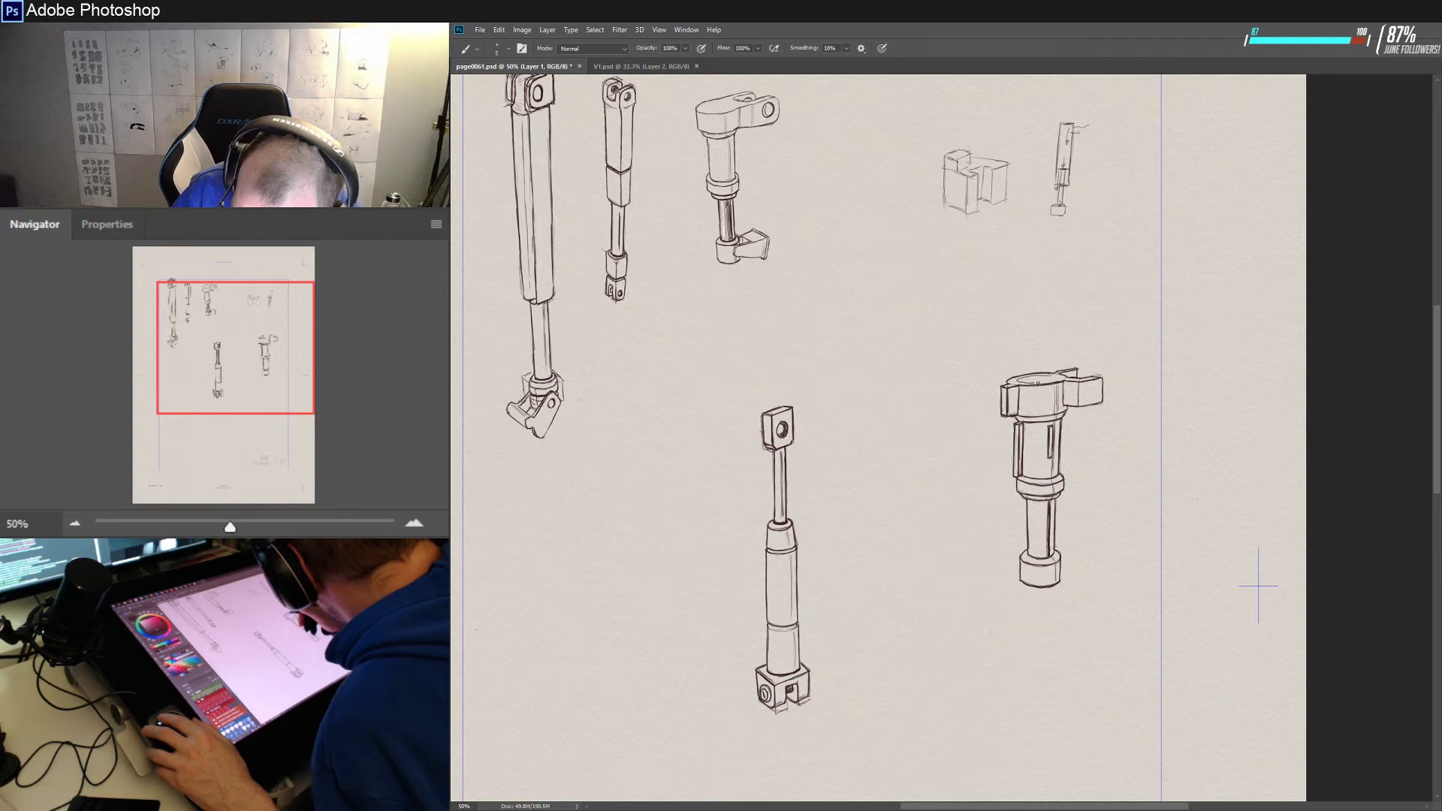
pyautogui.moveTo(1050, 375); pyautogui.dragTo(1027, 376)
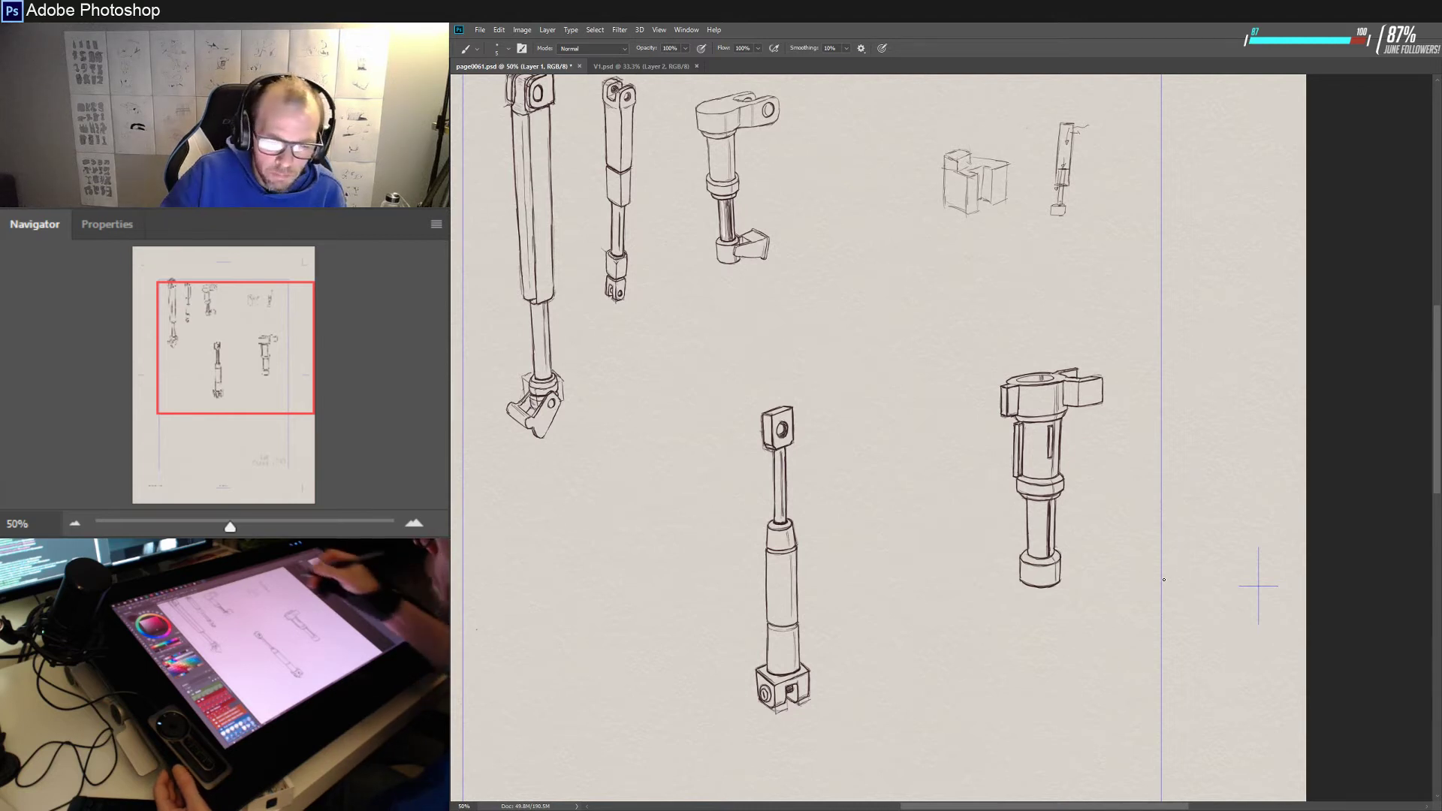
pyautogui.hotkey('ctrl', 's')
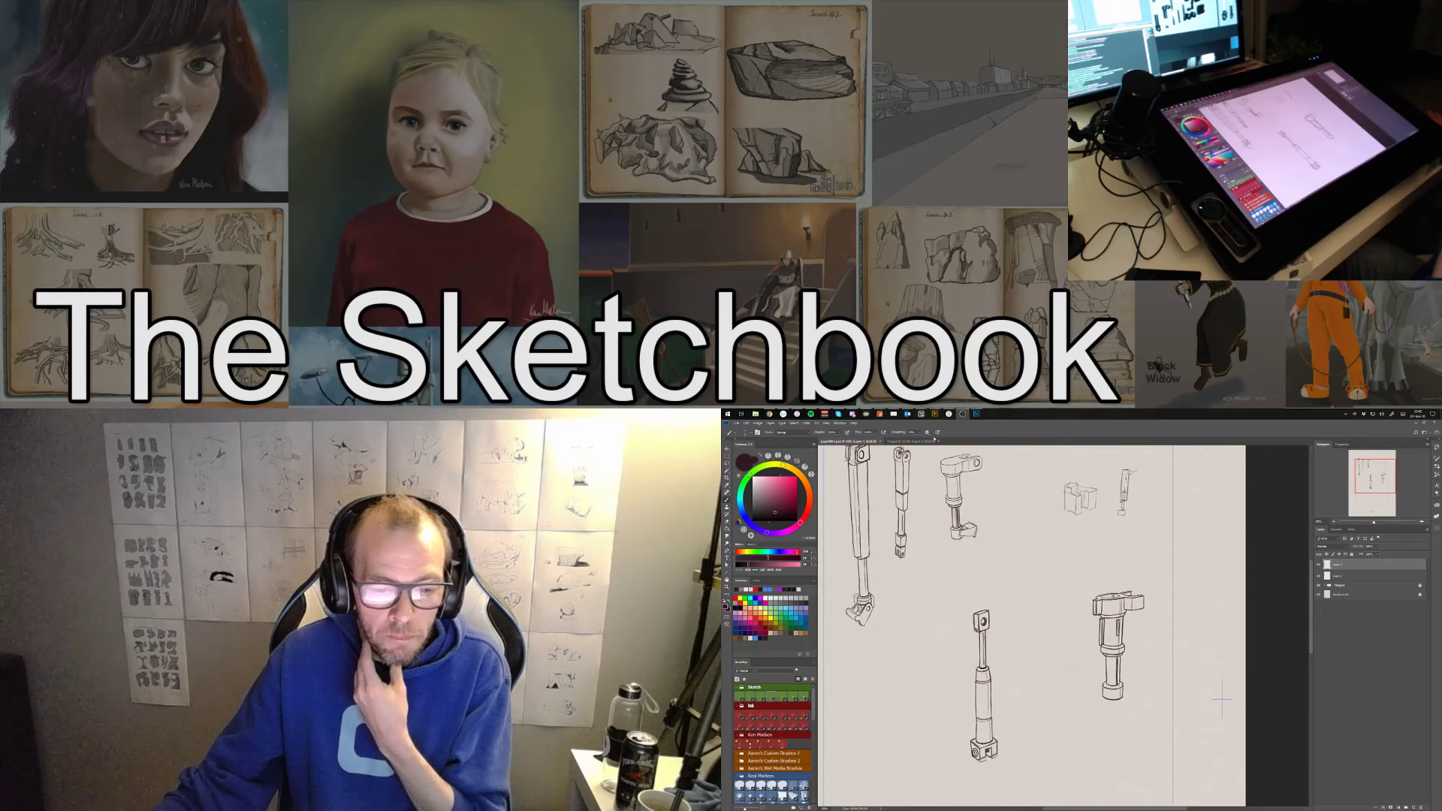
# - View the cat sketch in the other open document, V1.psd, and return to the piston studies page
pyautogui.click(912, 440)
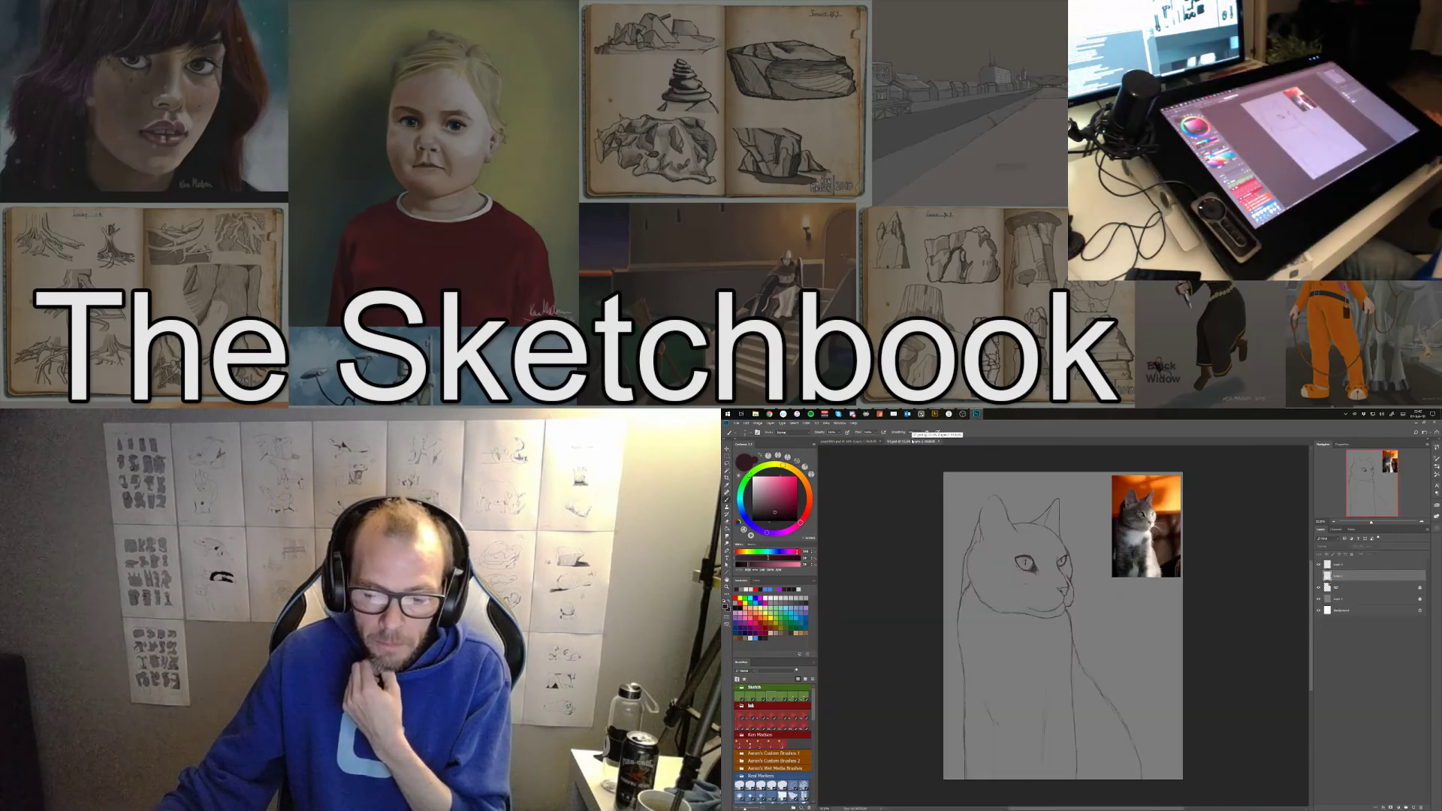
pyautogui.click(853, 440)
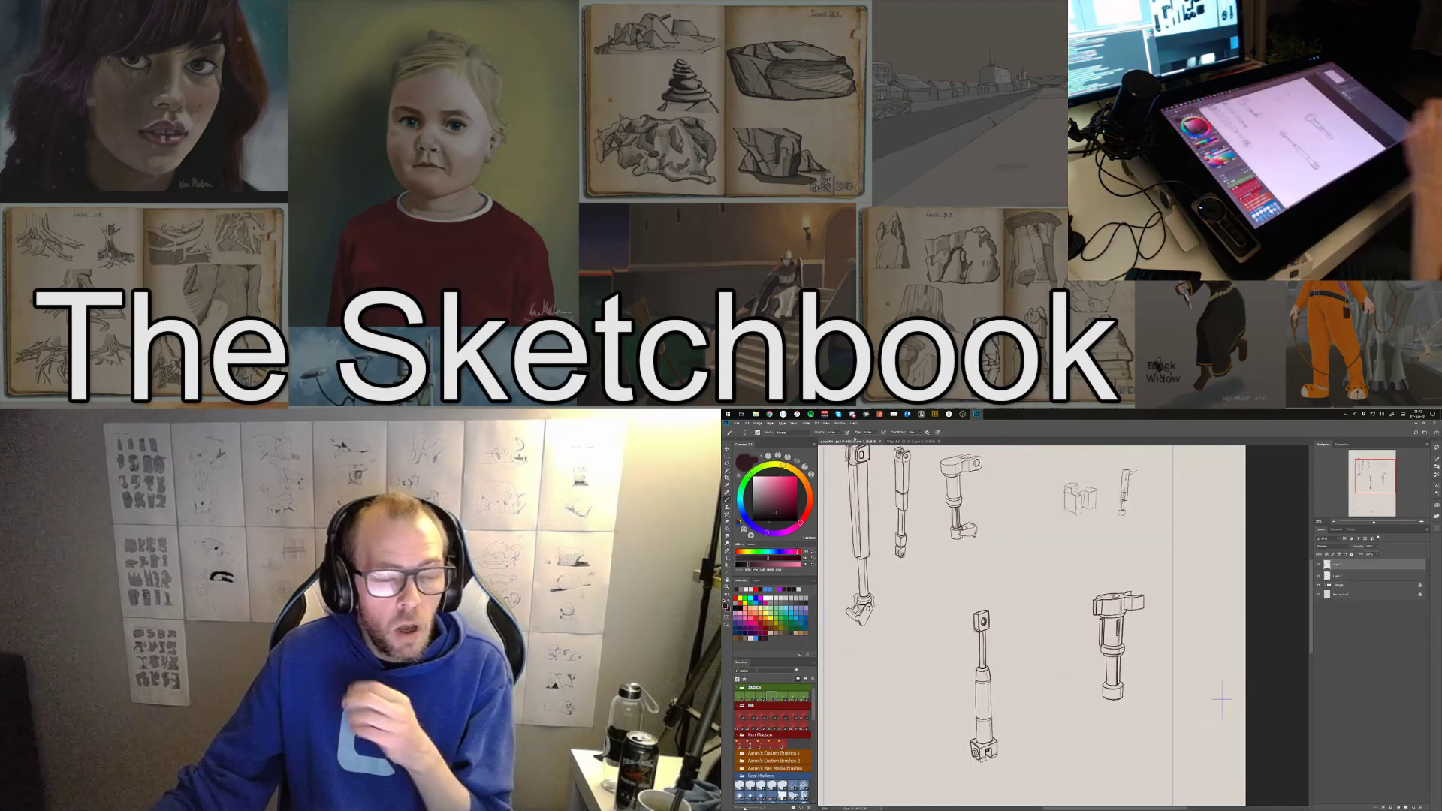